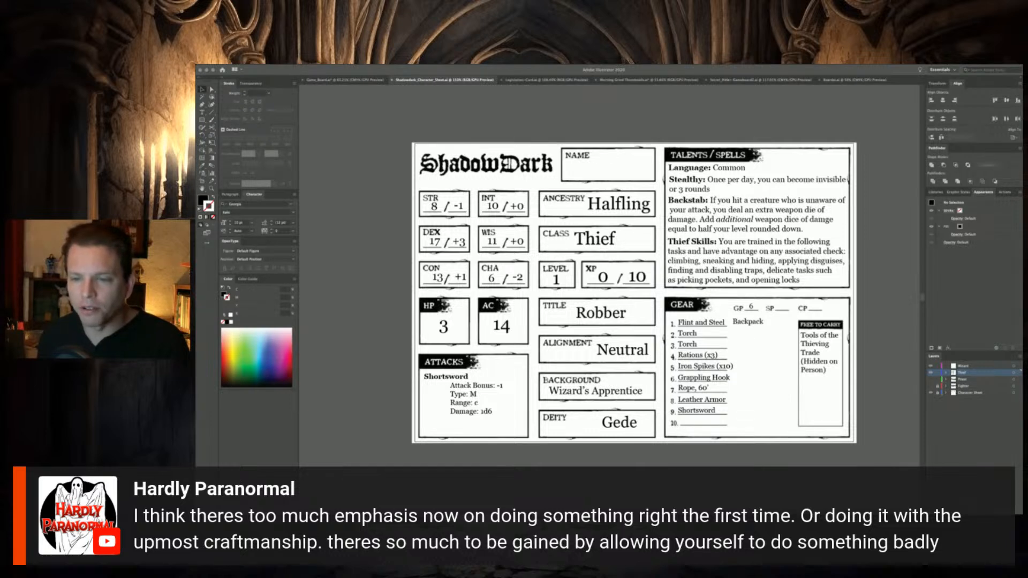
# Replace the Shortsword entry on line 9 of the Gear list with "Dagger"
pyautogui.click(333, 404)
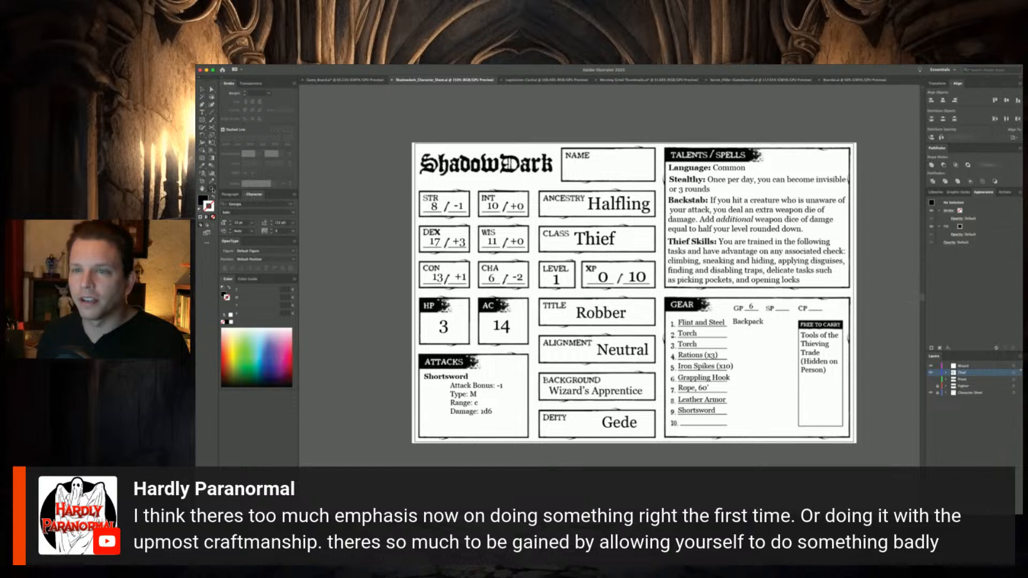
pyautogui.moveTo(611, 339); pyautogui.dragTo(864, 455)
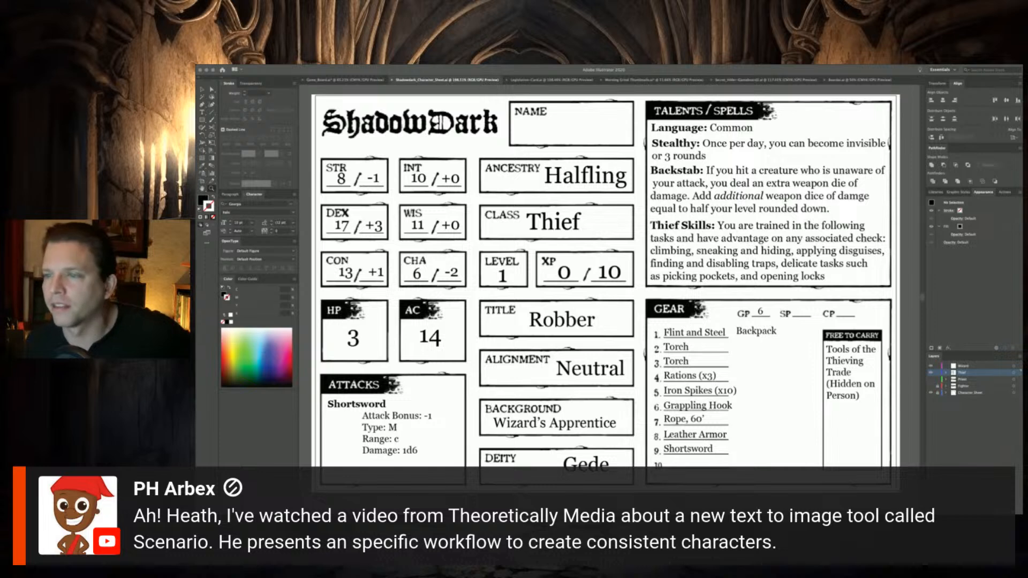
pyautogui.doubleClick(686, 450)
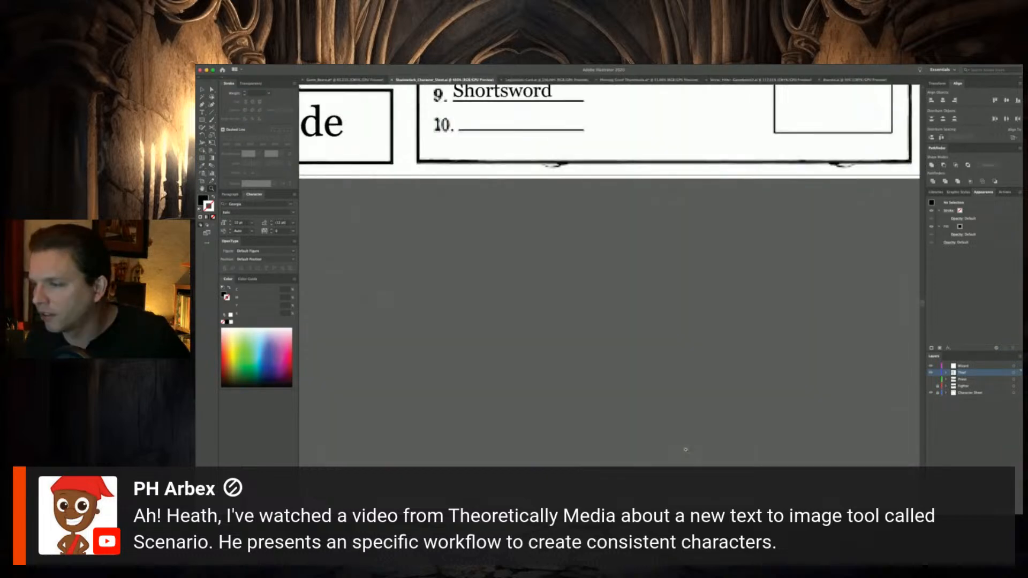
pyautogui.scroll(5, 556, 234)
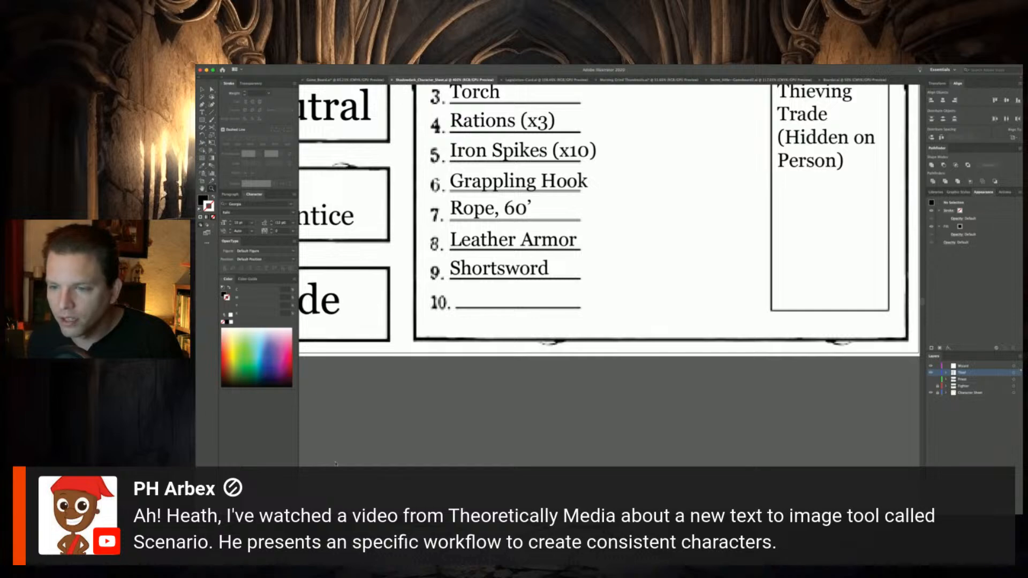
pyautogui.press('super+minus')
pyautogui.press('super+minus')
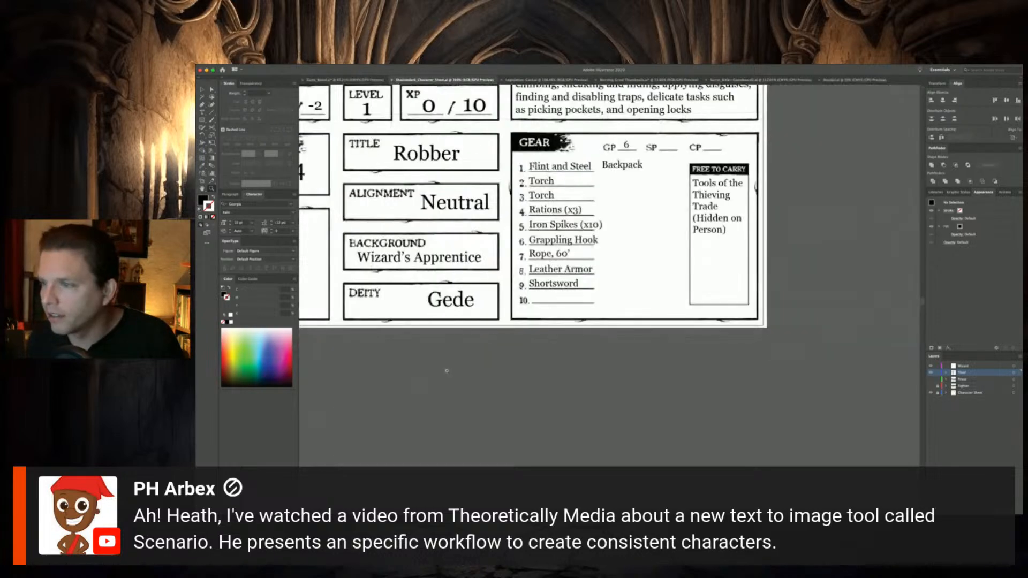
pyautogui.scroll(2, 514, 305)
pyautogui.hscroll(-3, 518, 297)
pyautogui.scroll(3, 513, 295)
pyautogui.hscroll(-1, 514, 295)
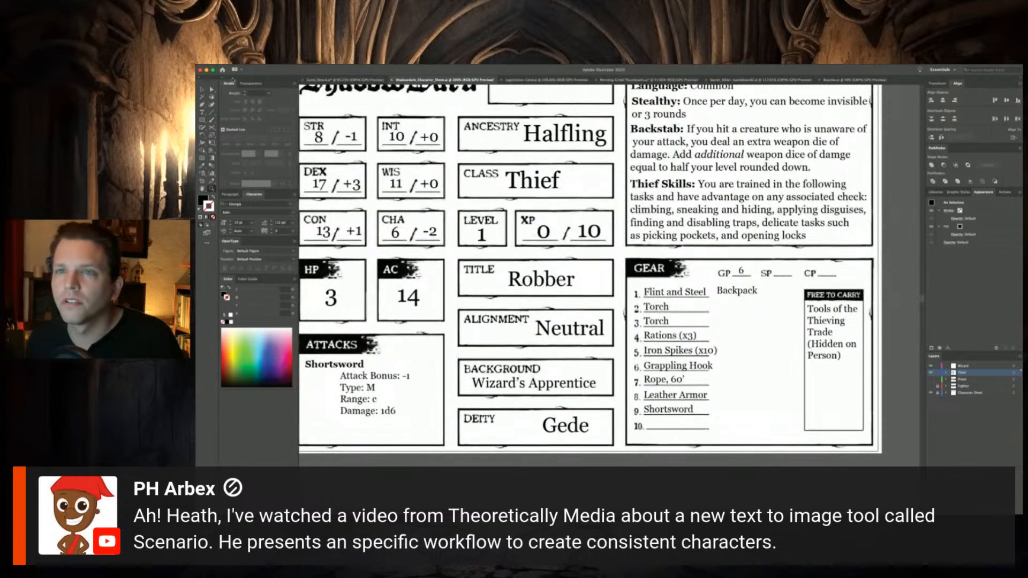
pyautogui.click(204, 89)
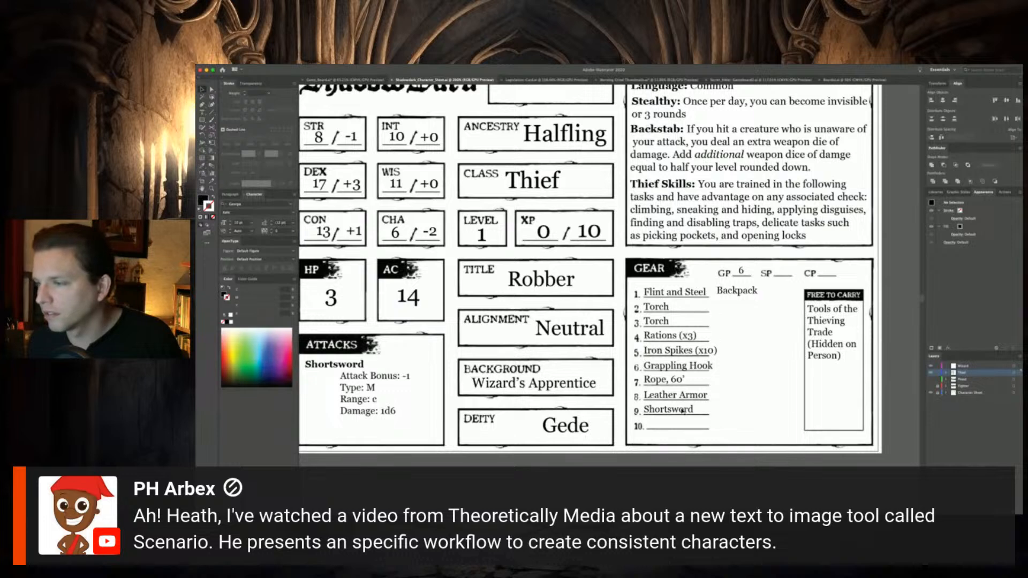
pyautogui.doubleClick(657, 409)
pyautogui.doubleClick(657, 409)
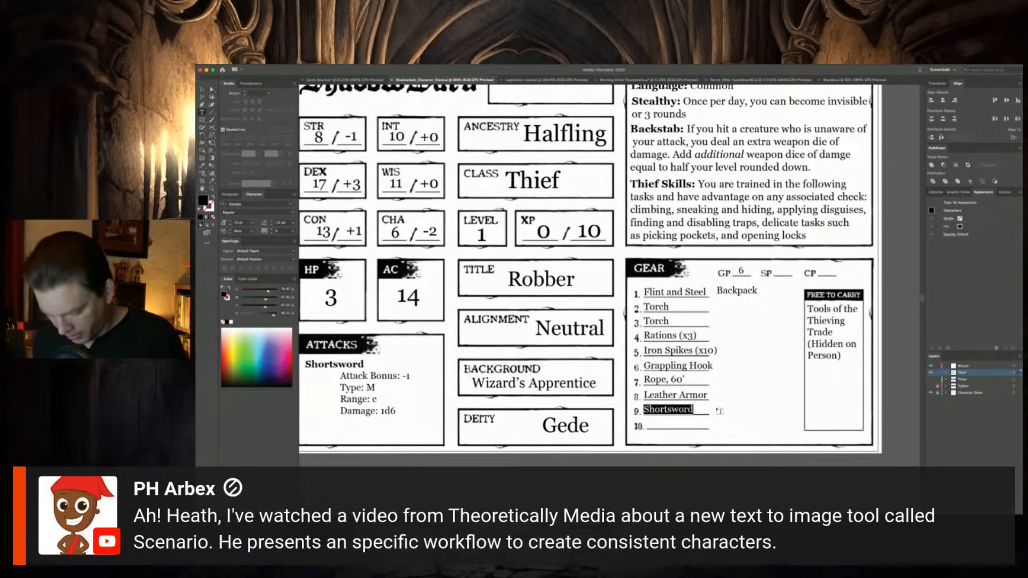
pyautogui.write('Dagger')
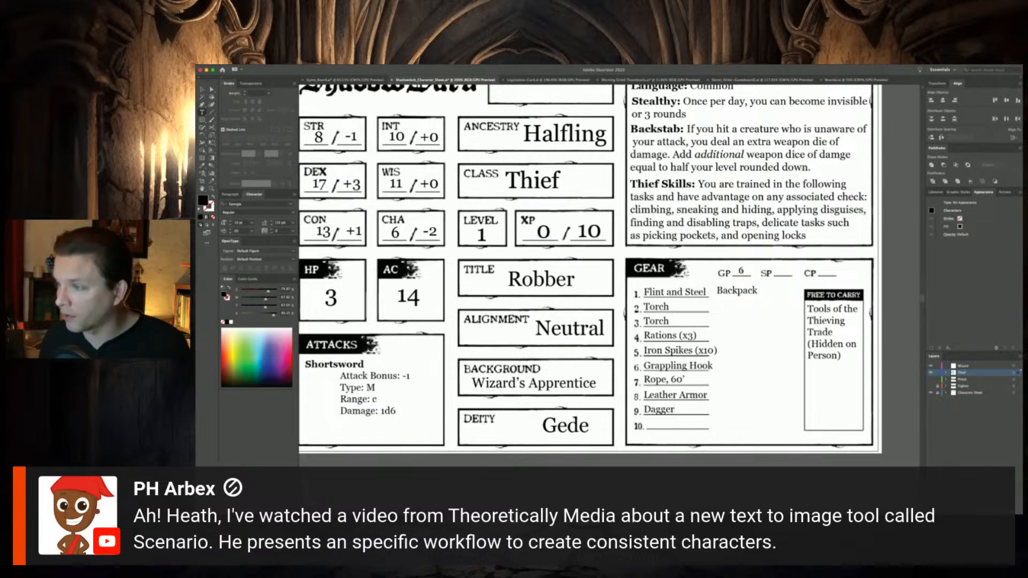
# Set the GP amount in the Gear box to 11
pyautogui.doubleClick(742, 271)
pyautogui.write('12')
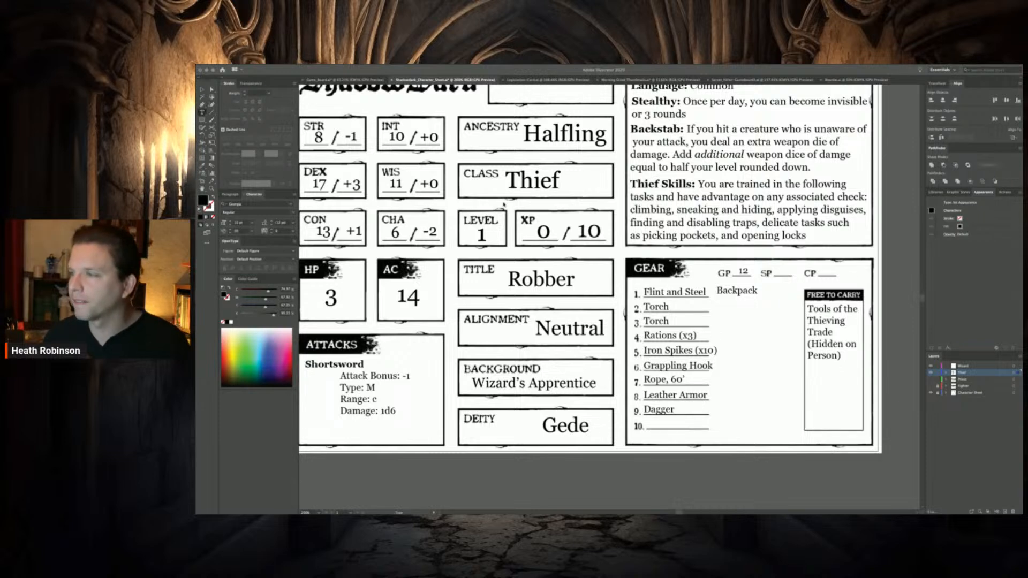
pyautogui.click(739, 270)
pyautogui.doubleClick(741, 271)
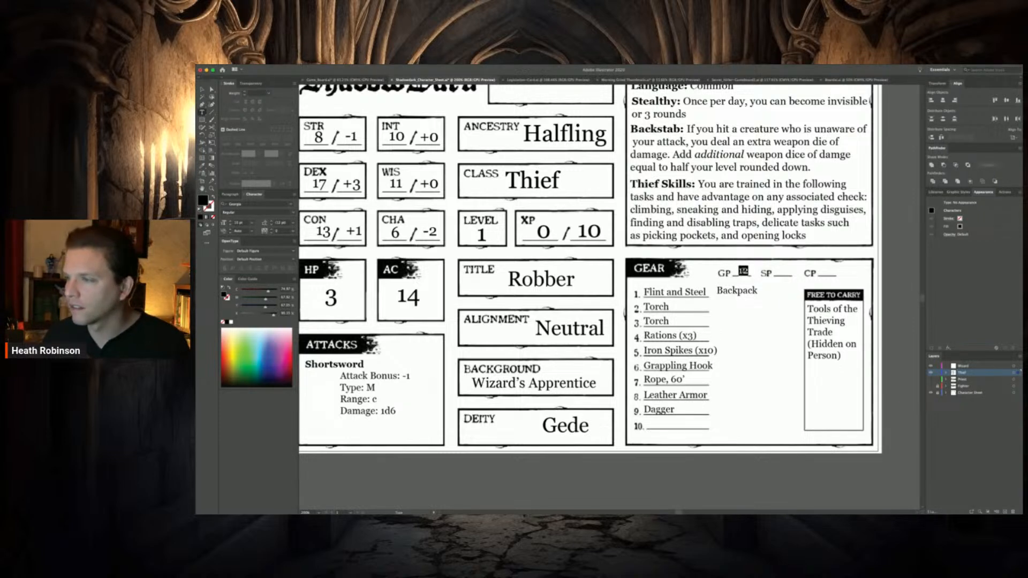
pyautogui.write('11')
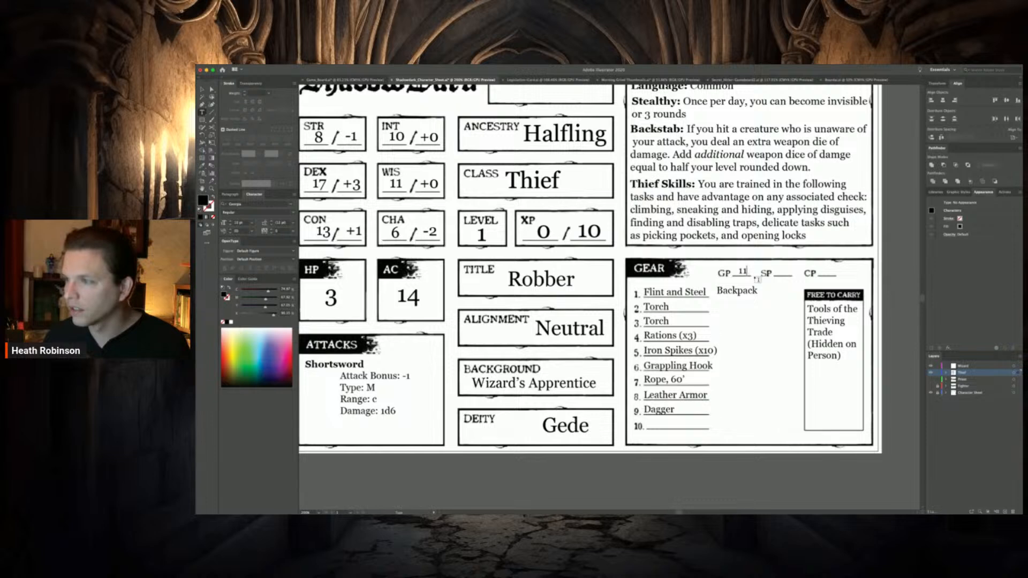
pyautogui.click(201, 89)
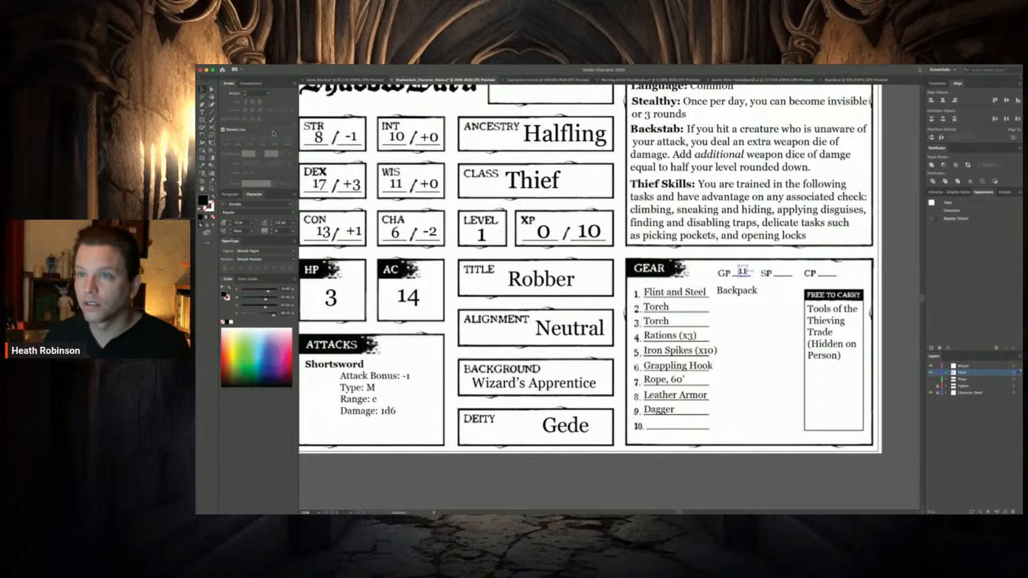
# Duplicate the Dagger entry onto gear line 10 and adjust the line 9 entry's position on its rule
pyautogui.click(665, 410)
pyautogui.hotkey('ctrl', 'c')
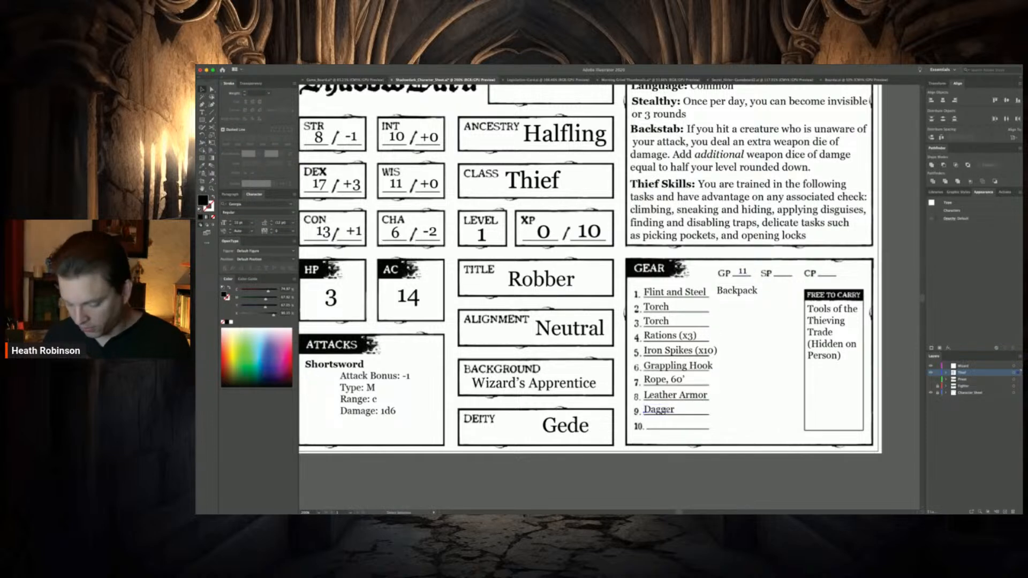
pyautogui.hotkey('ctrl', 'v')
pyautogui.moveTo(605, 298); pyautogui.dragTo(659, 424)
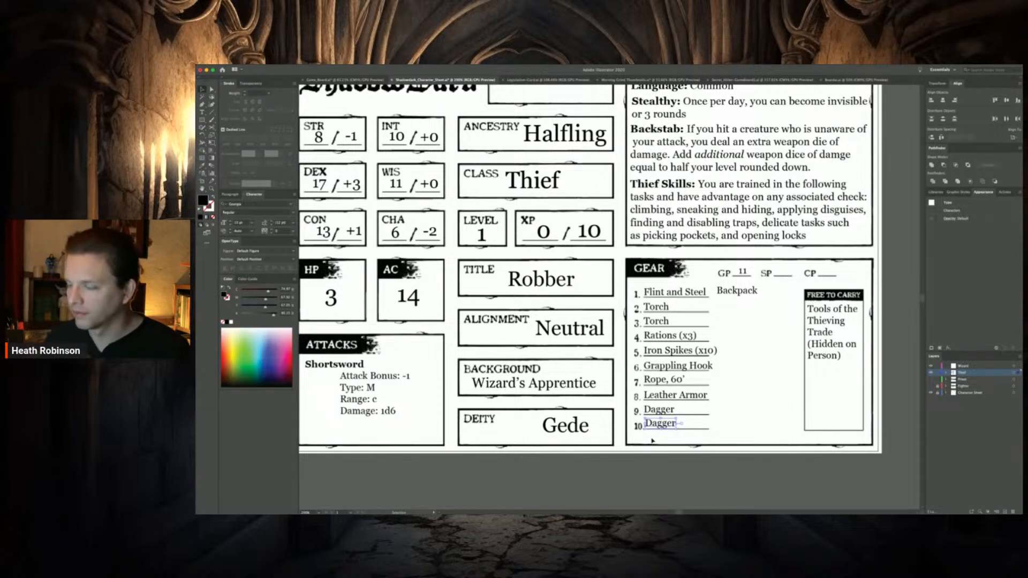
pyautogui.doubleClick(662, 410)
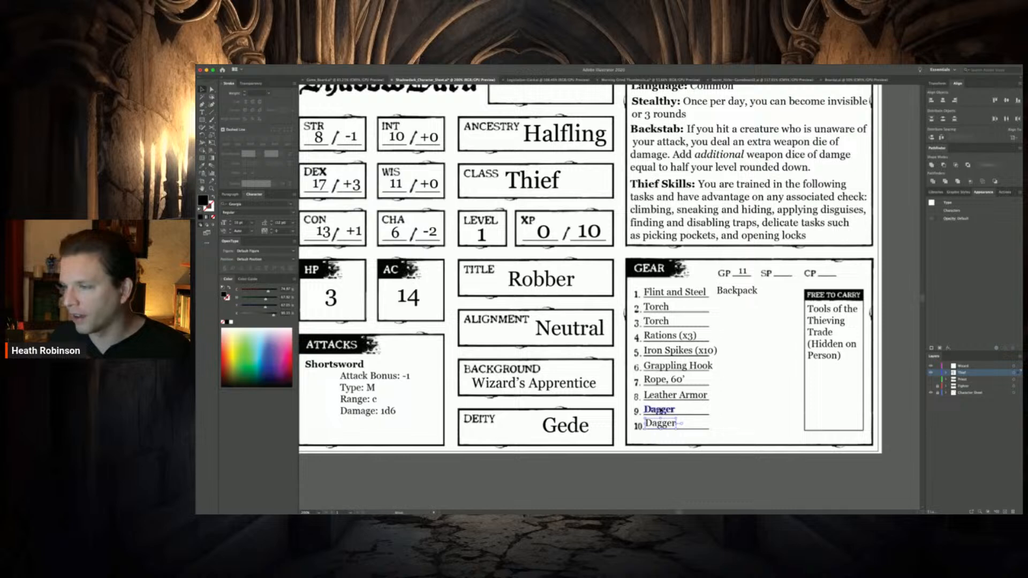
pyautogui.moveTo(661, 411); pyautogui.dragTo(661, 411)
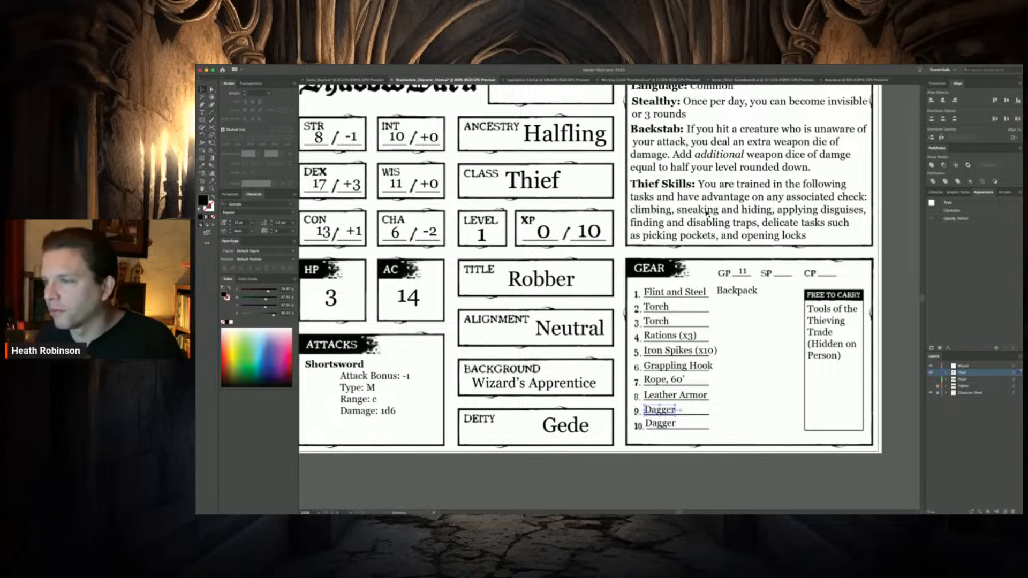
pyautogui.click(676, 467)
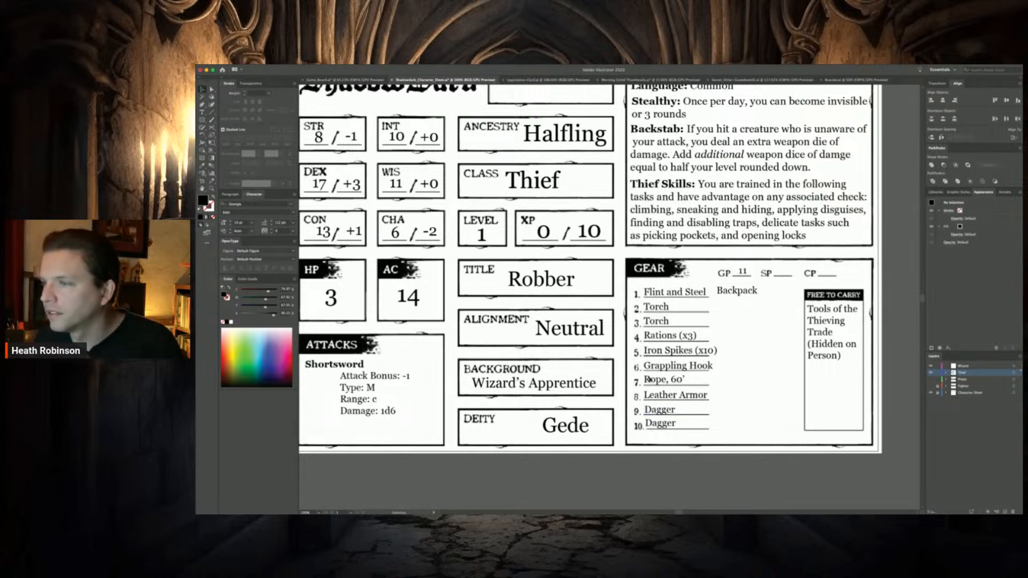
# Left-align the ten gear entries with one another
pyautogui.click(663, 299)
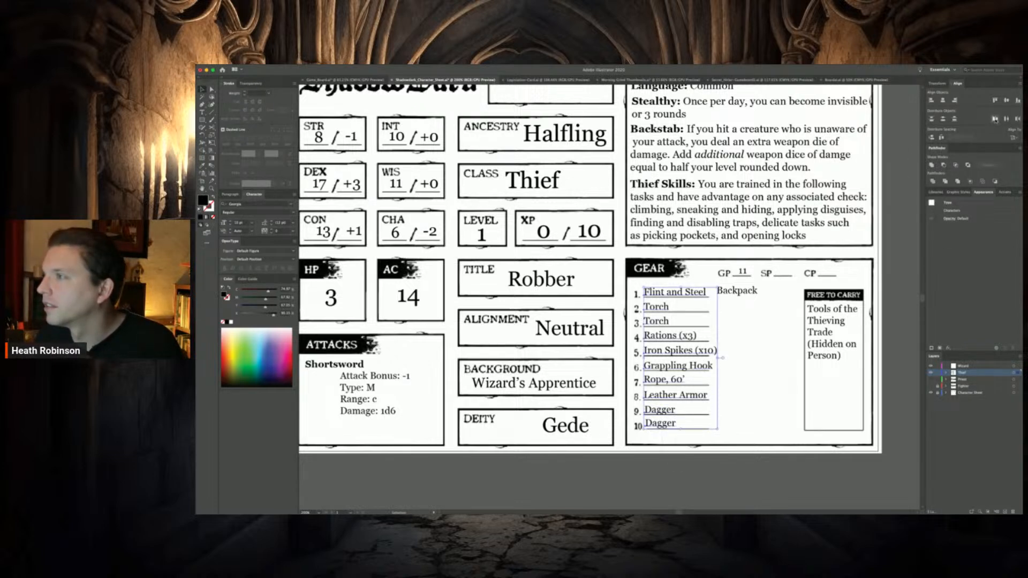
pyautogui.click(931, 101)
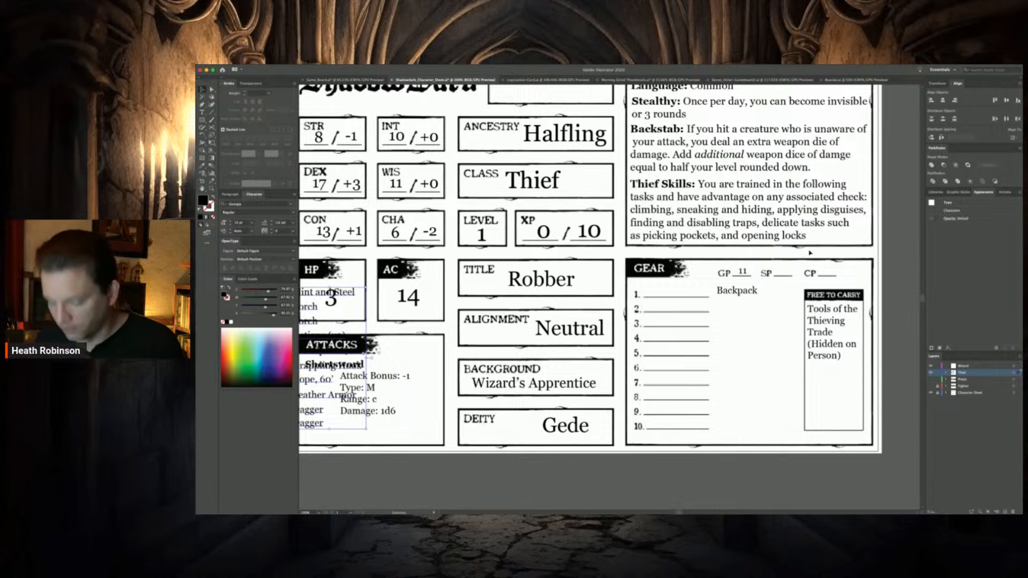
pyautogui.press('super+z')
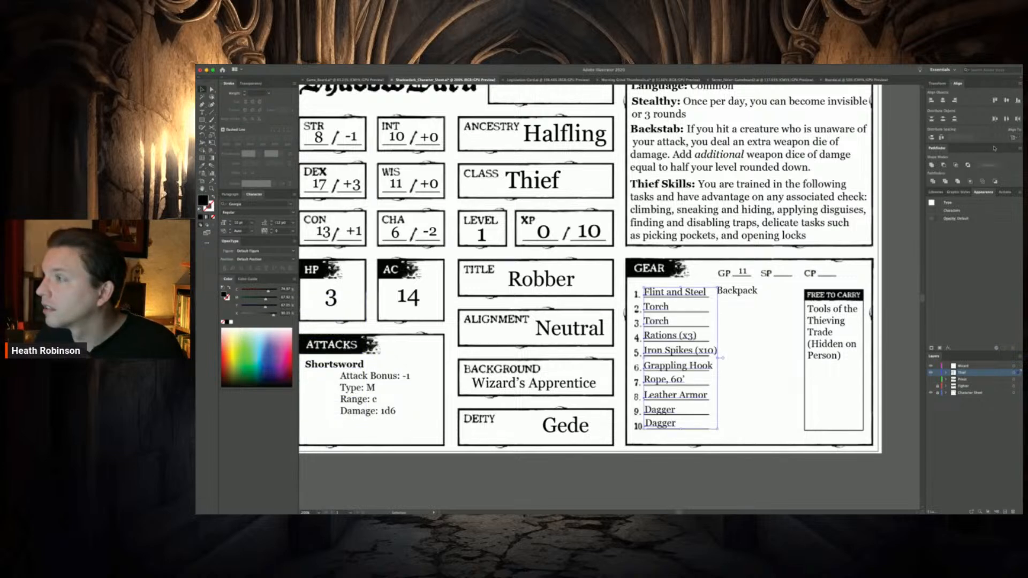
pyautogui.click(652, 488)
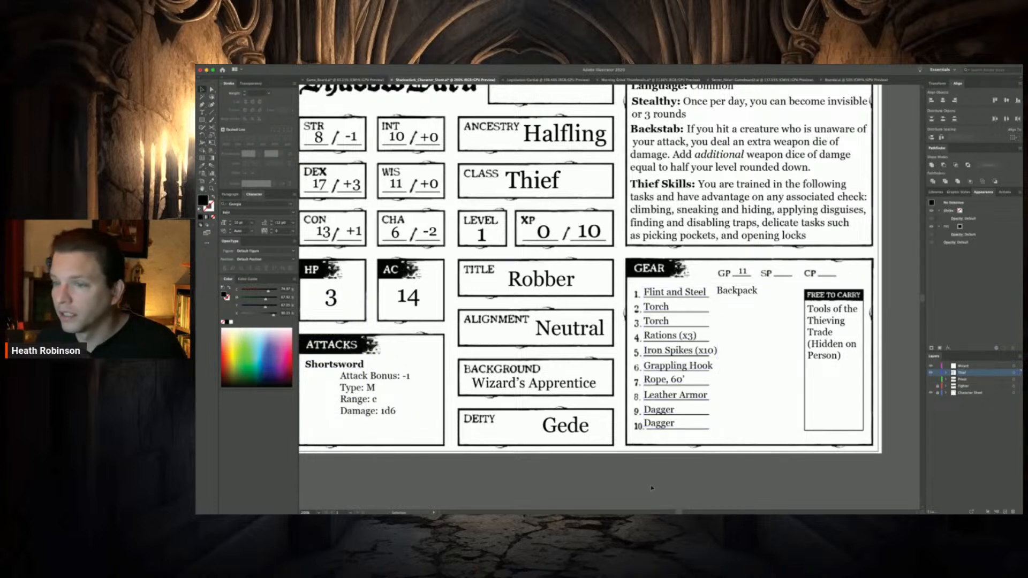
# Change the Shortsword heading in the Attacks box to "Dagger"
pyautogui.doubleClick(365, 366)
pyautogui.moveTo(365, 364); pyautogui.dragTo(297, 365)
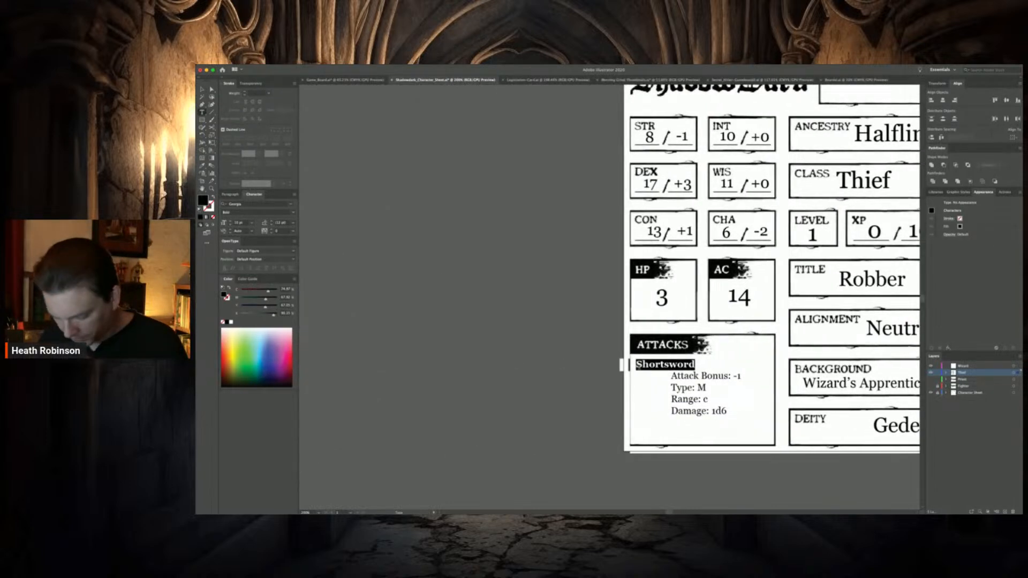
pyautogui.write('Dagger')
pyautogui.hscroll(3, 760, 269)
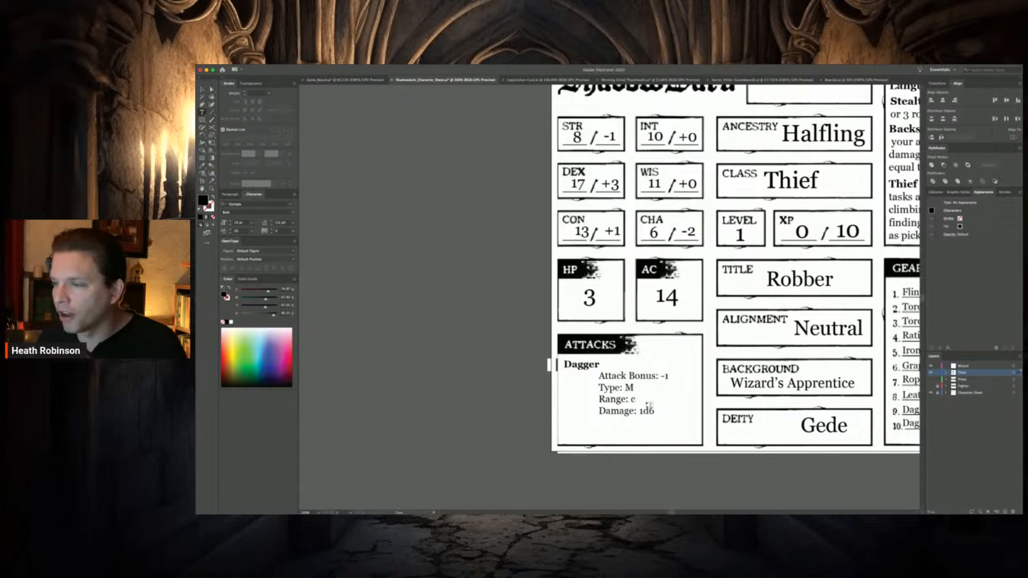
# Set the Dagger attack's damage to 1d4 and its attack bonus to +3
pyautogui.moveTo(655, 411); pyautogui.dragTo(648, 411)
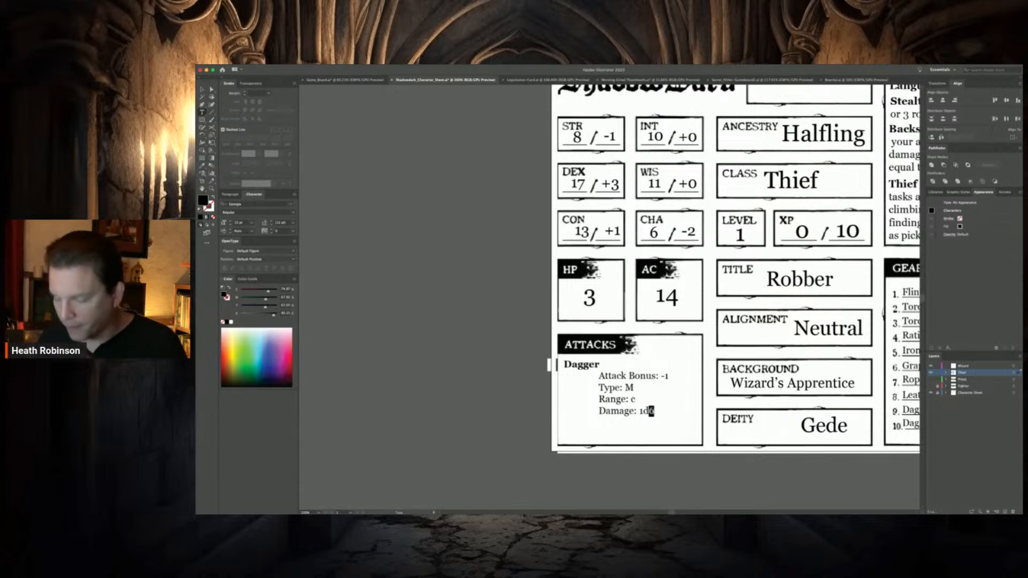
pyautogui.write('4')
pyautogui.moveTo(666, 375); pyautogui.dragTo(660, 377)
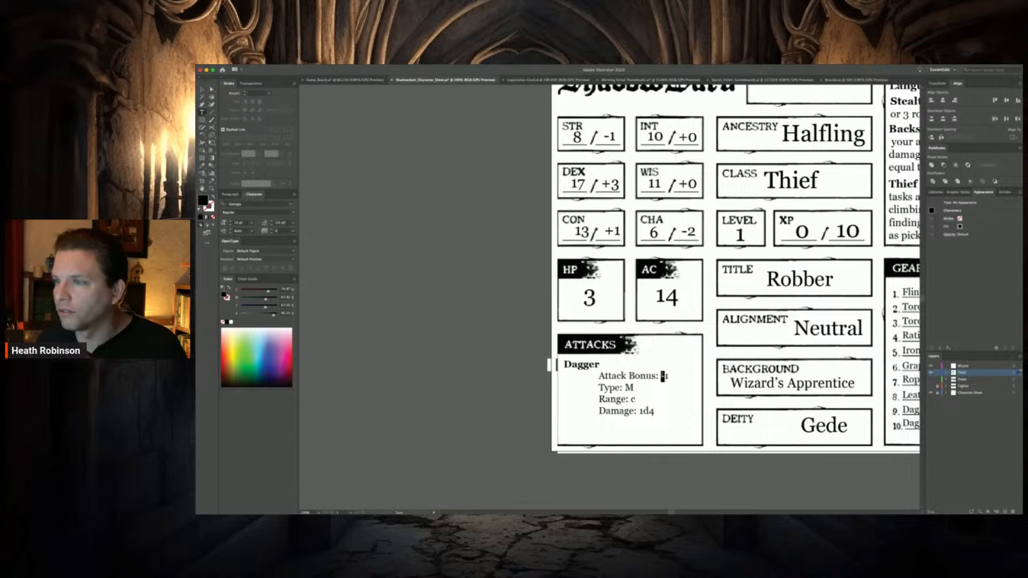
pyautogui.moveTo(669, 376); pyautogui.dragTo(661, 377)
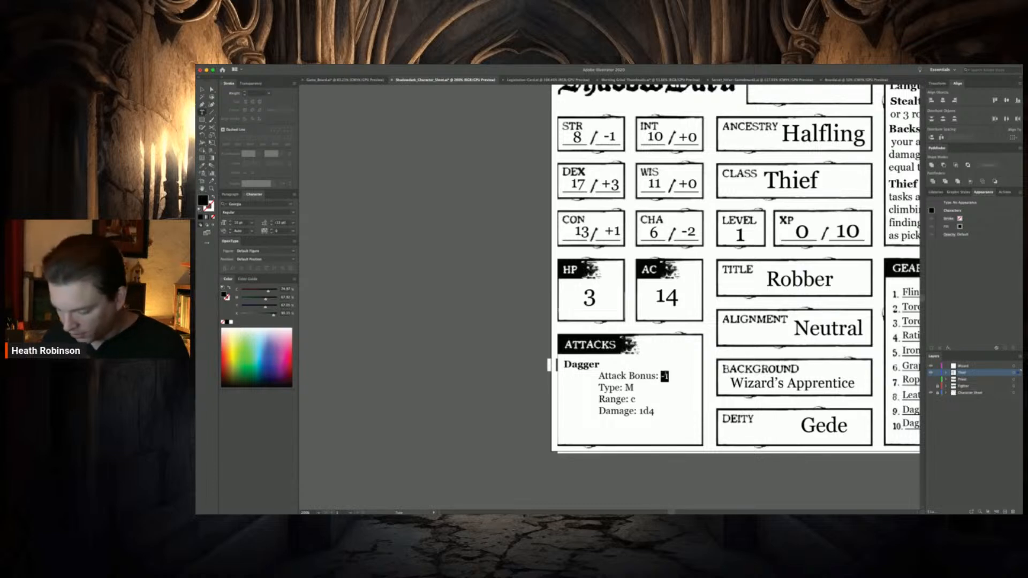
pyautogui.write('+3')
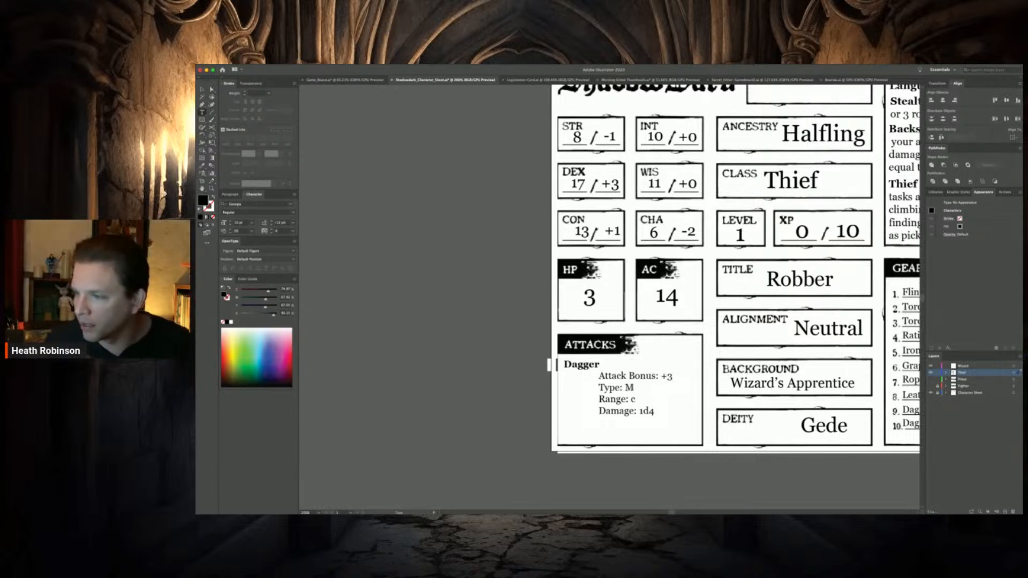
# Set the Dagger attack's type to M/R and its range to C/N
pyautogui.click(636, 391)
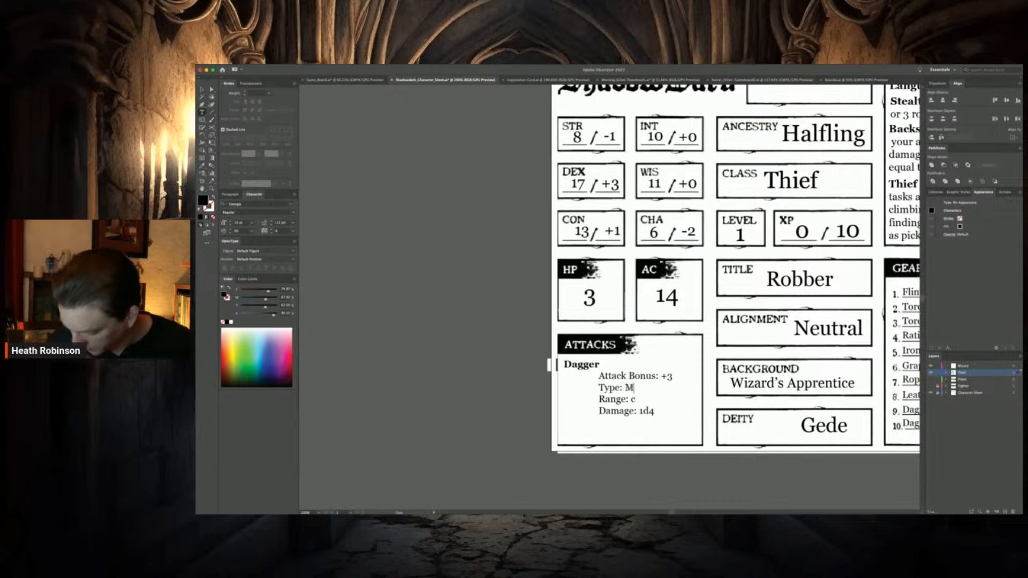
pyautogui.write('/R')
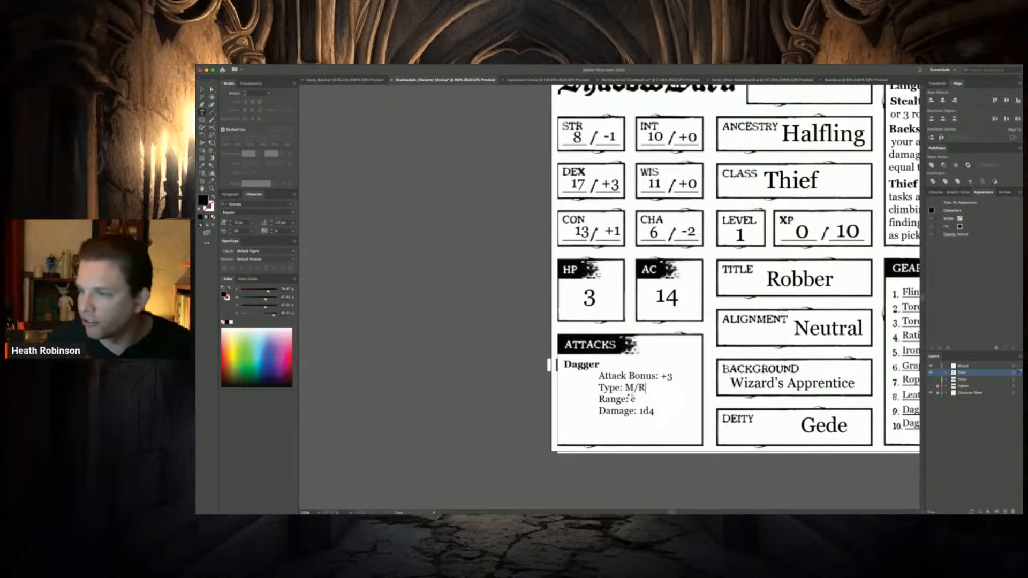
pyautogui.doubleClick(633, 399)
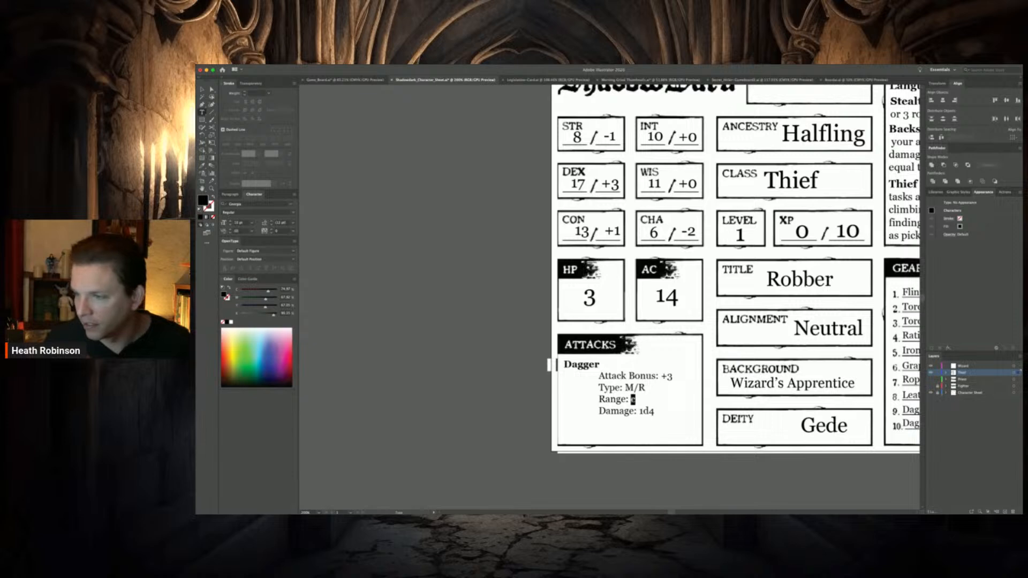
pyautogui.write('C/')
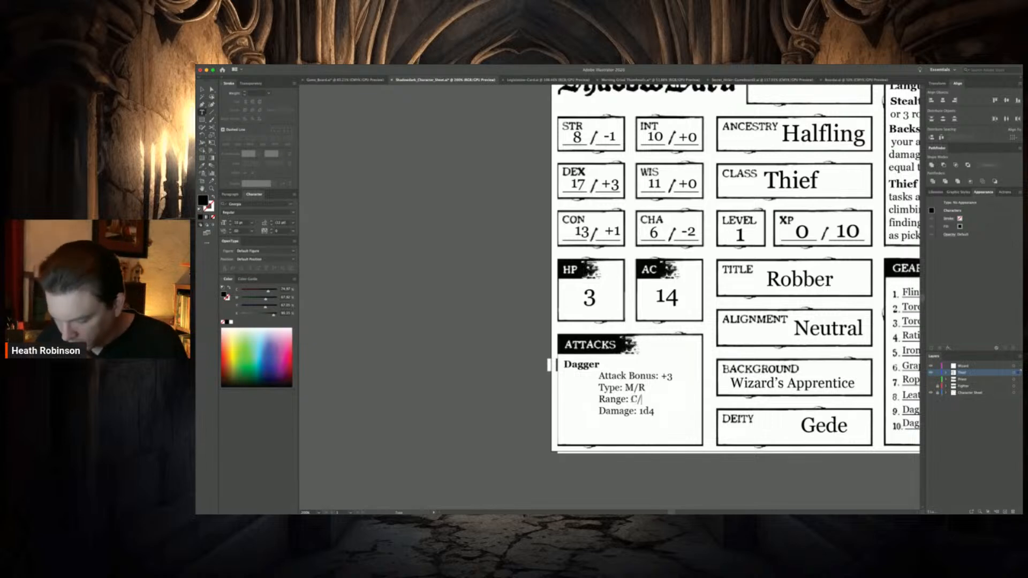
pyautogui.write('N')
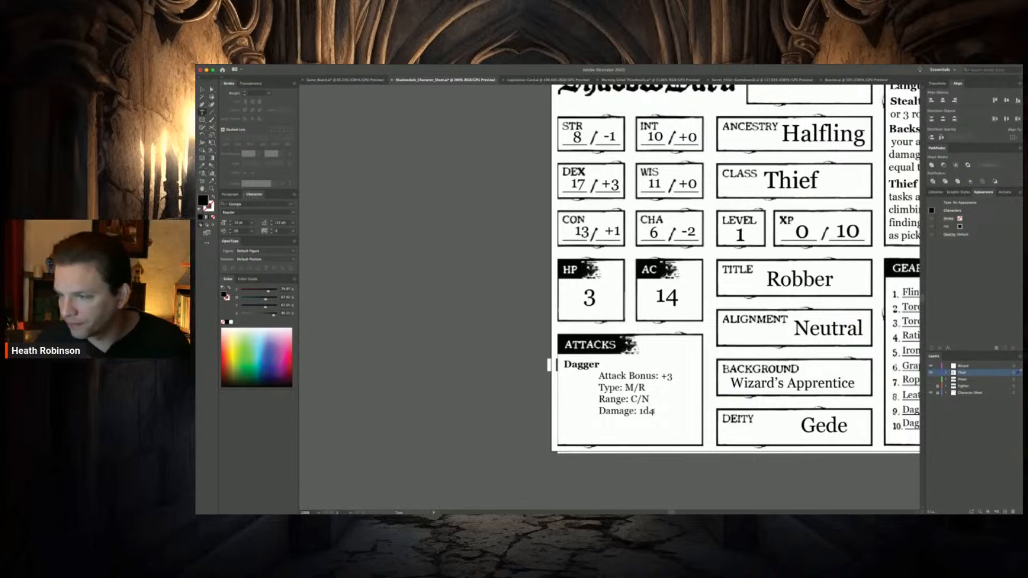
# Add a line reading "Properties: F, Th" beneath the Dagger attack's damage in the Attacks box
pyautogui.click(653, 411)
pyautogui.press('Return')
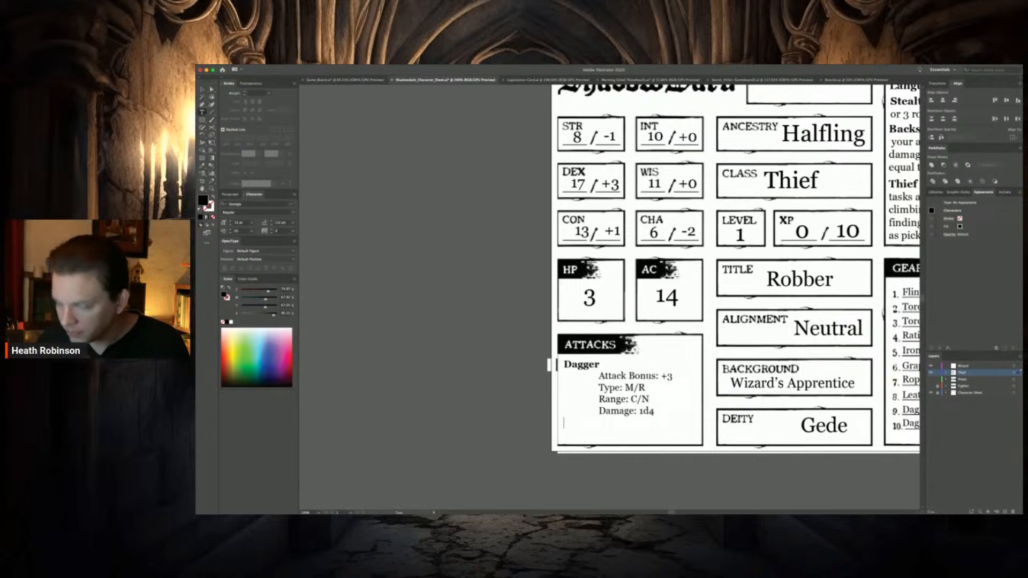
pyautogui.press('Tab')
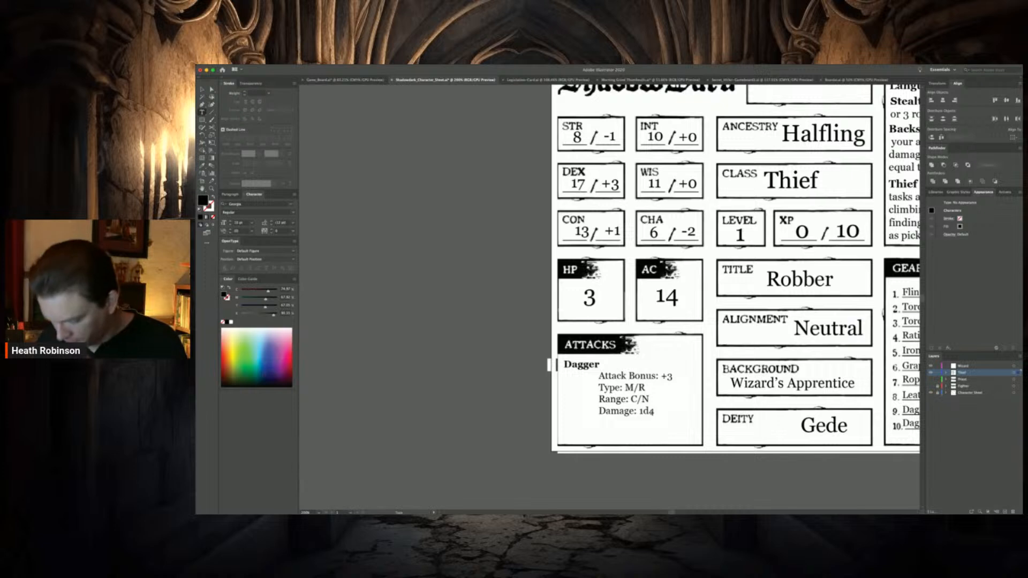
pyautogui.write('Properti')
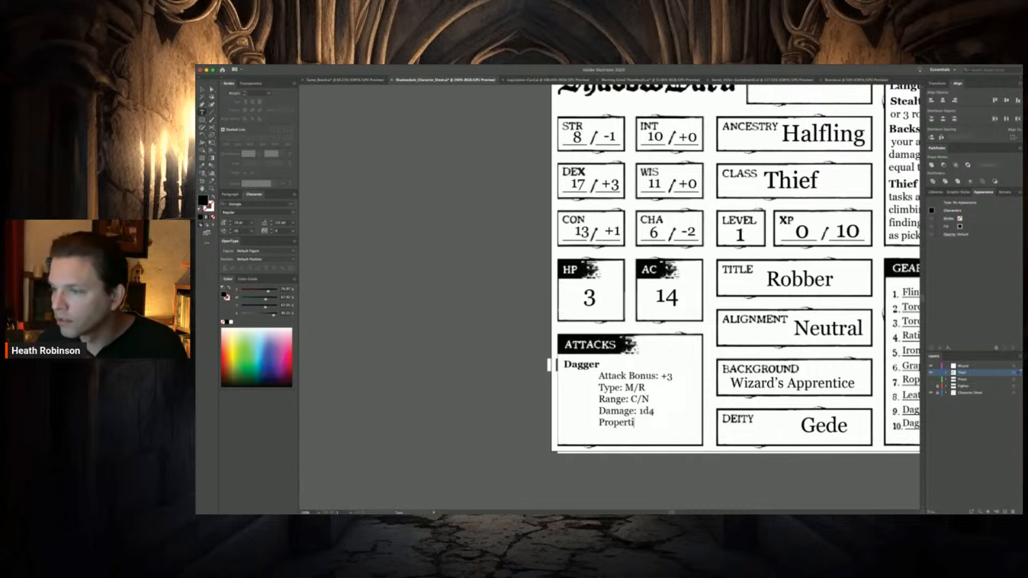
pyautogui.write('es: C')
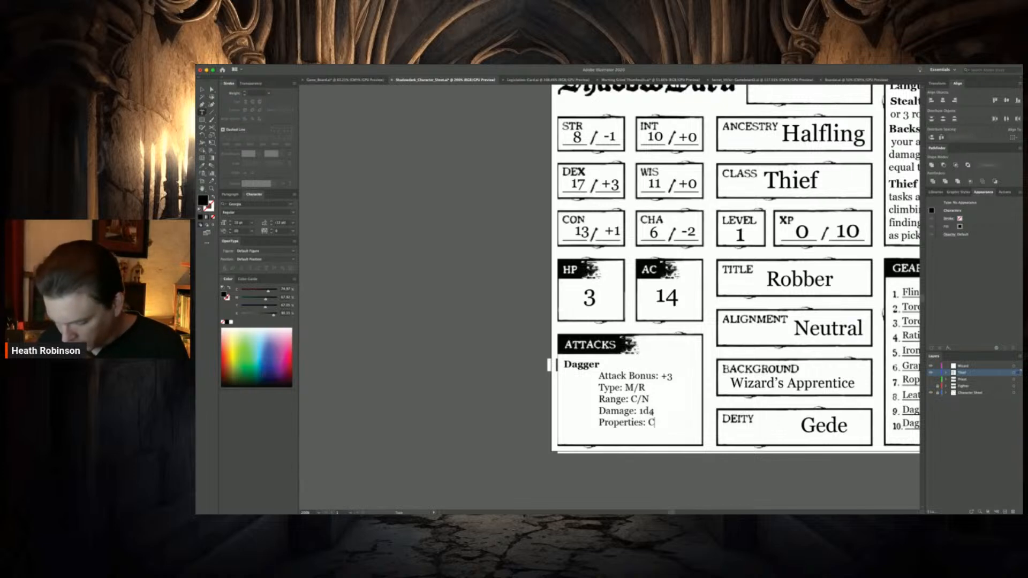
pyautogui.press('BackSpace')
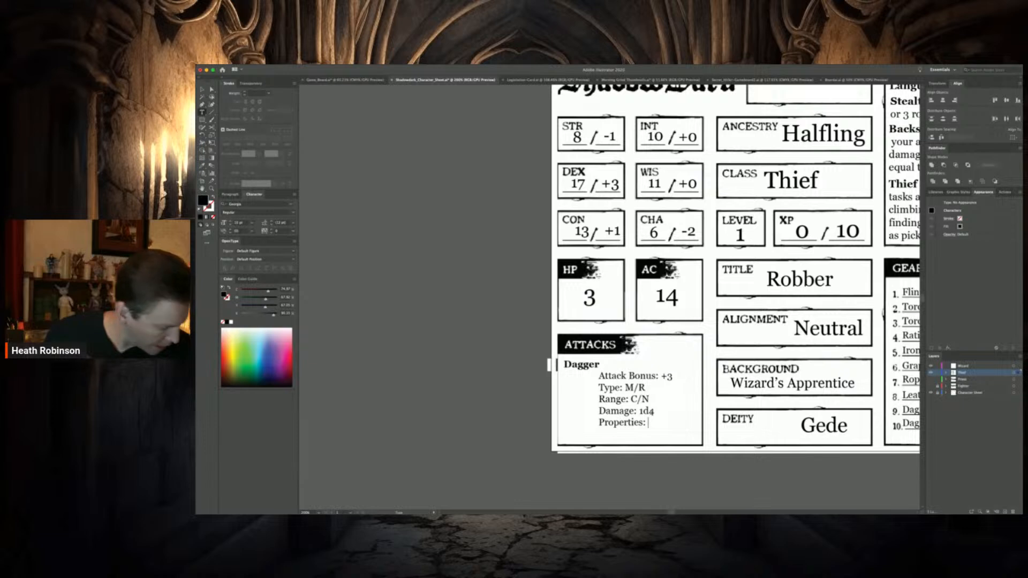
pyautogui.write('F, Th')
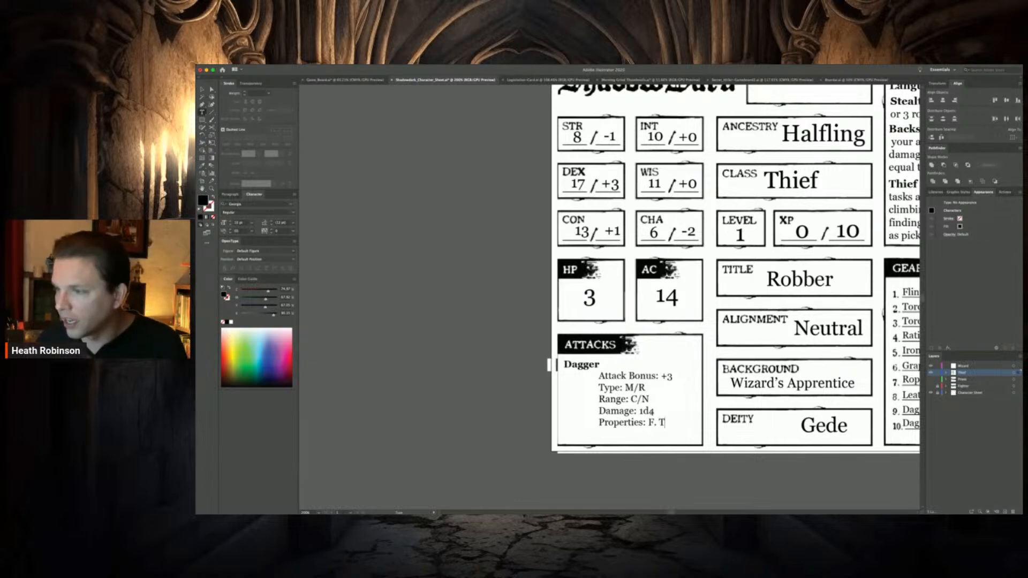
pyautogui.press('BackSpace')
pyautogui.press('BackSpace')
pyautogui.write('Th')
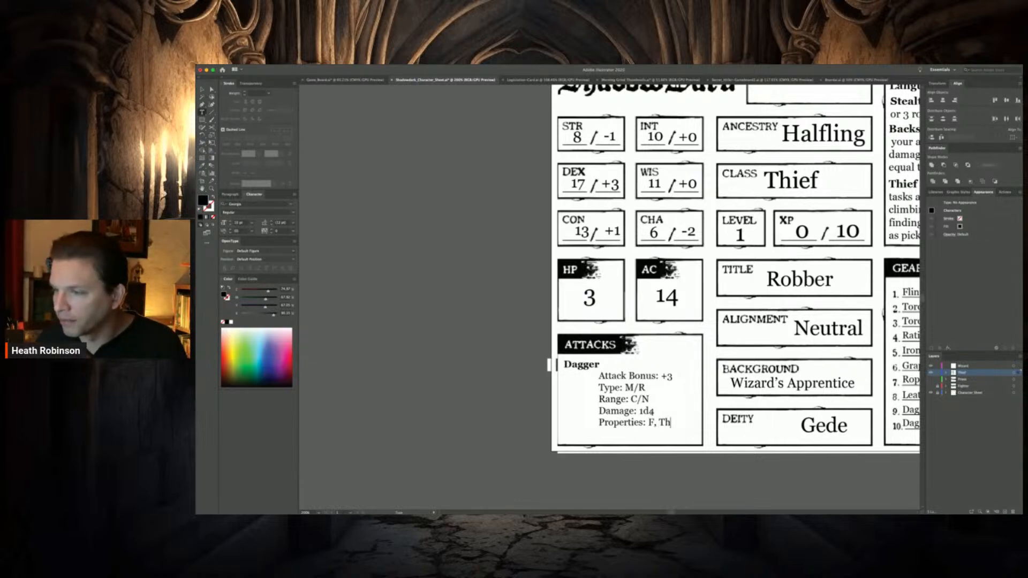
# Review the whole Thief character sheet, including in a full-screen view without the surrounding interface
pyautogui.hscroll(6, 529, 214)
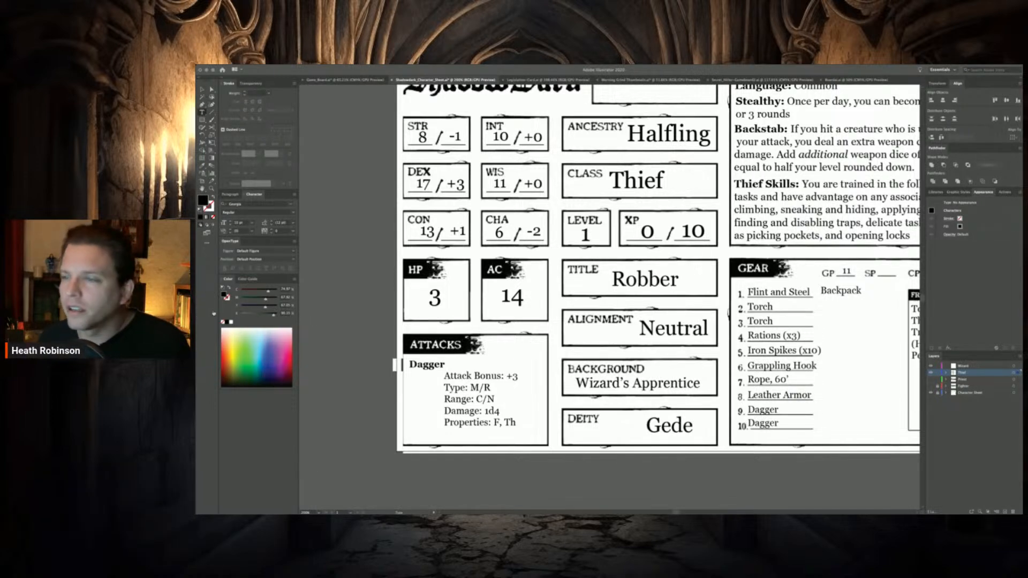
pyautogui.scroll(2, 464, 274)
pyautogui.hscroll(3, 463, 273)
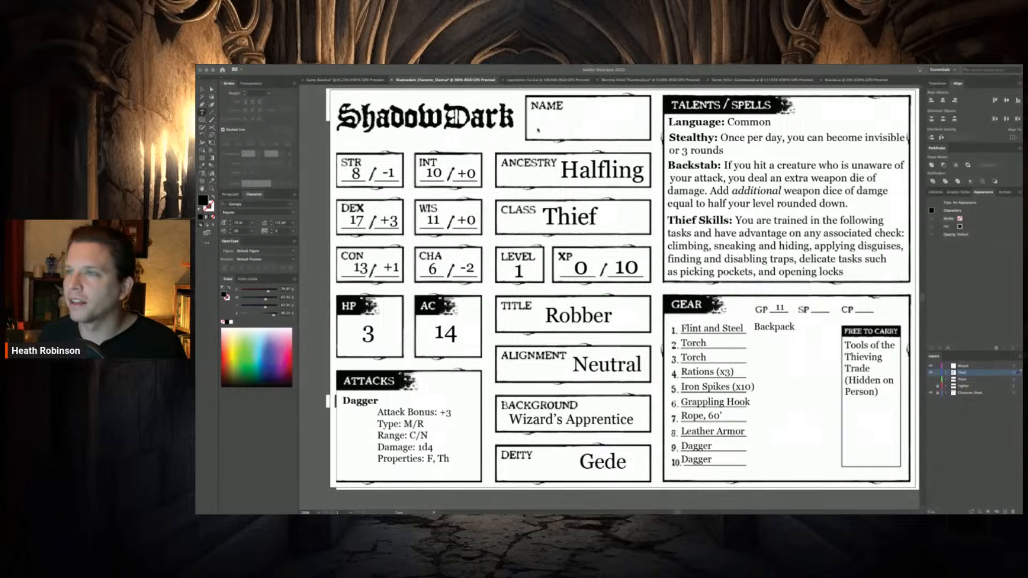
pyautogui.click(512, 141)
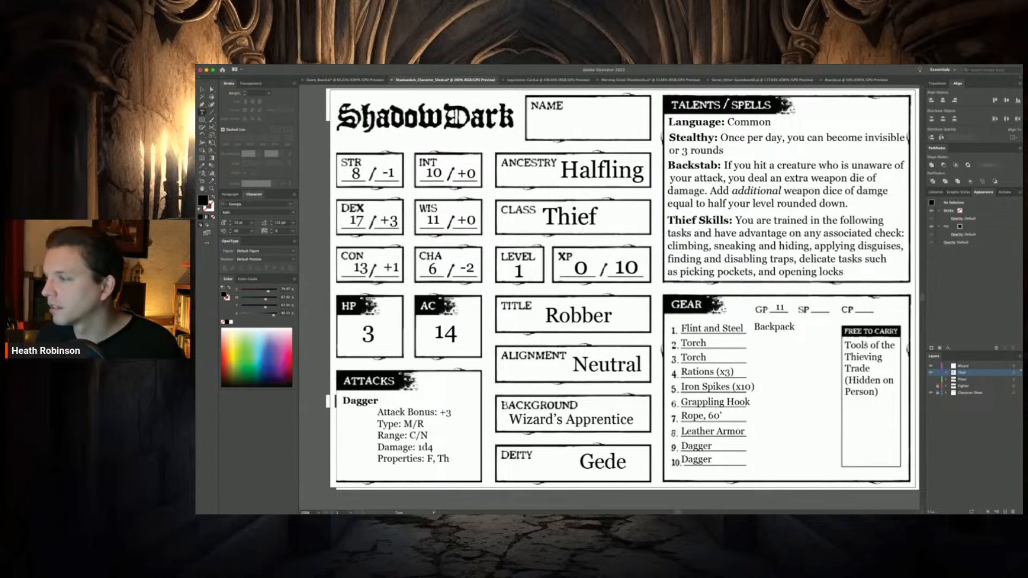
pyautogui.press('v')
pyautogui.press('f')
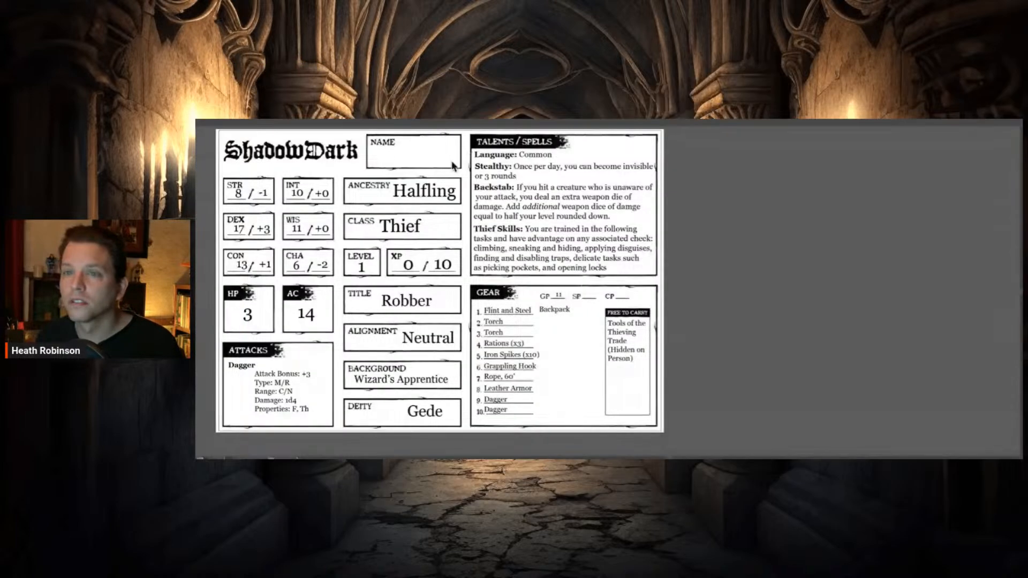
pyautogui.hscroll(-5, 451, 162)
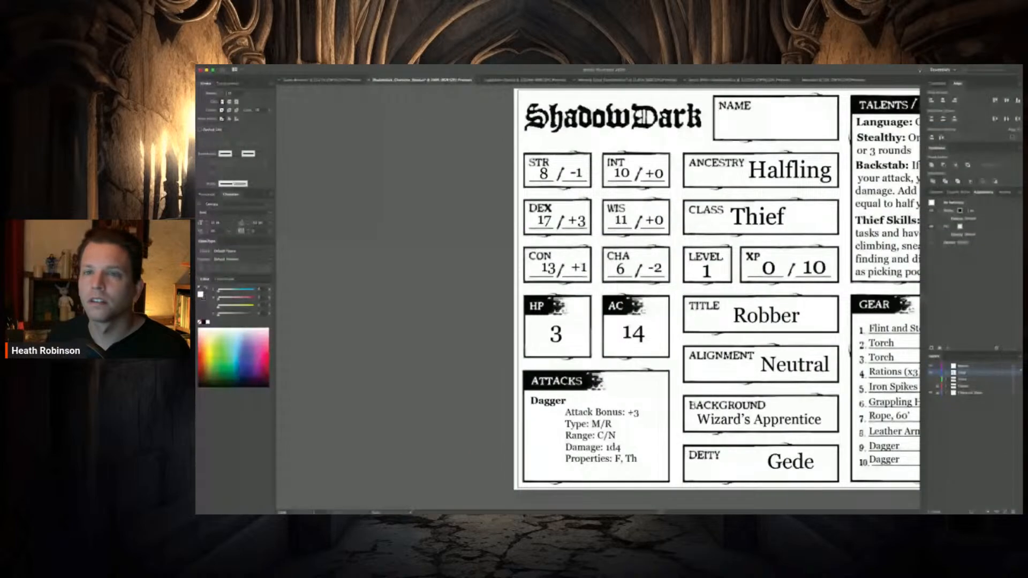
pyautogui.hscroll(5, 689, 290)
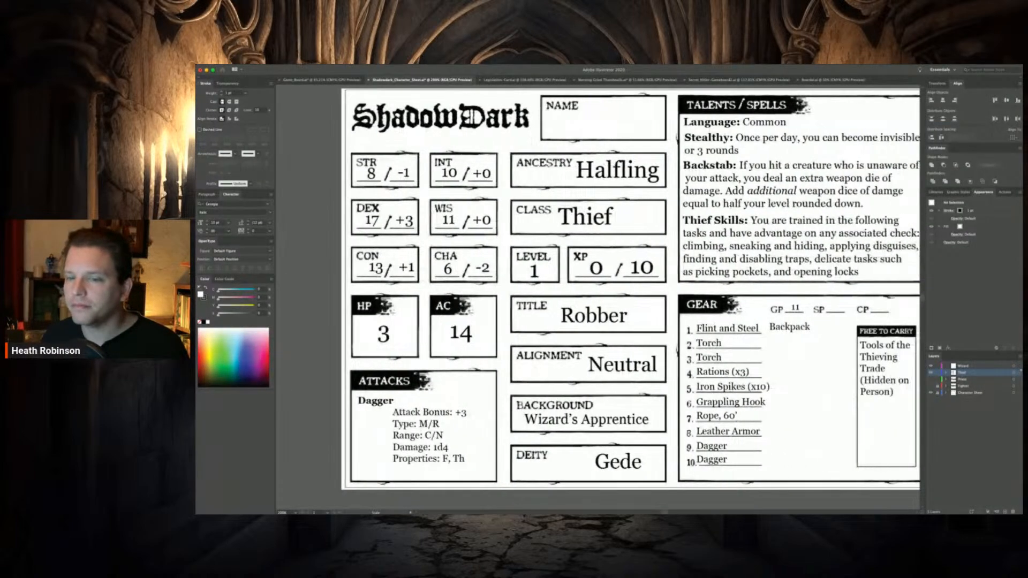
pyautogui.hscroll(1, 618, 289)
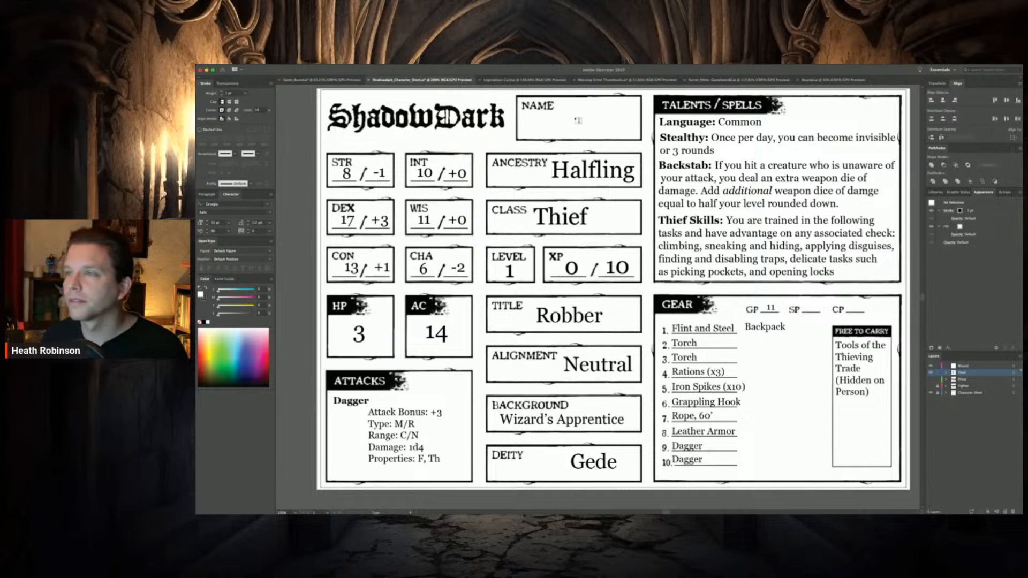
# Enter two alternative first names on separate lines joined by "or" in the Name box, and move the text up beside the NAME label
pyautogui.click(547, 122)
pyautogui.write('Darla')
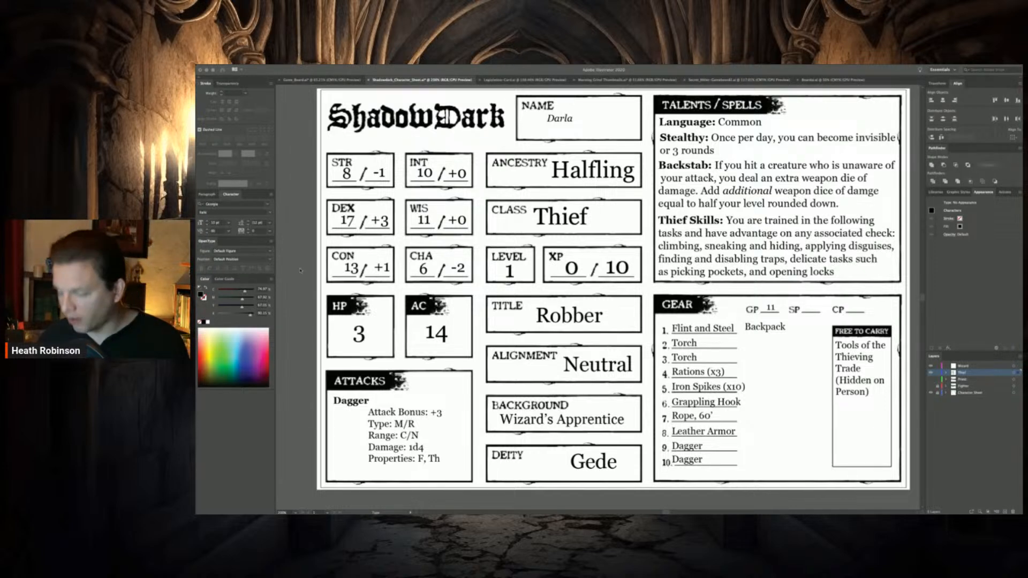
pyautogui.click(579, 119)
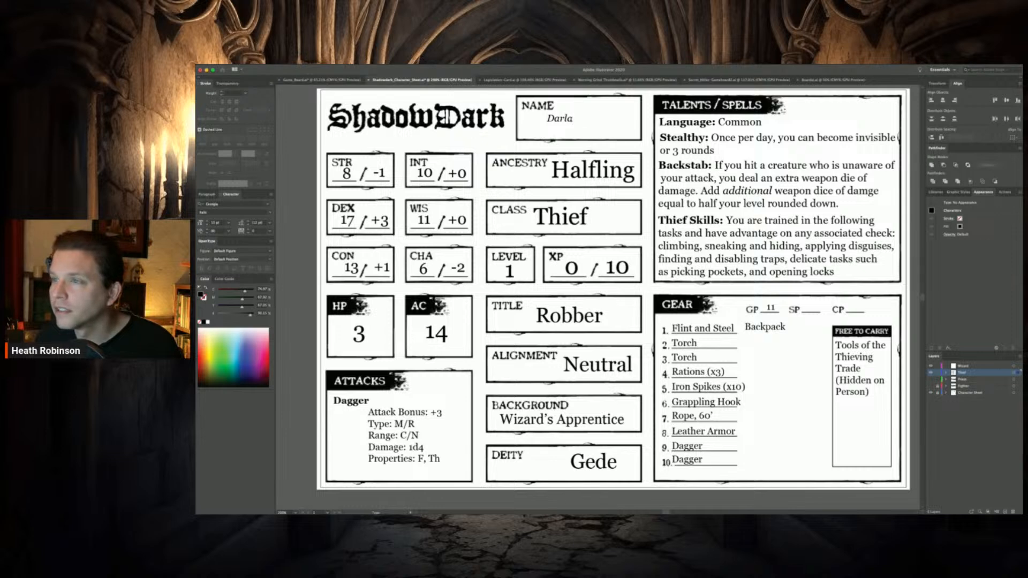
pyautogui.write('or ')
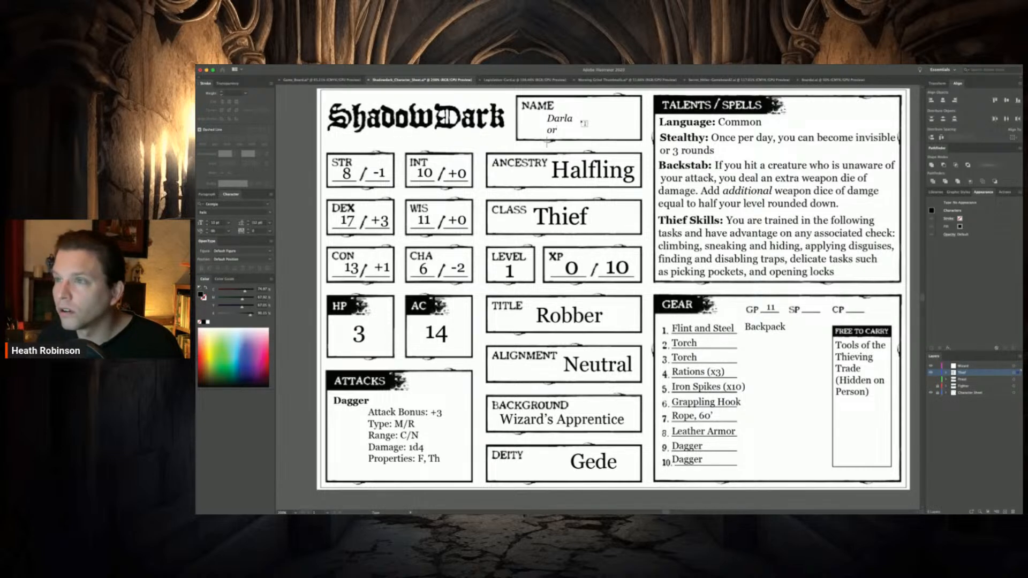
pyautogui.write('Hobb')
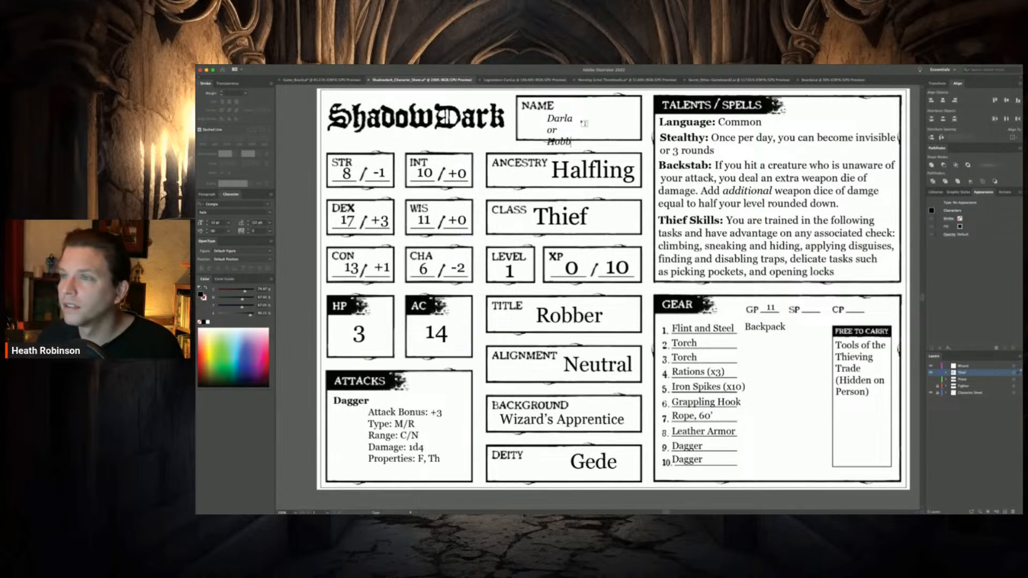
pyautogui.press('Escape')
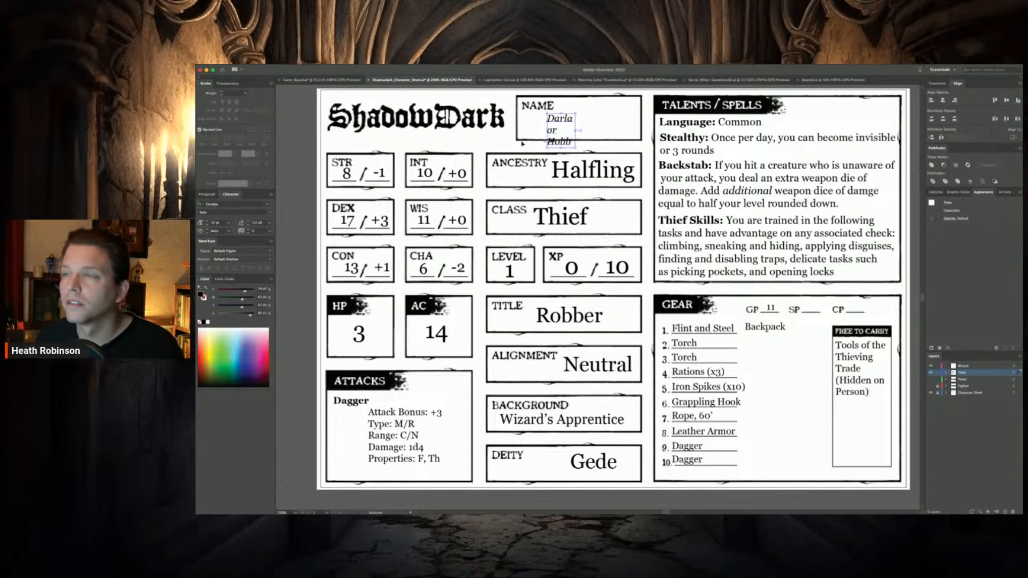
pyautogui.moveTo(565, 118); pyautogui.dragTo(575, 107)
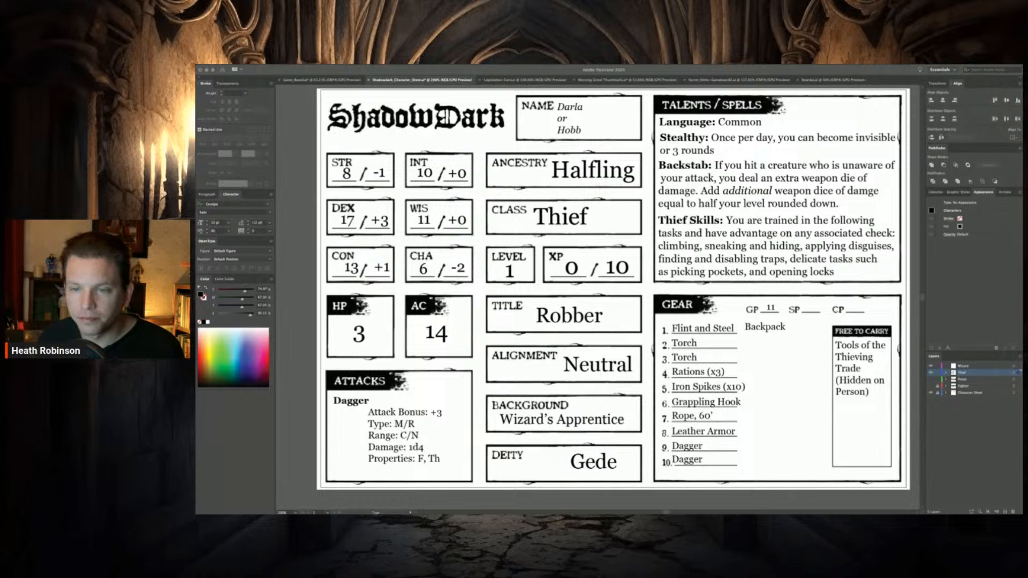
# Add the surname to the first of the two names in the Name box and nudge the text block slightly to fit
pyautogui.click(584, 108)
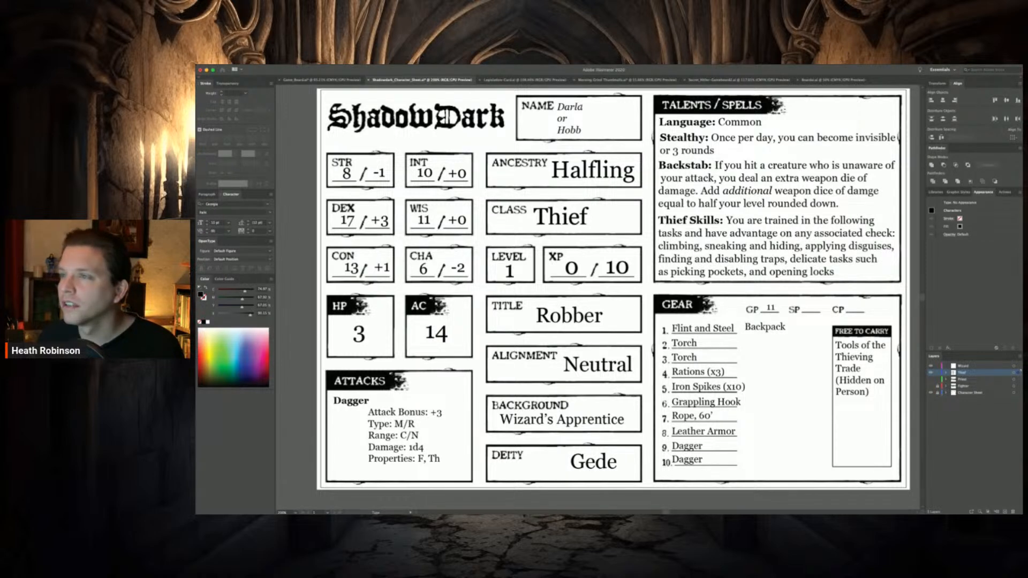
pyautogui.write('Daggerheart')
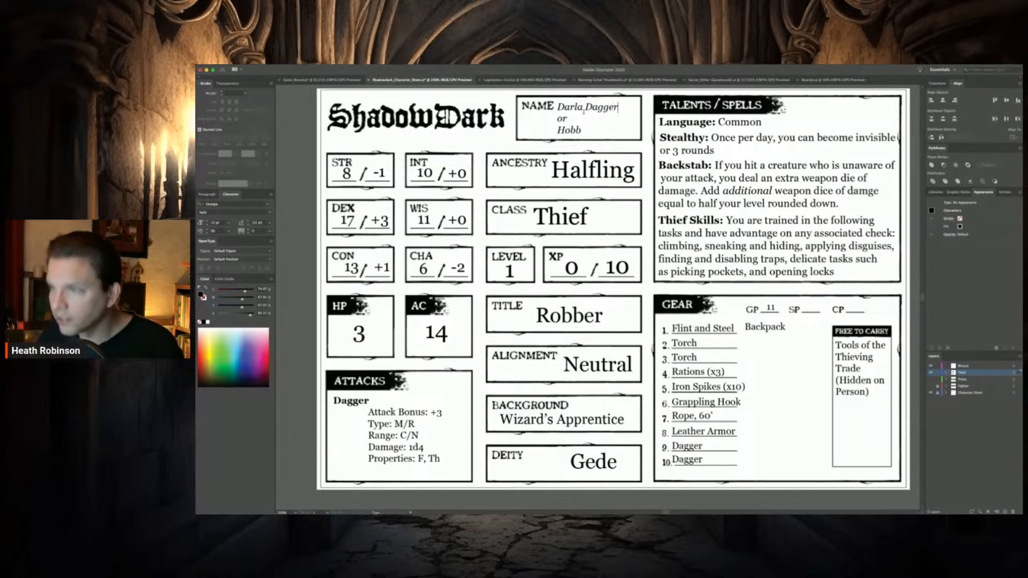
pyautogui.press('BackSpace')
pyautogui.press('BackSpace')
pyautogui.press('BackSpace')
pyautogui.press('BackSpace')
pyautogui.write('art')
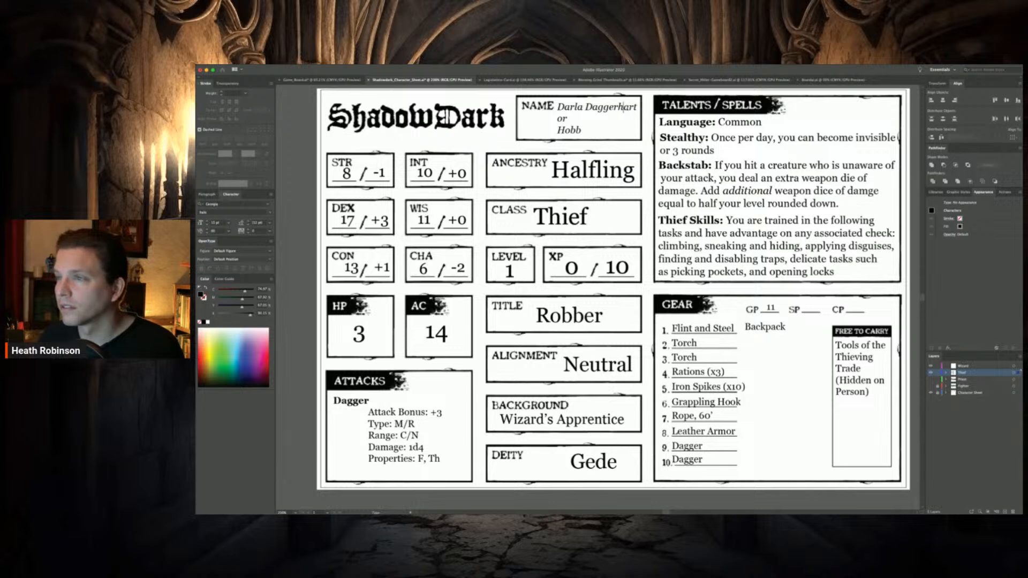
pyautogui.hscroll(-1, 625, 109)
pyautogui.write('e')
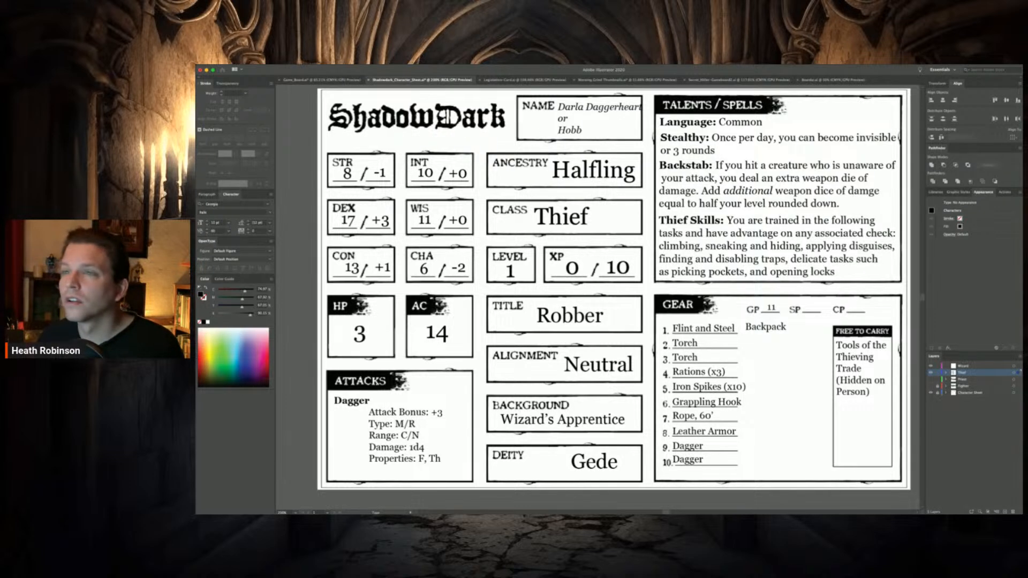
pyautogui.click(201, 89)
pyautogui.moveTo(573, 110); pyautogui.dragTo(571, 108)
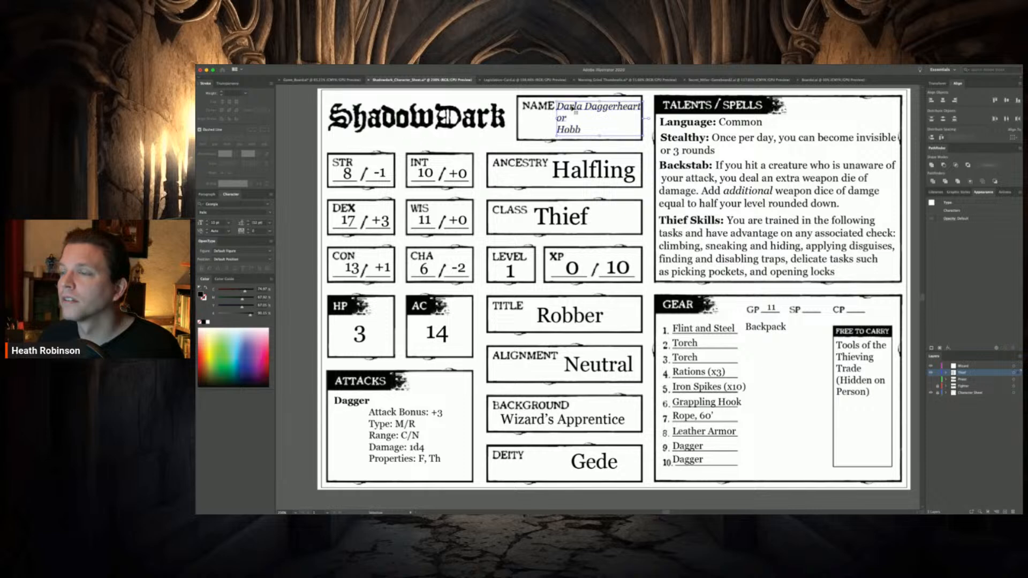
# Add the surname to the second alternative name in the Name box and deselect the text
pyautogui.doubleClick(579, 130)
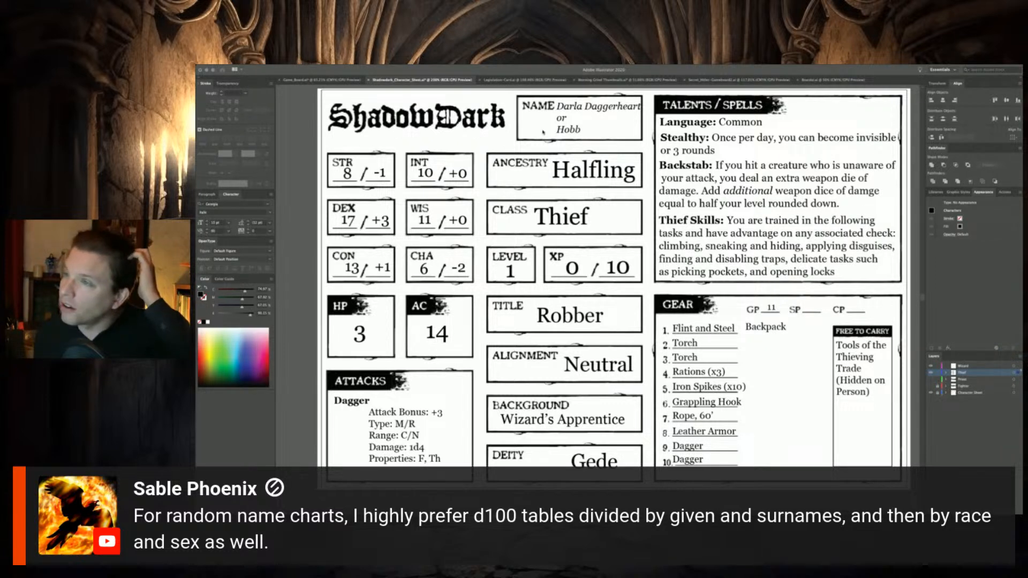
pyautogui.click(579, 130)
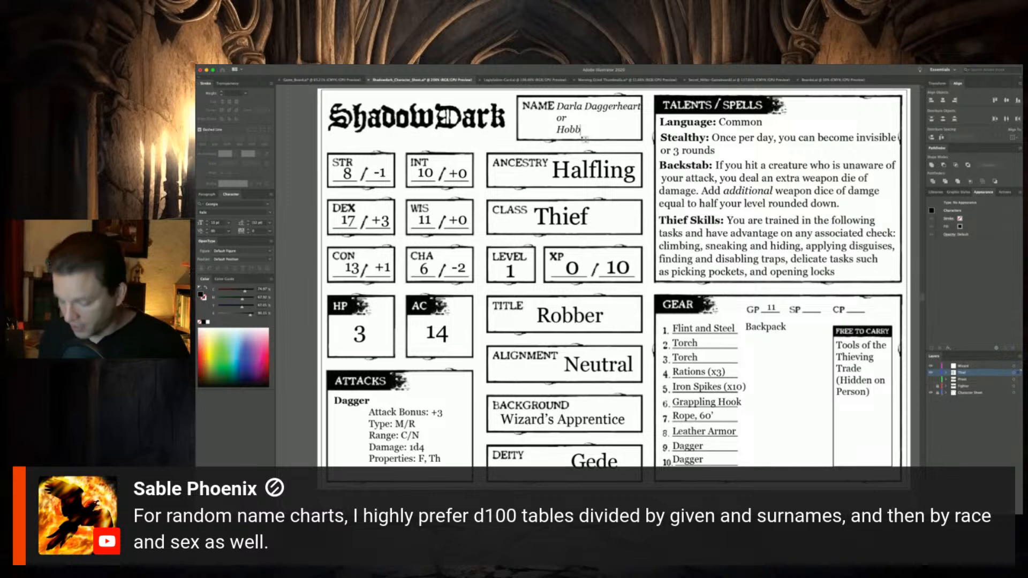
pyautogui.write('Wi')
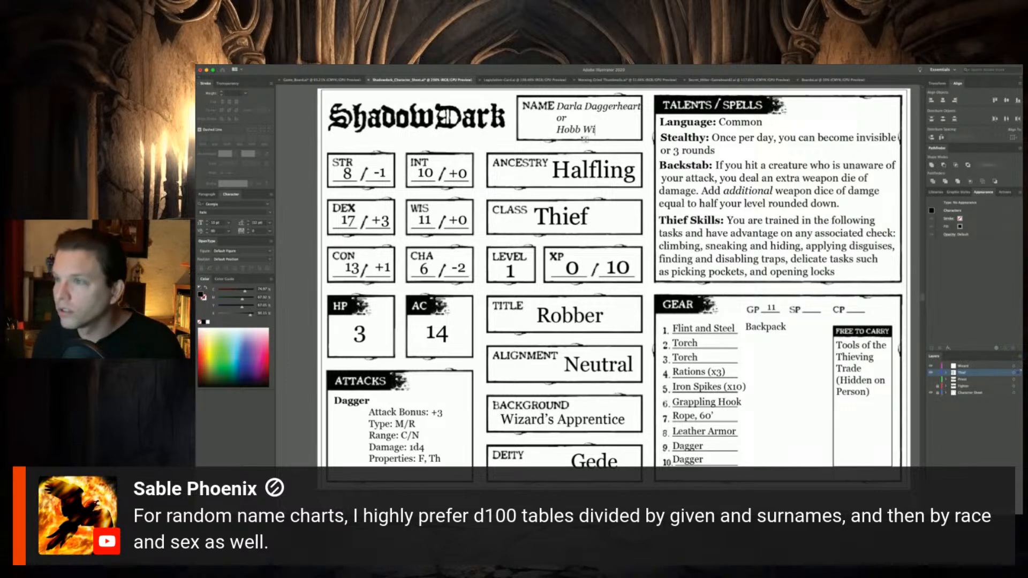
pyautogui.write('llowbrook')
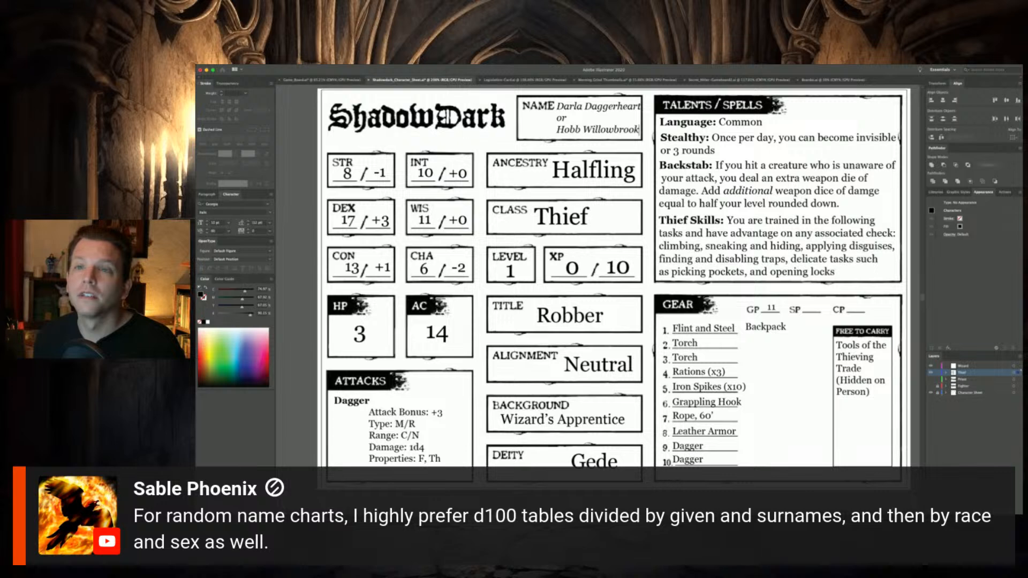
pyautogui.click(199, 92)
pyautogui.click(321, 150)
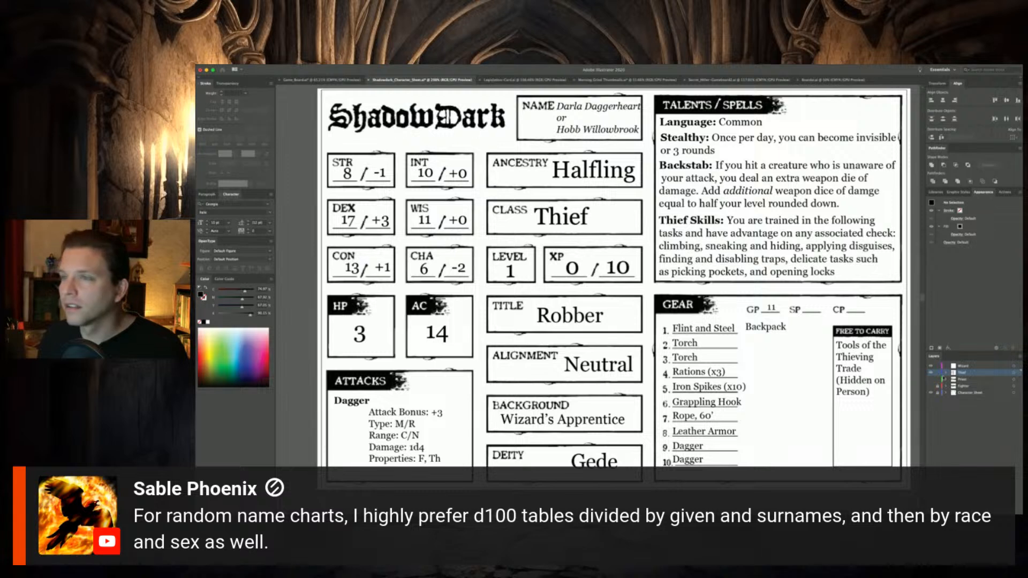
# Move the Thief layer directly below the Fighter layer and lock it
pyautogui.moveTo(961, 373); pyautogui.dragTo(961, 389)
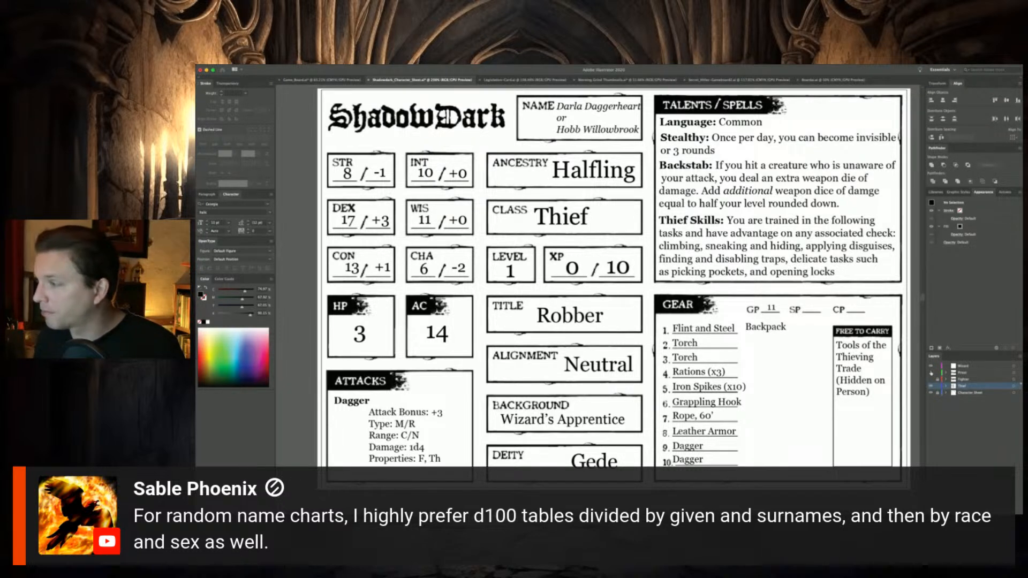
pyautogui.click(958, 379)
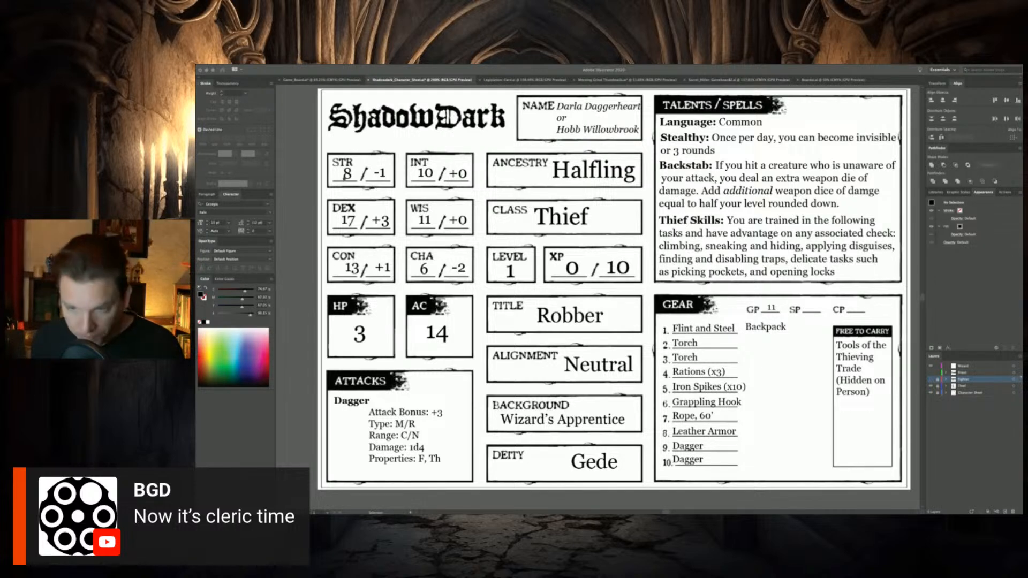
pyautogui.click(962, 386)
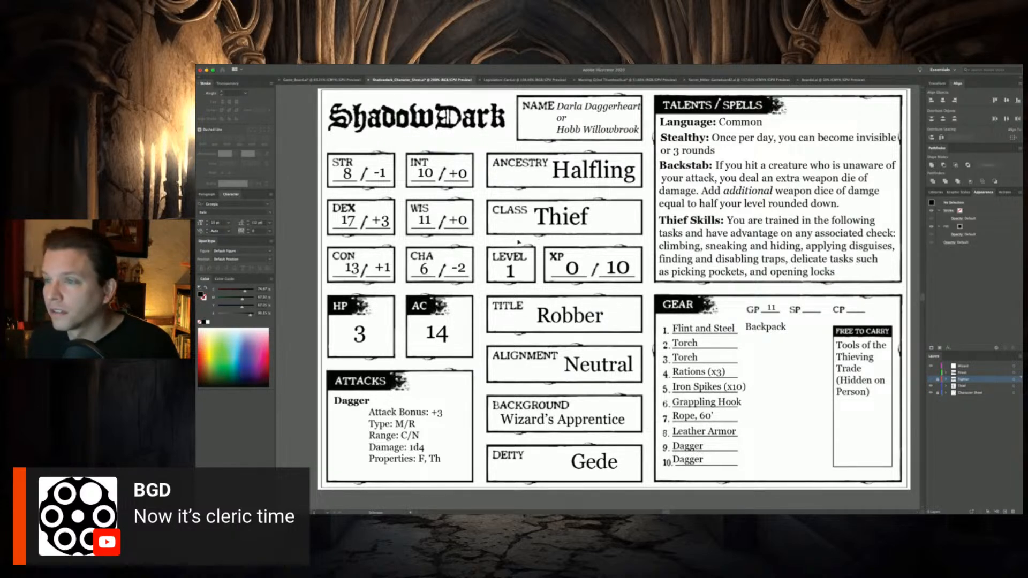
pyautogui.press('super+a')
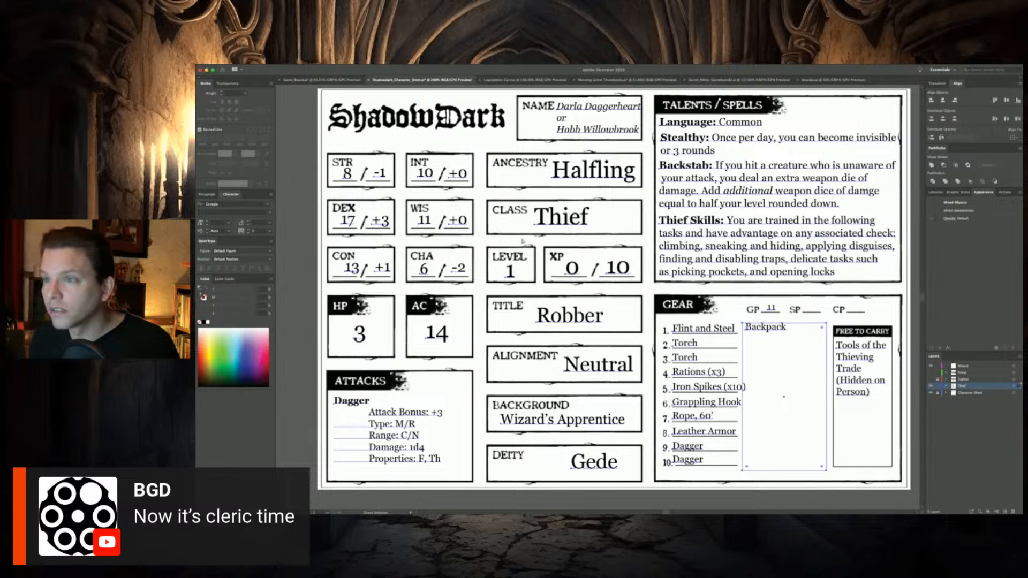
pyautogui.click(938, 386)
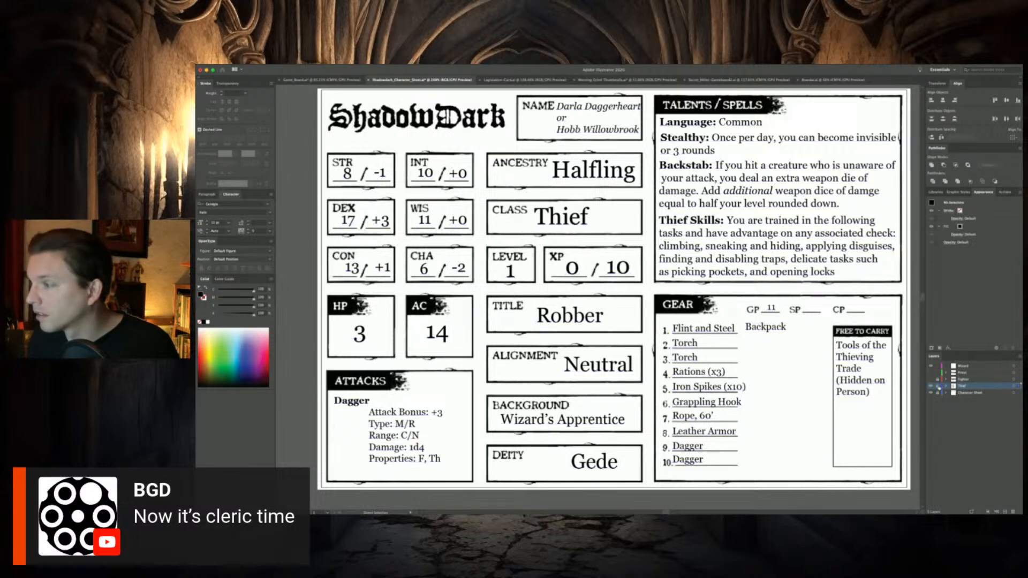
# Copy the Thief sheet's text in place onto the visible Priest layer and hide the Thief and Fighter layers
pyautogui.click(930, 379)
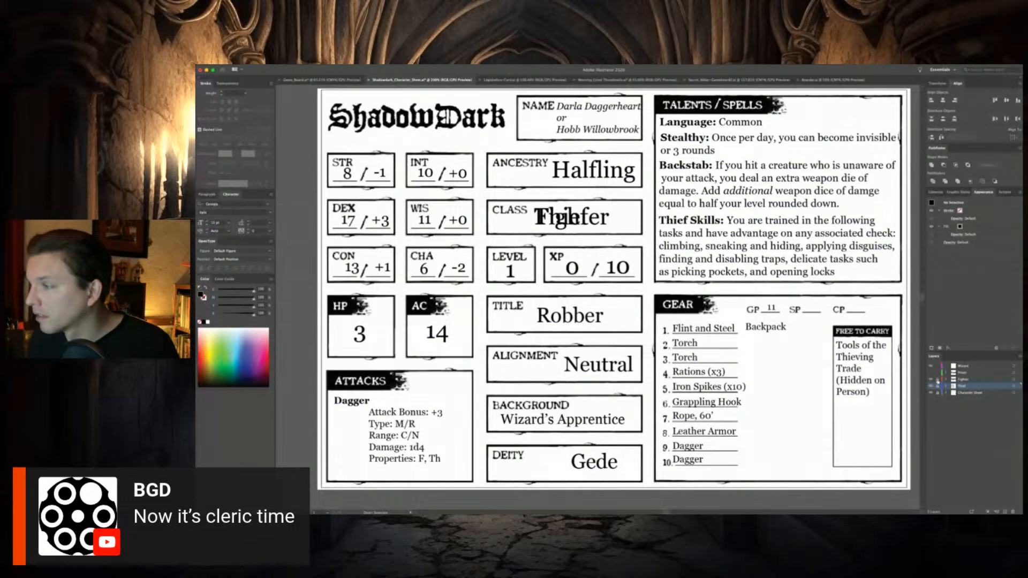
pyautogui.click(972, 374)
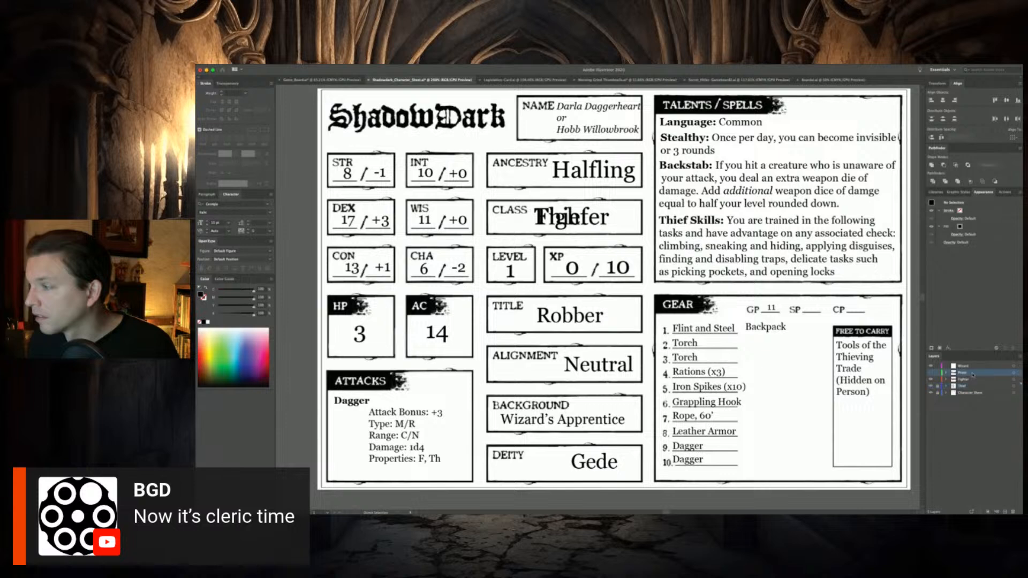
pyautogui.click(931, 372)
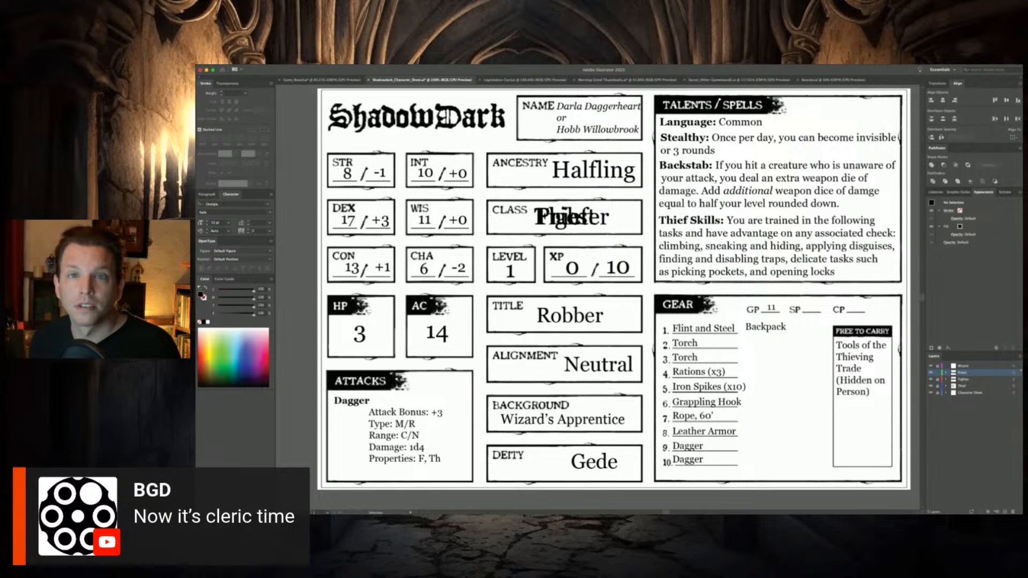
pyautogui.press('super+a')
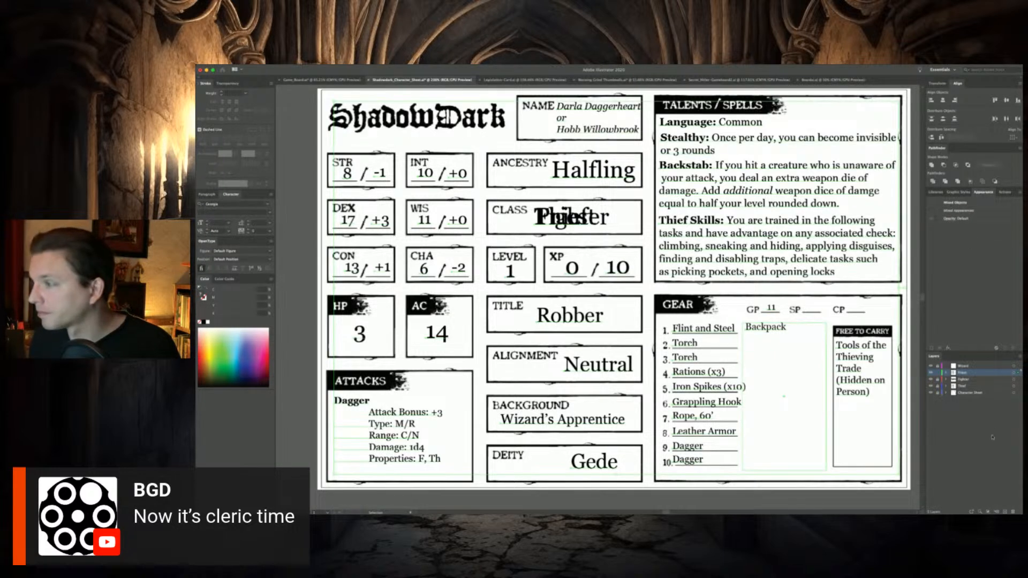
pyautogui.click(932, 386)
pyautogui.click(931, 379)
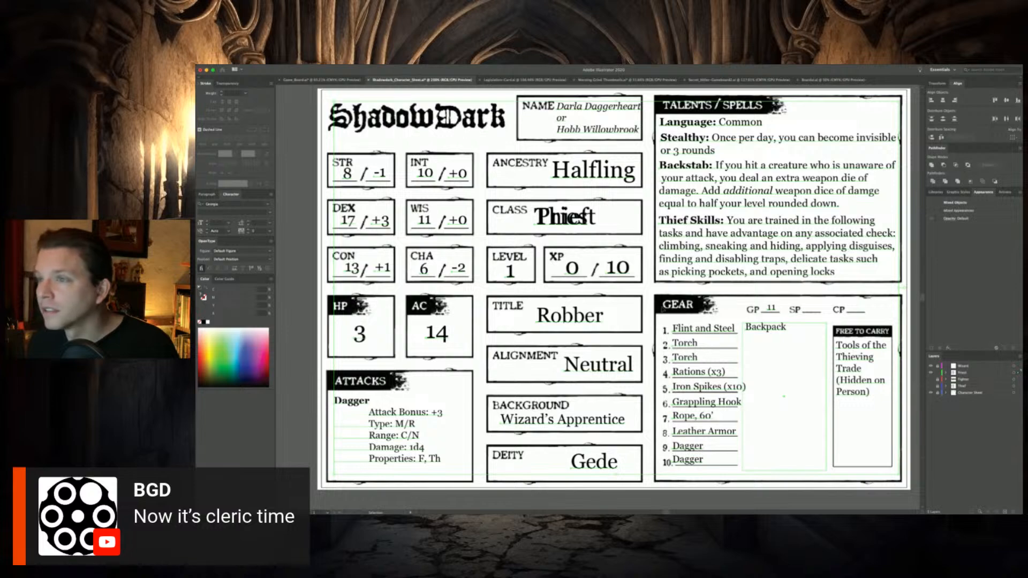
# Delete the duplicated "Thief" text overlapping the CLASS box so that only "Priest" remains
pyautogui.moveTo(567, 222); pyautogui.dragTo(621, 234)
pyautogui.press('super+z')
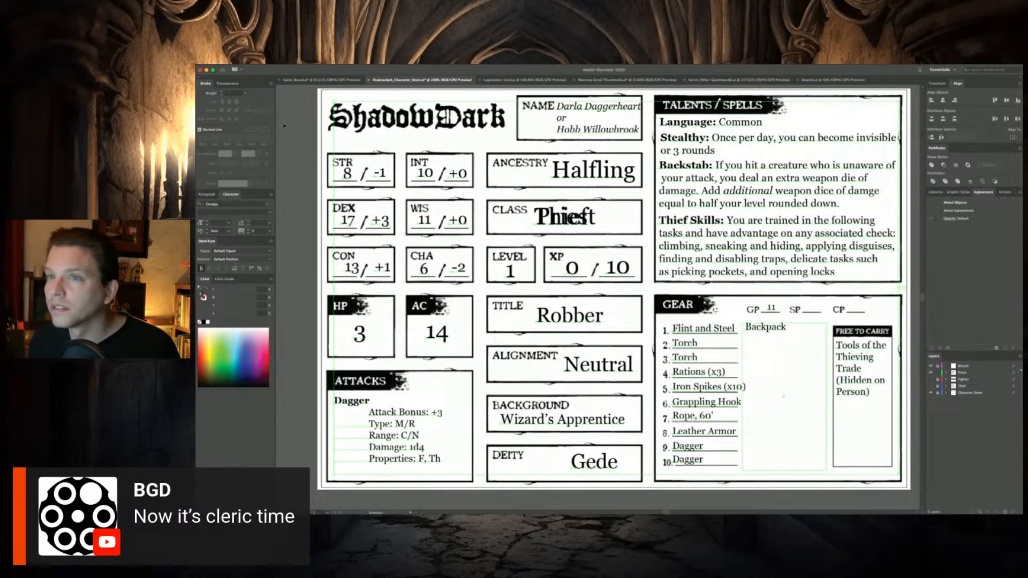
pyautogui.click(291, 121)
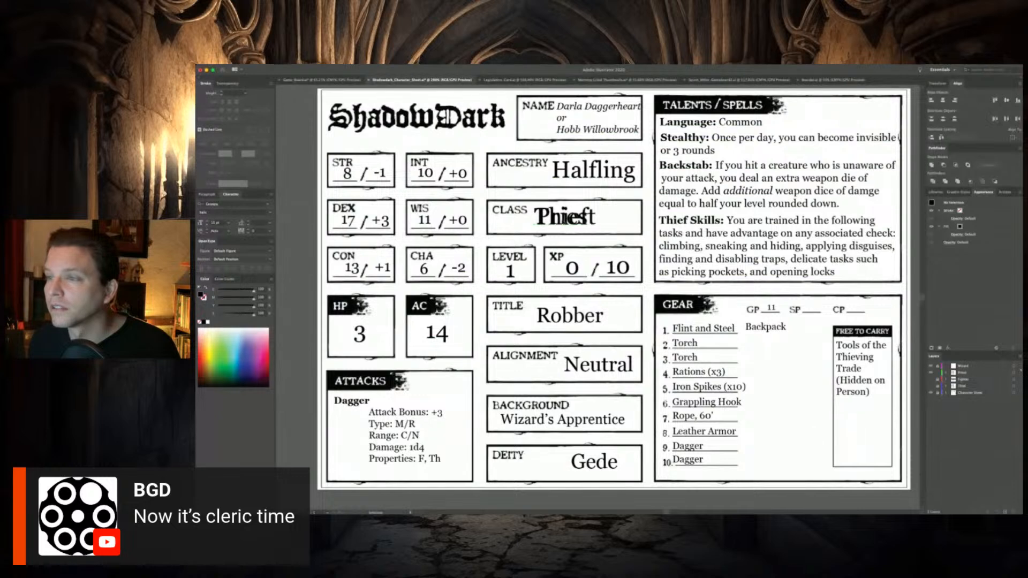
pyautogui.click(561, 222)
pyautogui.click(295, 134)
pyautogui.click(568, 224)
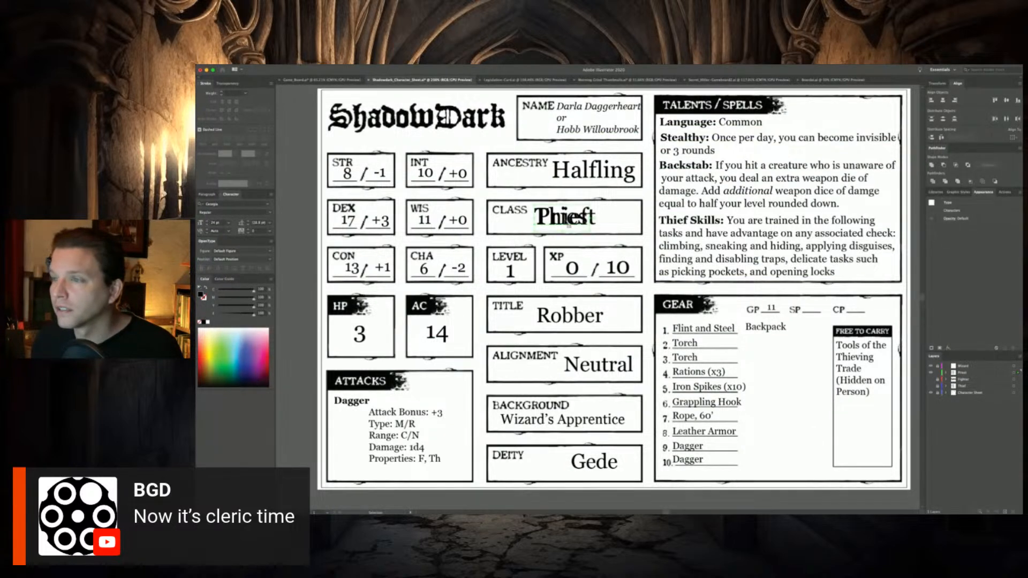
pyautogui.press('Delete')
pyautogui.click(561, 223)
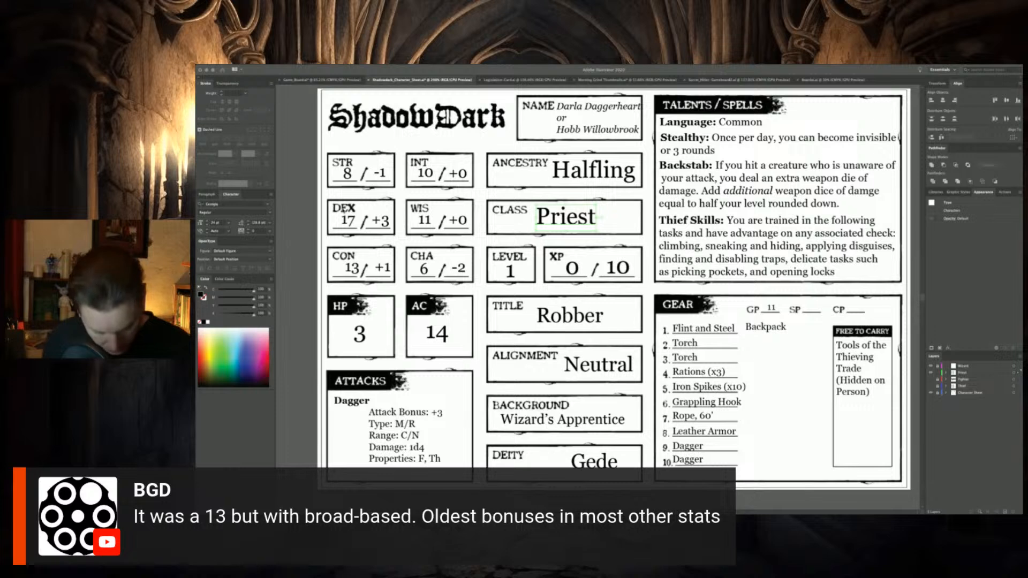
# Set the Priest's ability scores to STR 14, DEX 13 and CON 9
pyautogui.click(337, 174)
pyautogui.doubleClick(337, 174)
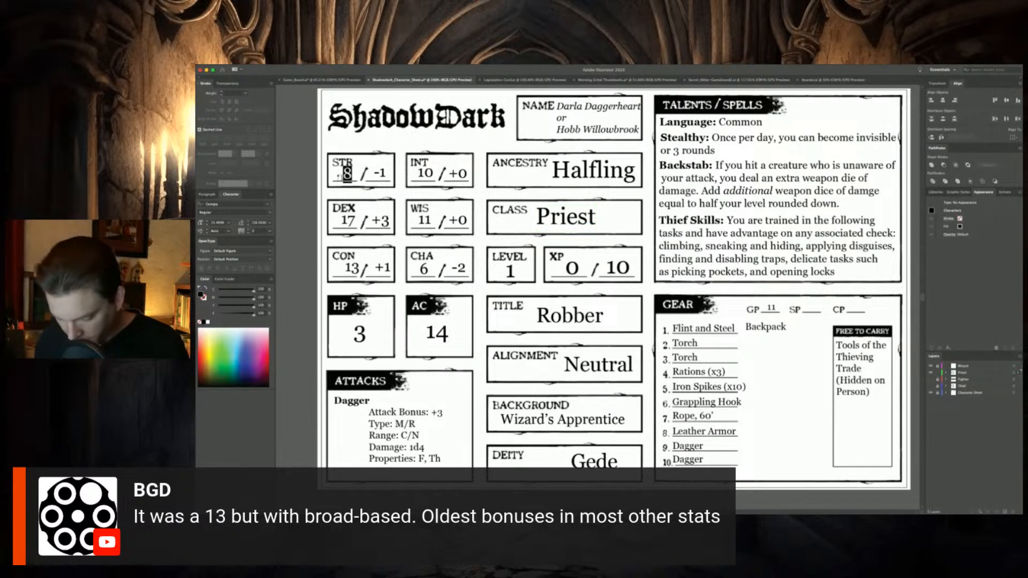
pyautogui.write('14')
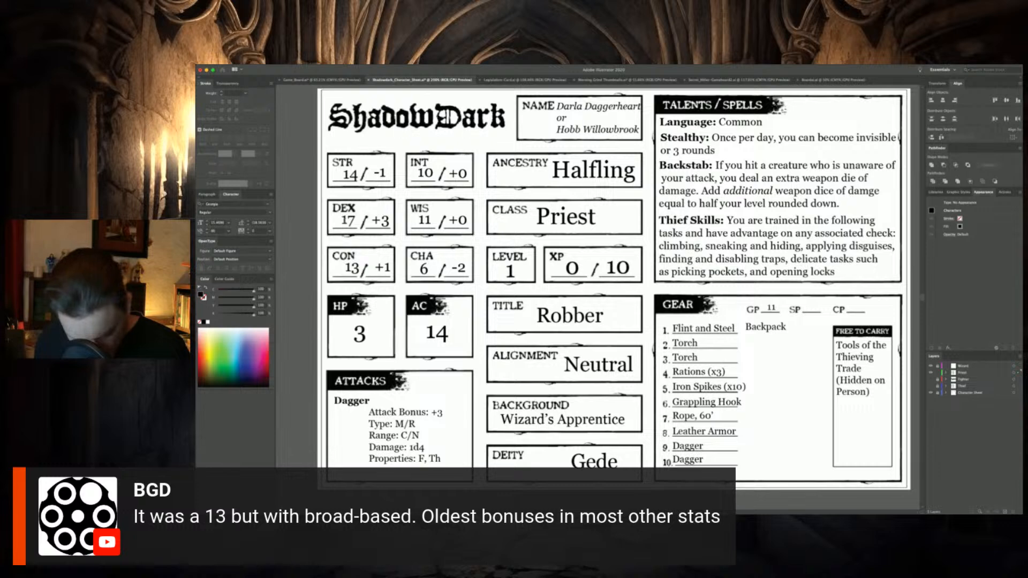
pyautogui.moveTo(356, 221); pyautogui.dragTo(341, 220)
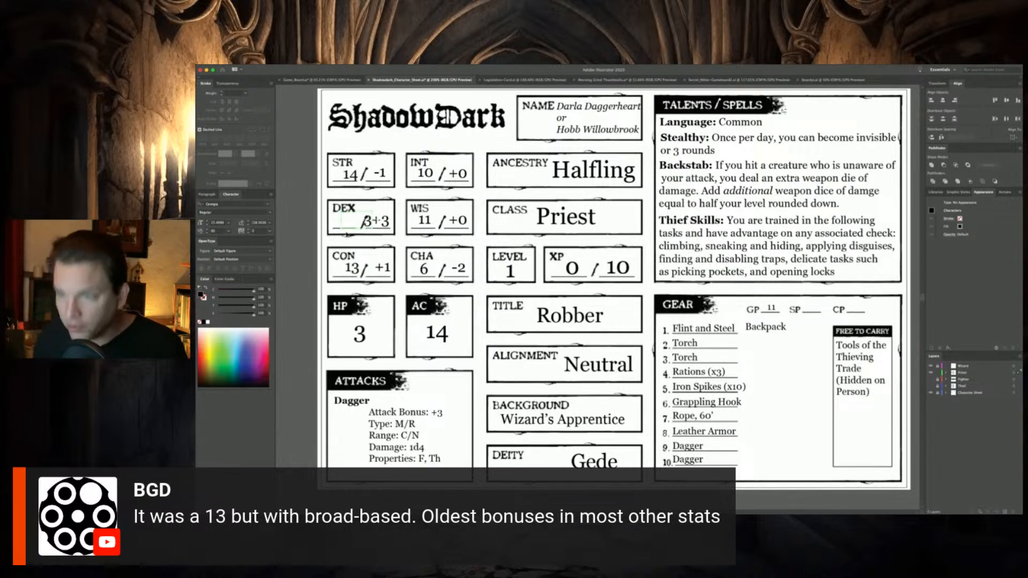
pyautogui.write('13')
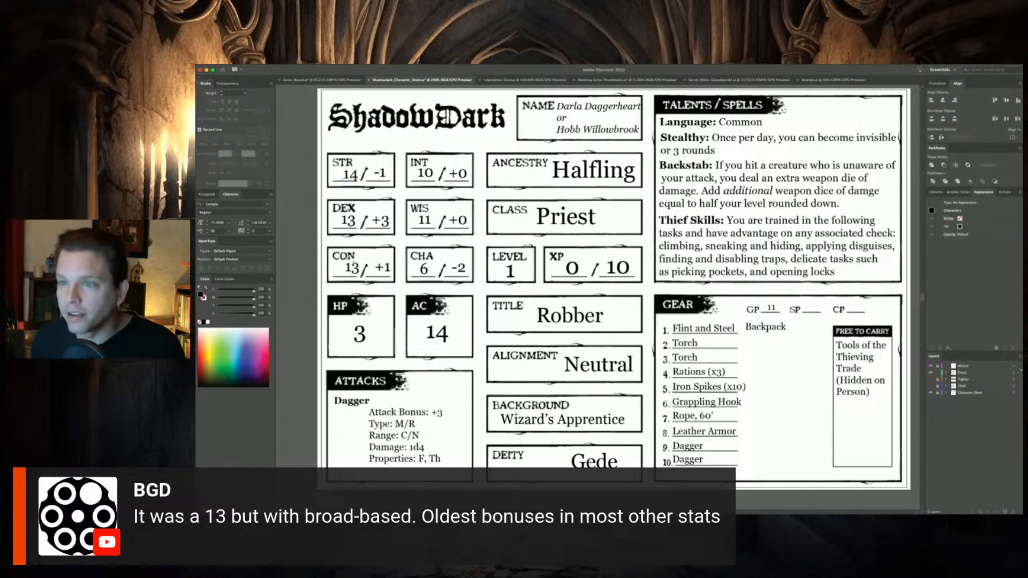
pyautogui.doubleClick(351, 266)
pyautogui.write('9')
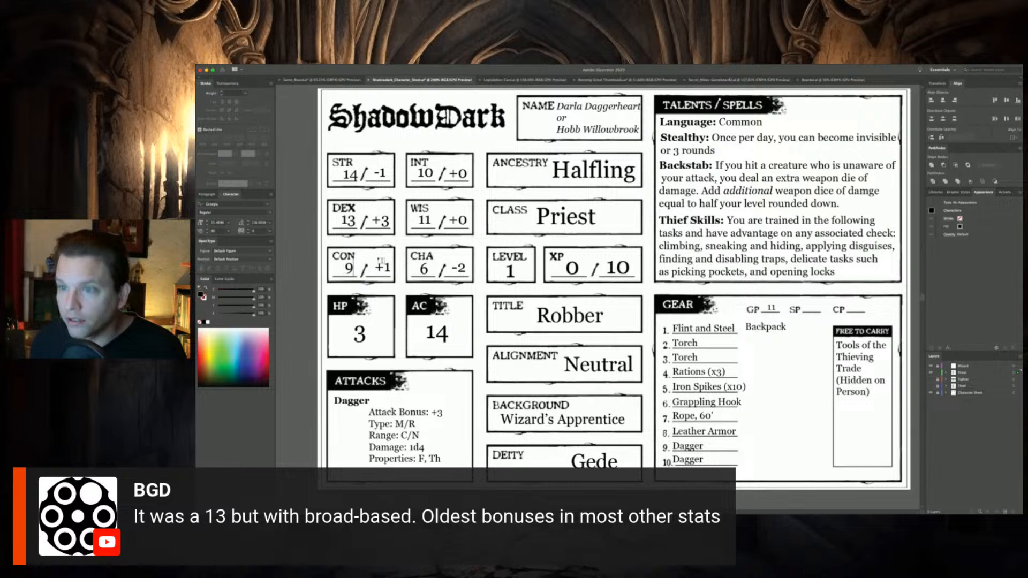
# Set the Priest's remaining ability scores to INT 14, WIS 13 and CHA 9
pyautogui.doubleClick(410, 172)
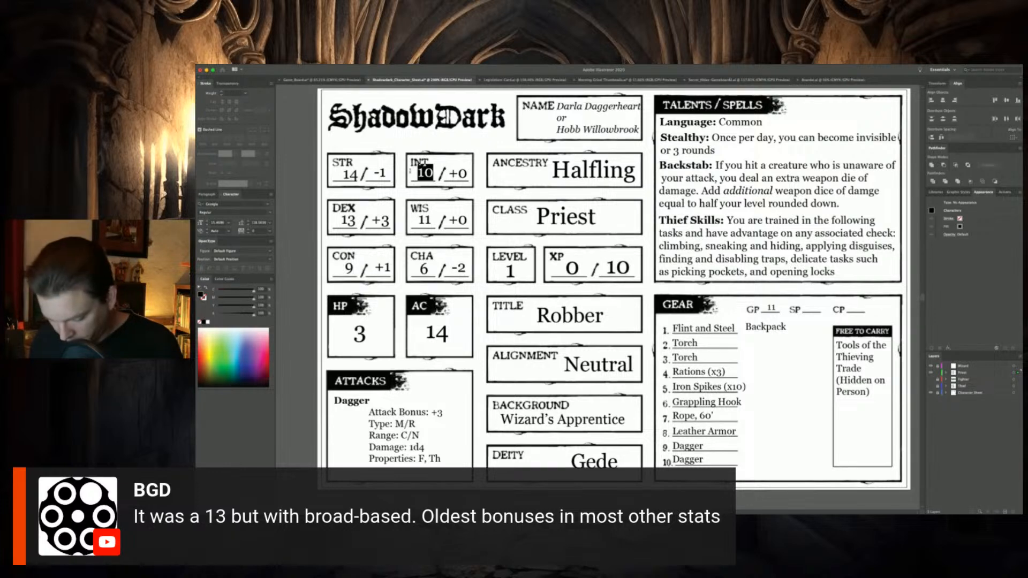
pyautogui.write('14')
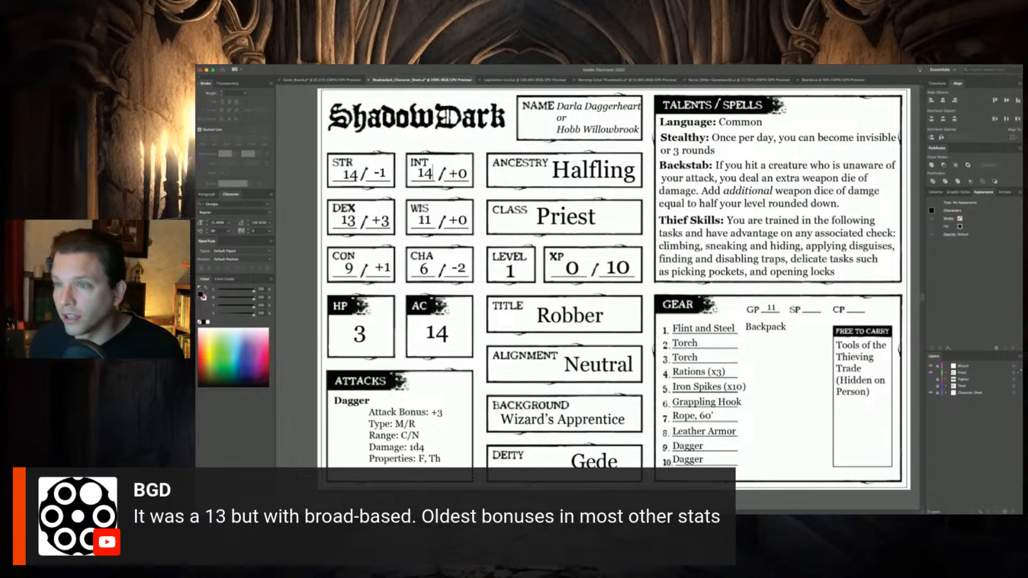
pyautogui.doubleClick(415, 219)
pyautogui.write('13')
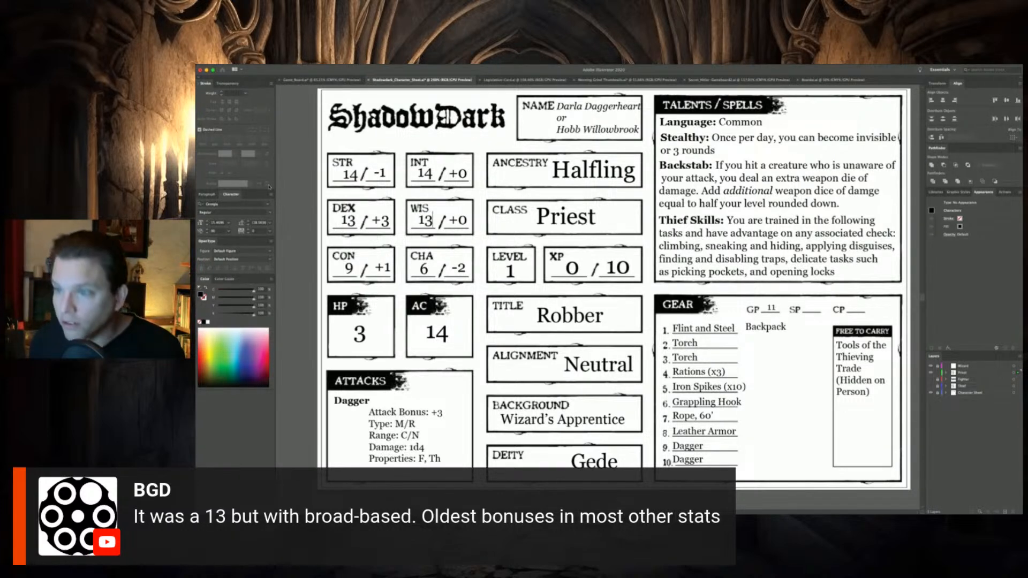
pyautogui.doubleClick(423, 267)
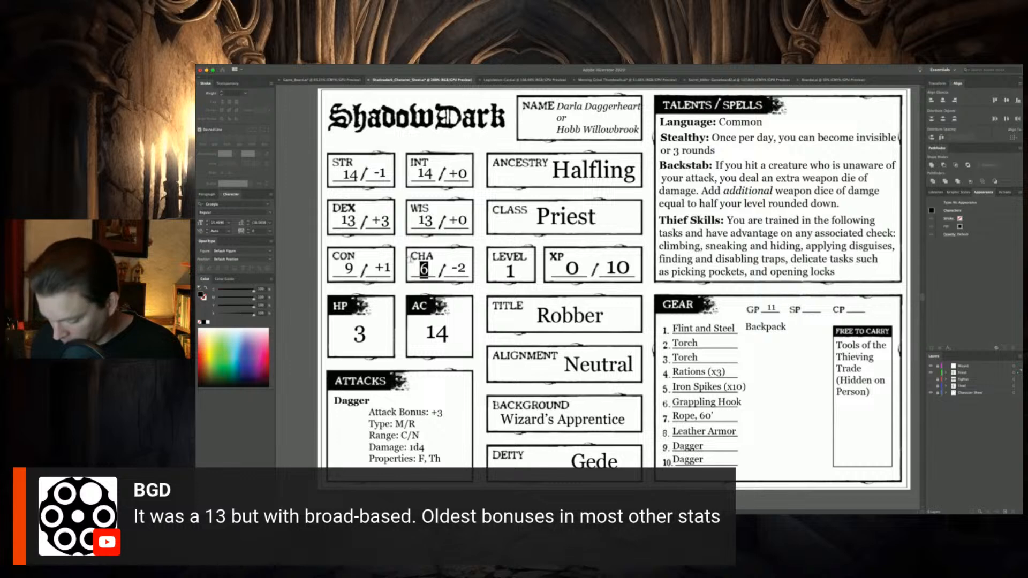
pyautogui.write('9')
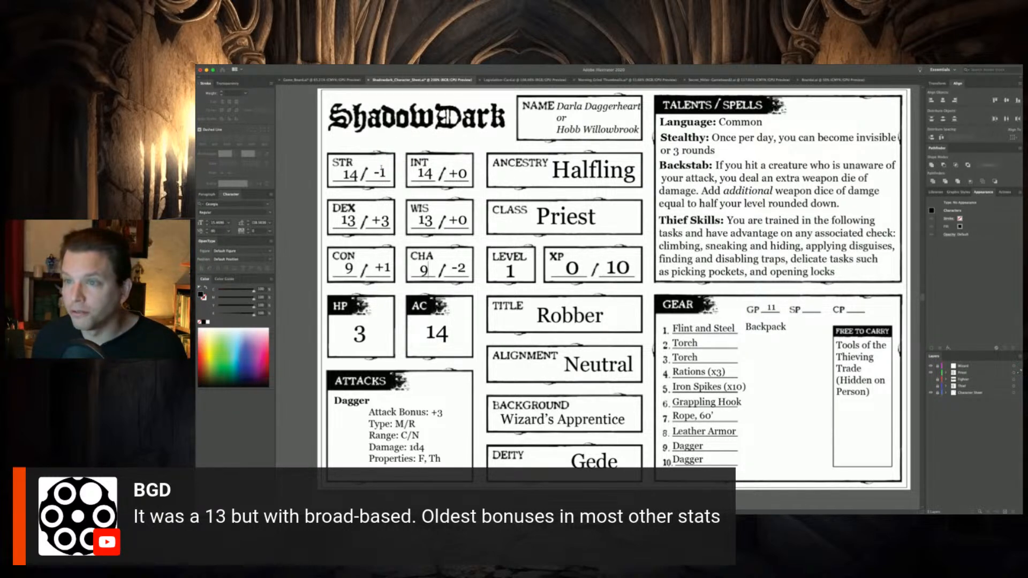
# Set the ability modifiers to +2 for STR, +1 for DEX and -1 for CON
pyautogui.doubleClick(382, 172)
pyautogui.write('2')
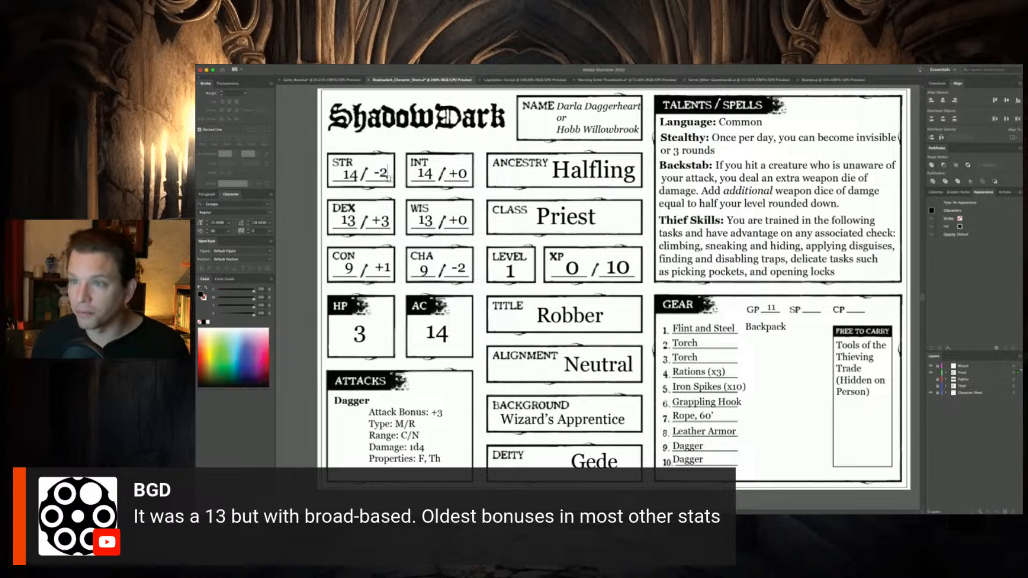
pyautogui.press('Left')
pyautogui.press('BackSpace')
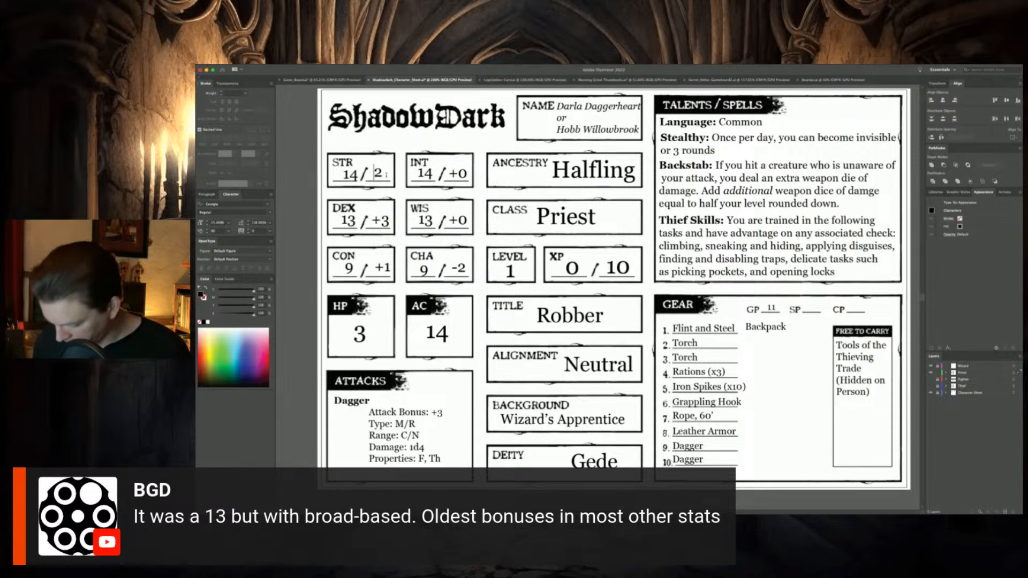
pyautogui.write('+')
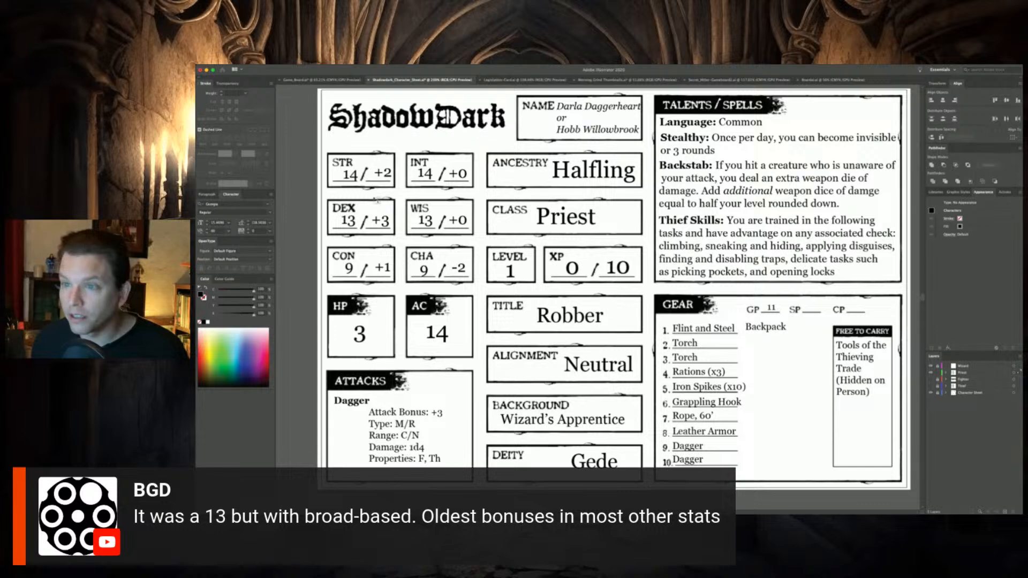
pyautogui.doubleClick(384, 220)
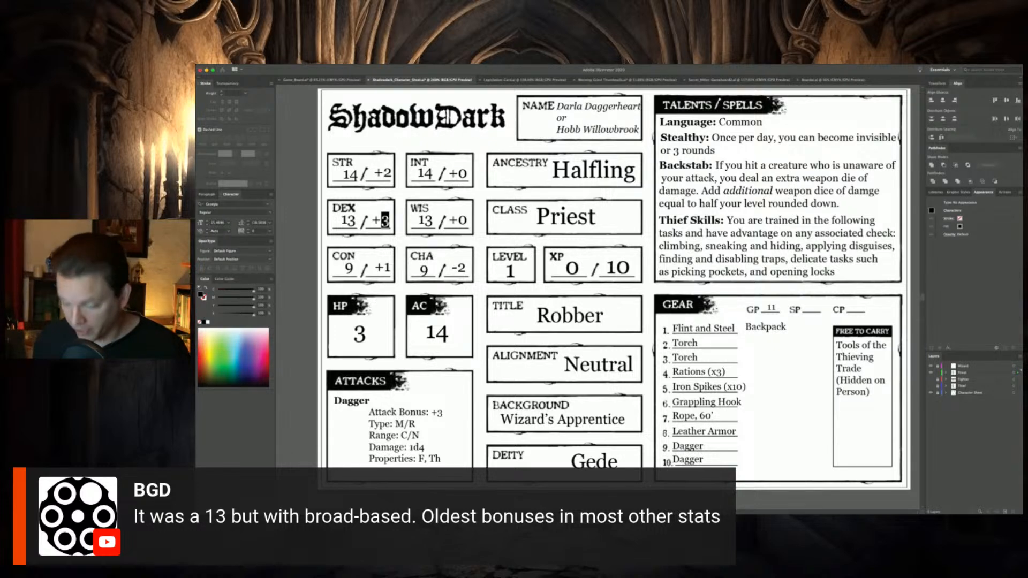
pyautogui.write('1')
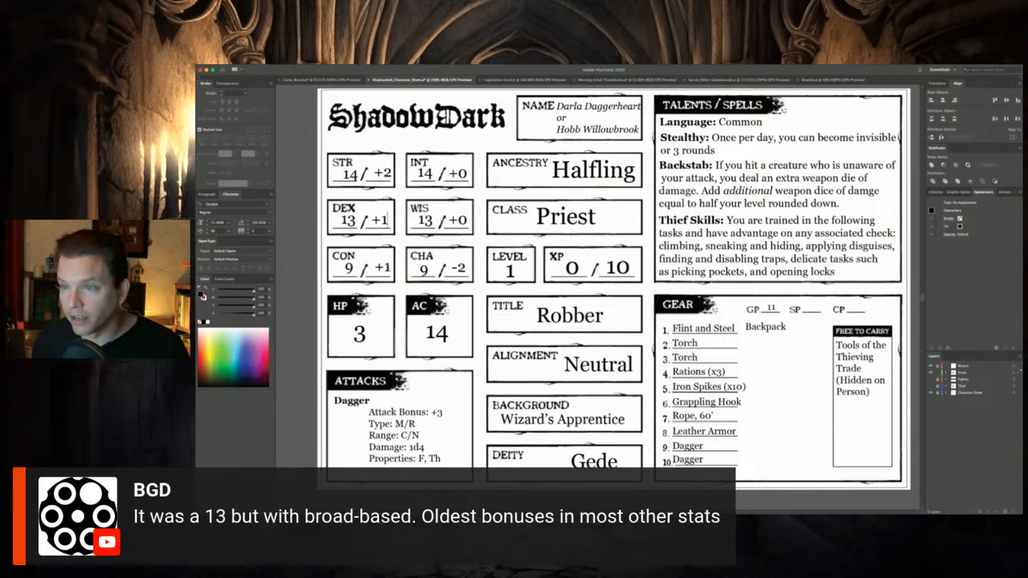
pyautogui.moveTo(391, 267); pyautogui.dragTo(374, 268)
pyautogui.write('-1')
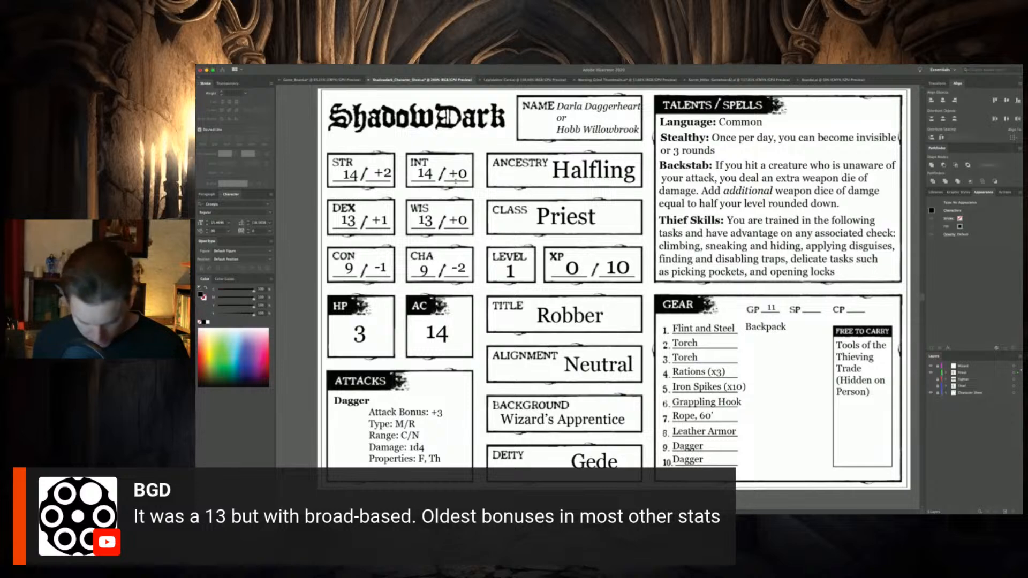
# Set the ability modifiers to +2 for INT, +1 for WIS and -1 for CHA
pyautogui.moveTo(458, 173); pyautogui.dragTo(470, 179)
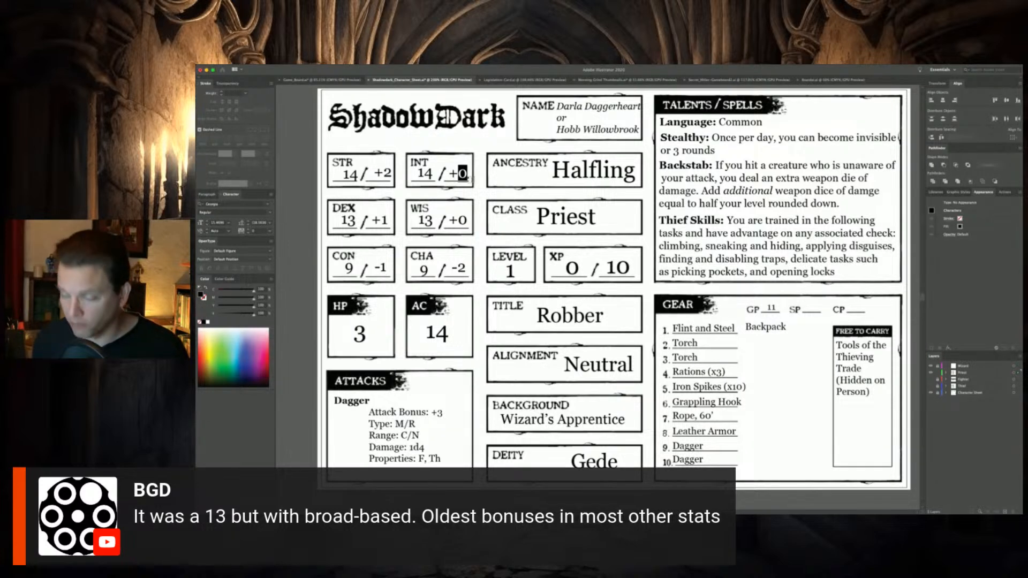
pyautogui.write('2')
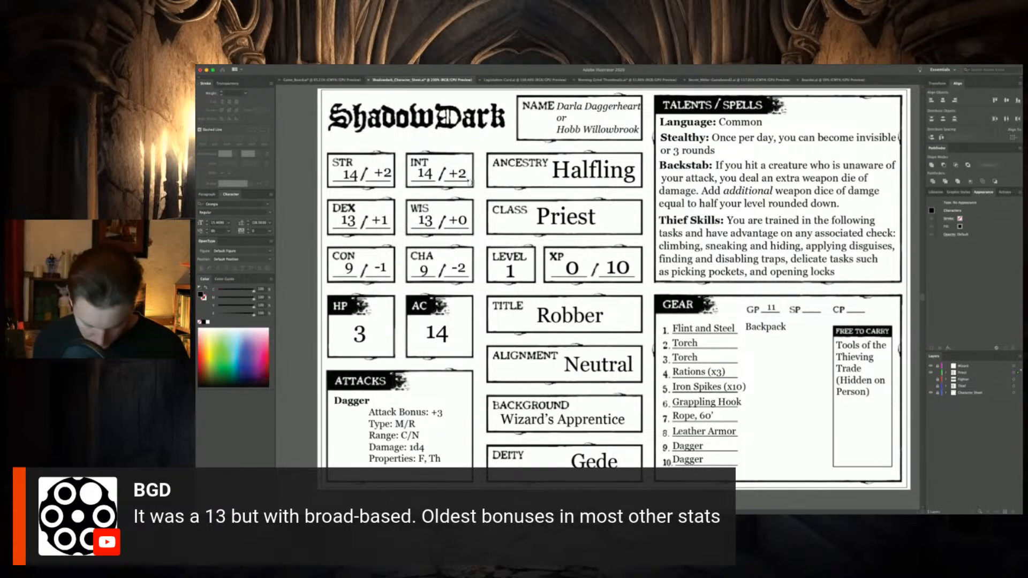
pyautogui.moveTo(458, 220); pyautogui.dragTo(468, 224)
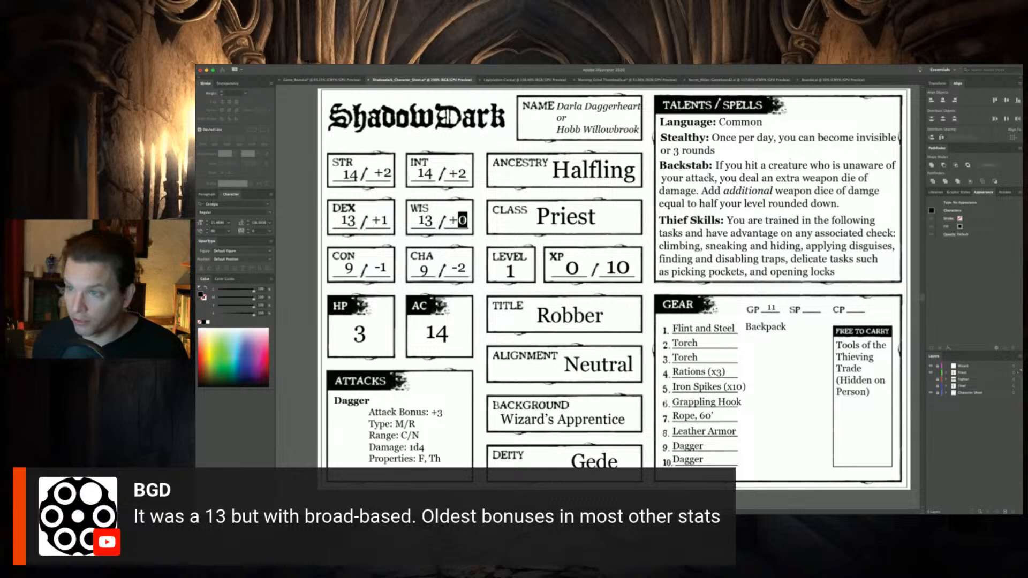
pyautogui.write('1')
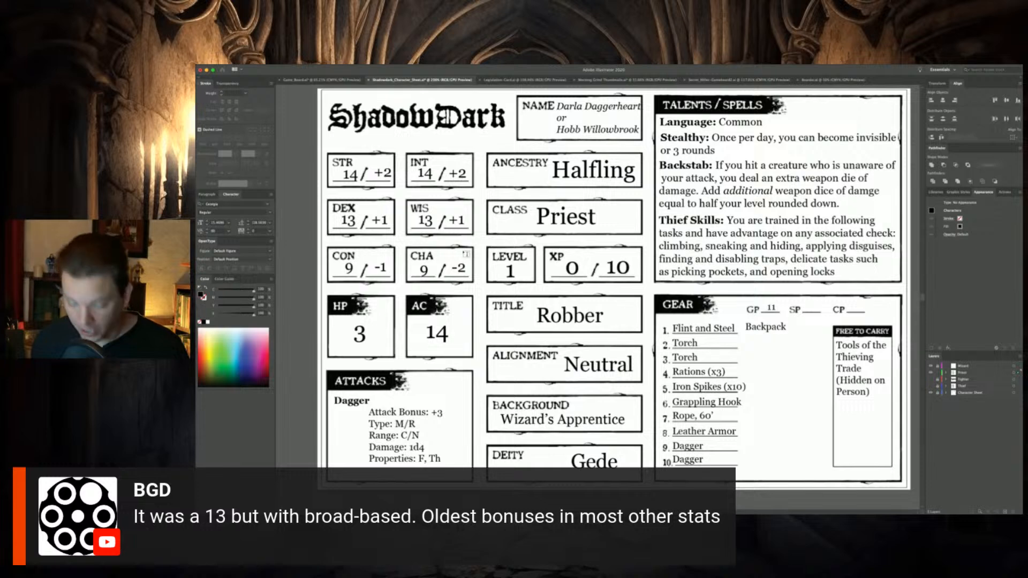
pyautogui.moveTo(457, 269); pyautogui.dragTo(467, 270)
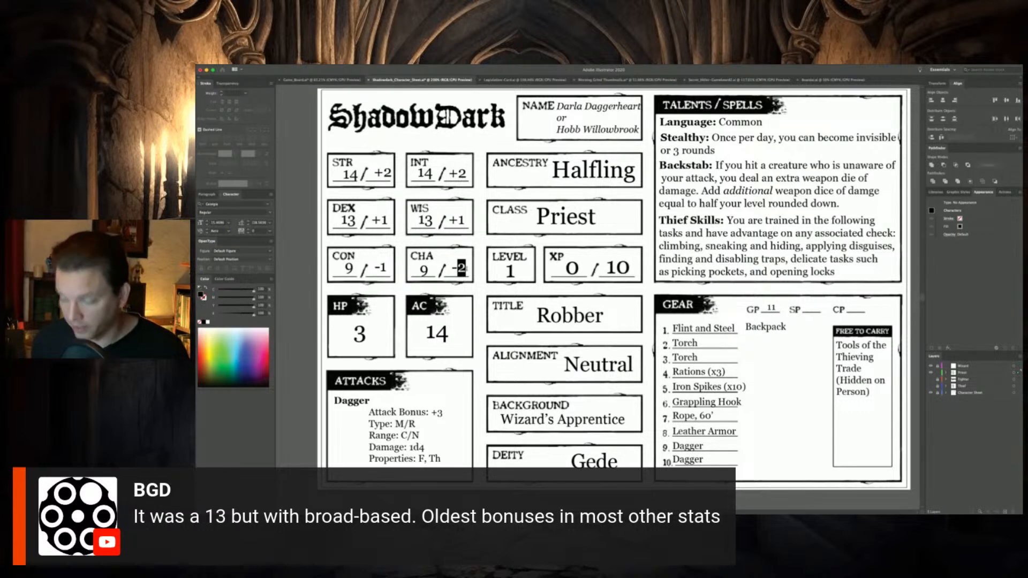
pyautogui.write('1')
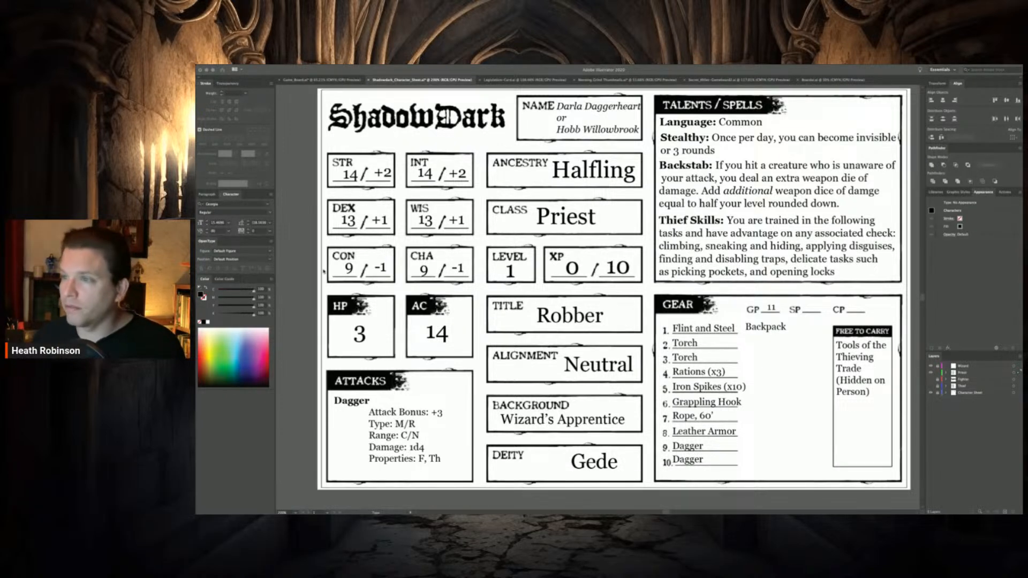
# Change the Priest's ancestry from Halfling to "Human" and finish editing the text
pyautogui.click(578, 170)
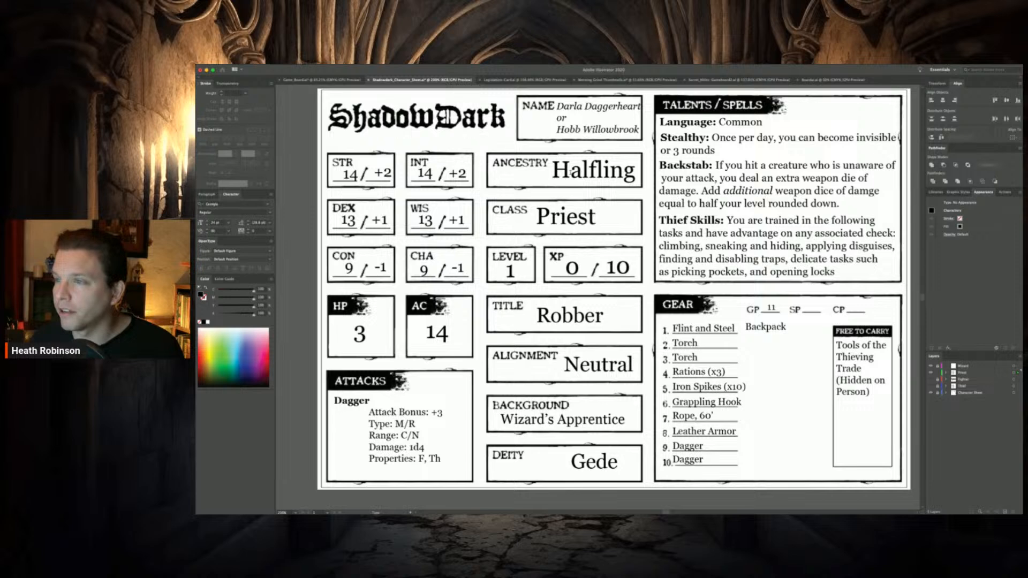
pyautogui.moveTo(569, 170); pyautogui.dragTo(636, 170)
pyautogui.write('u')
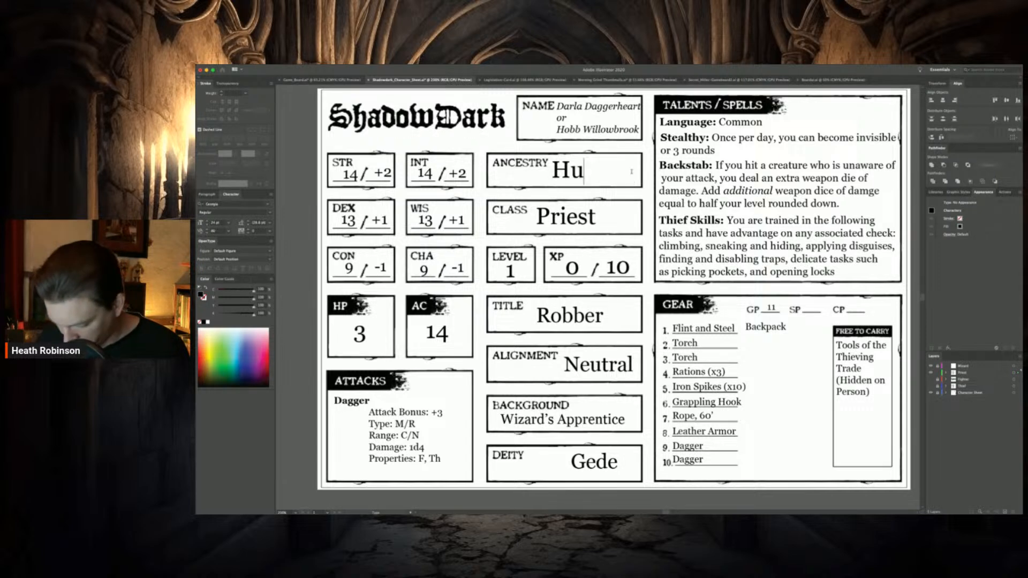
pyautogui.write('man')
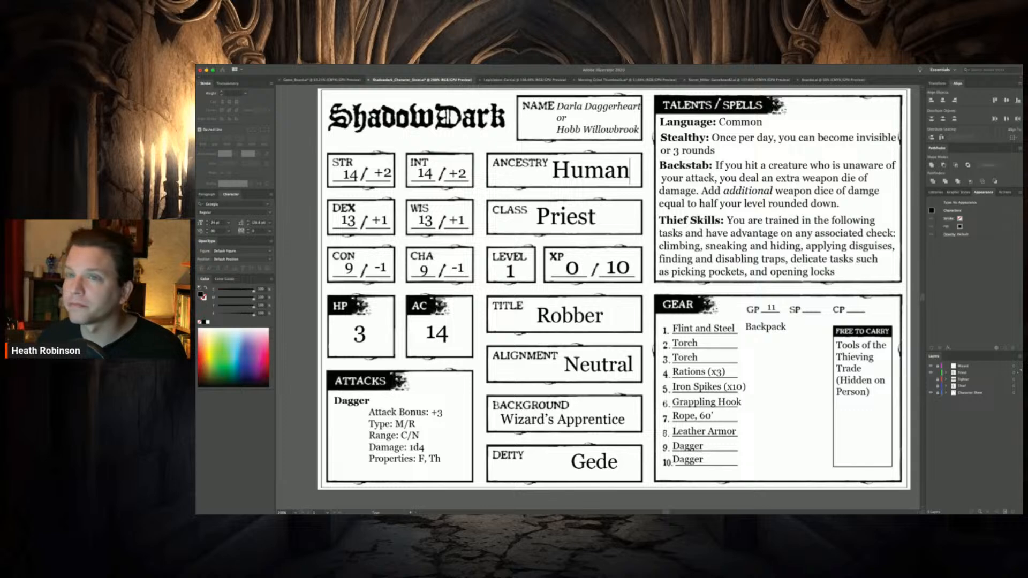
pyautogui.press('Escape')
# Delete the placeholder names from the NAME box on the Priest's sheet
pyautogui.click(557, 112)
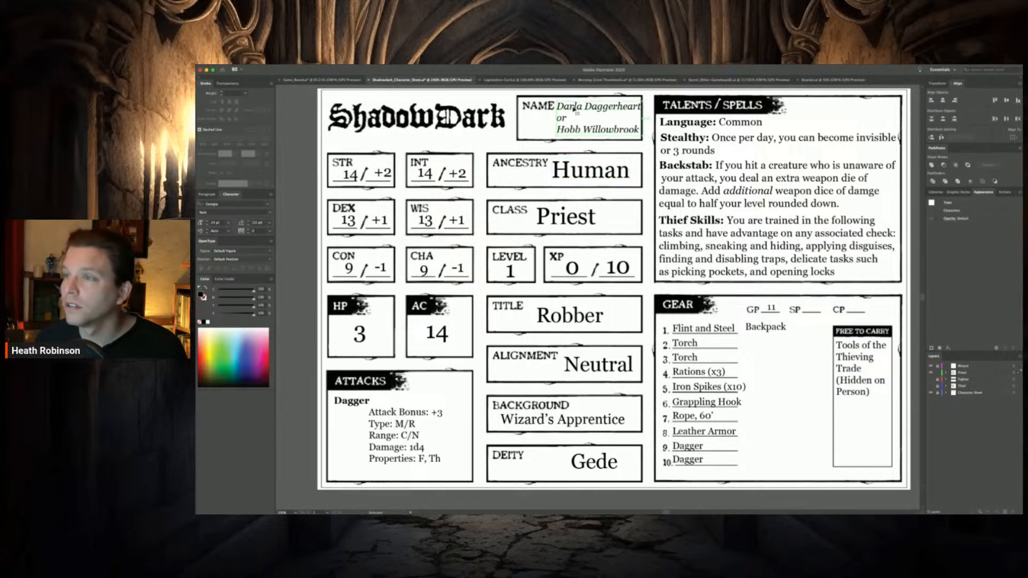
pyautogui.press('Delete')
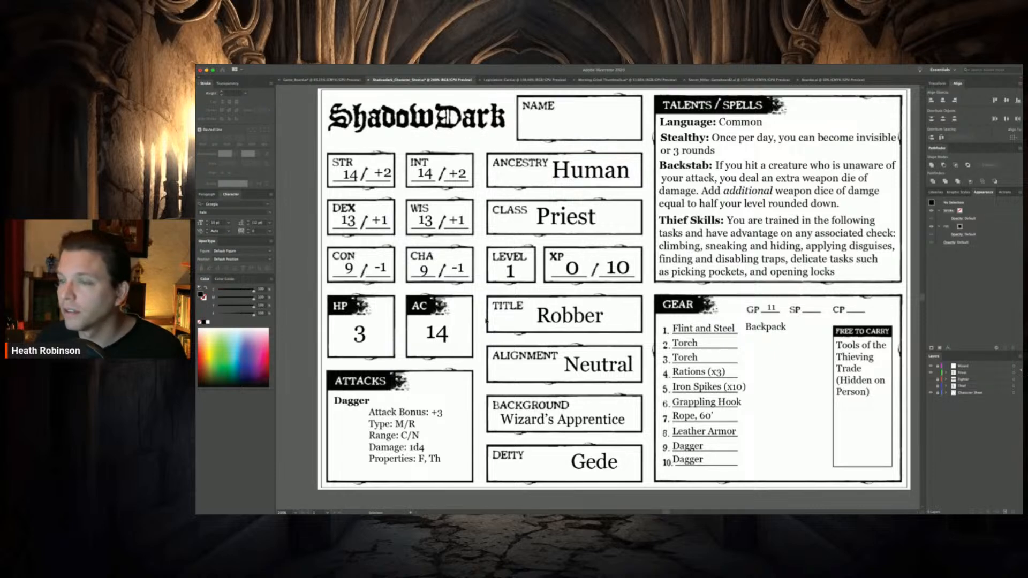
pyautogui.click(573, 323)
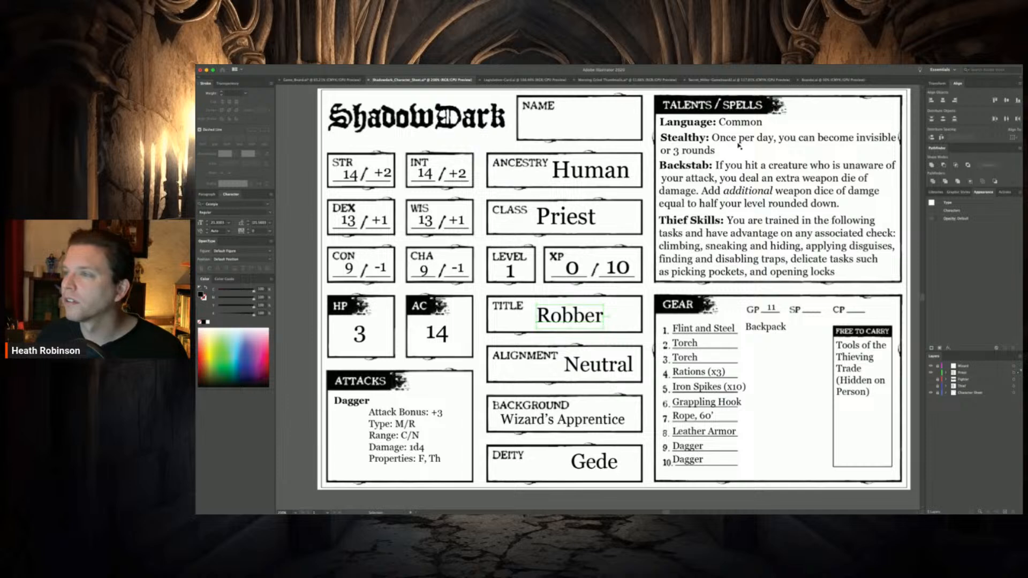
# Add "Diabolic" after "Common" in the Priest's Language line
pyautogui.click(708, 172)
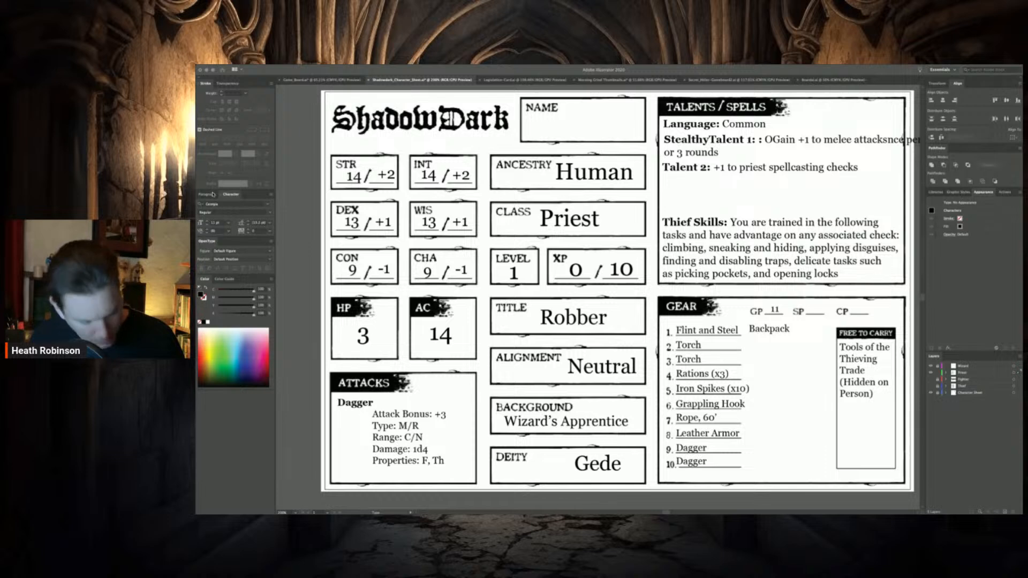
pyautogui.click(745, 125)
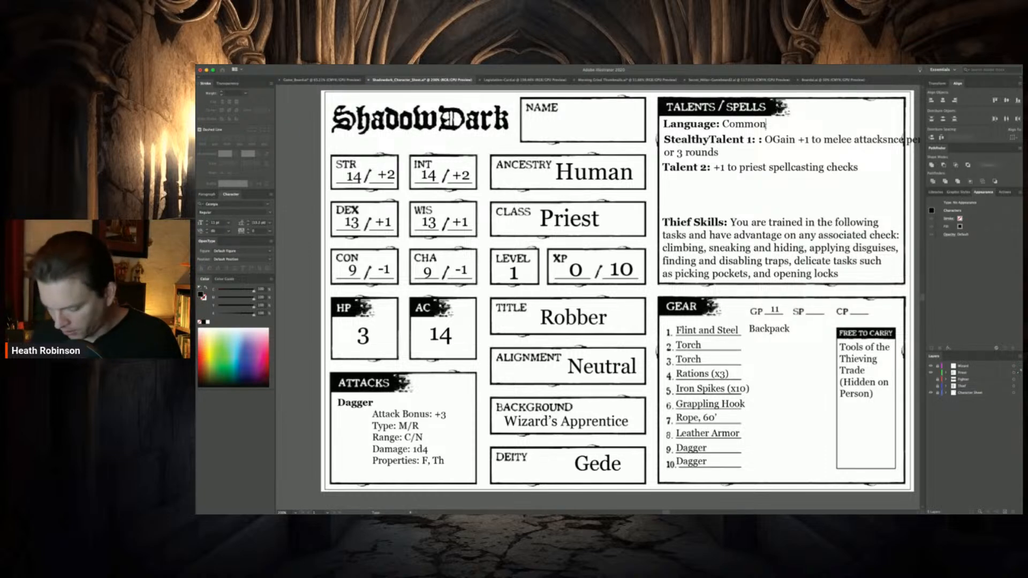
pyautogui.write('Diabolic')
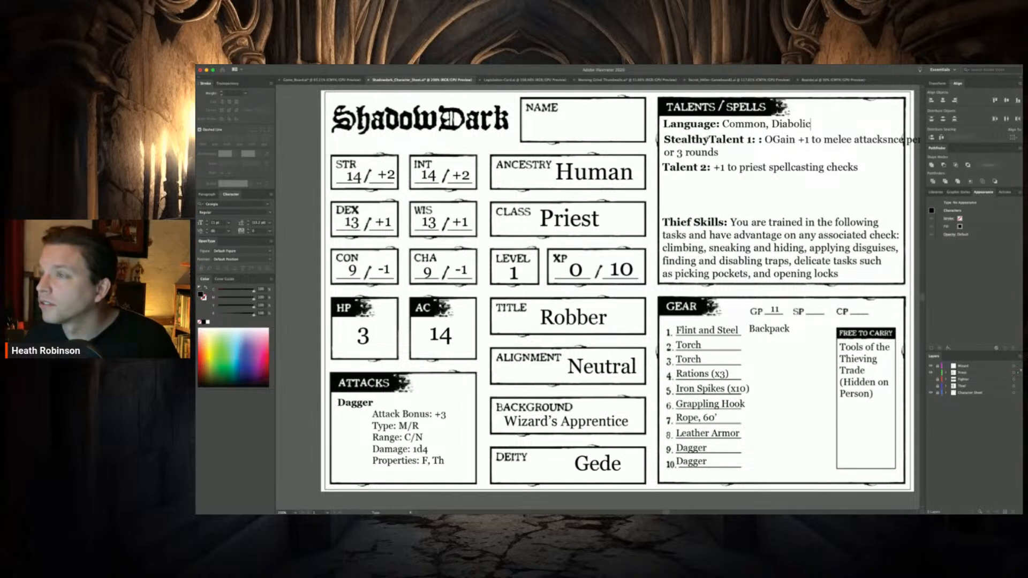
# Remove the leftover Stealthy label and stray characters so the line begins "Talent 1: Gain +1 to melee attacks"
pyautogui.moveTo(709, 139); pyautogui.dragTo(626, 135)
pyautogui.press('BackSpace')
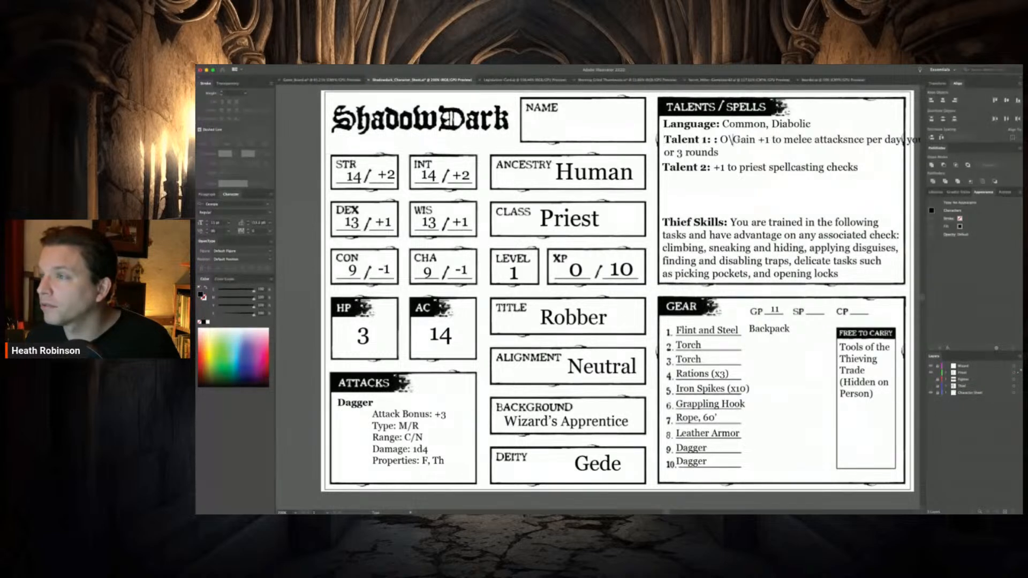
pyautogui.press('BackSpace')
pyautogui.press('BackSpace')
pyautogui.press('BackSpace')
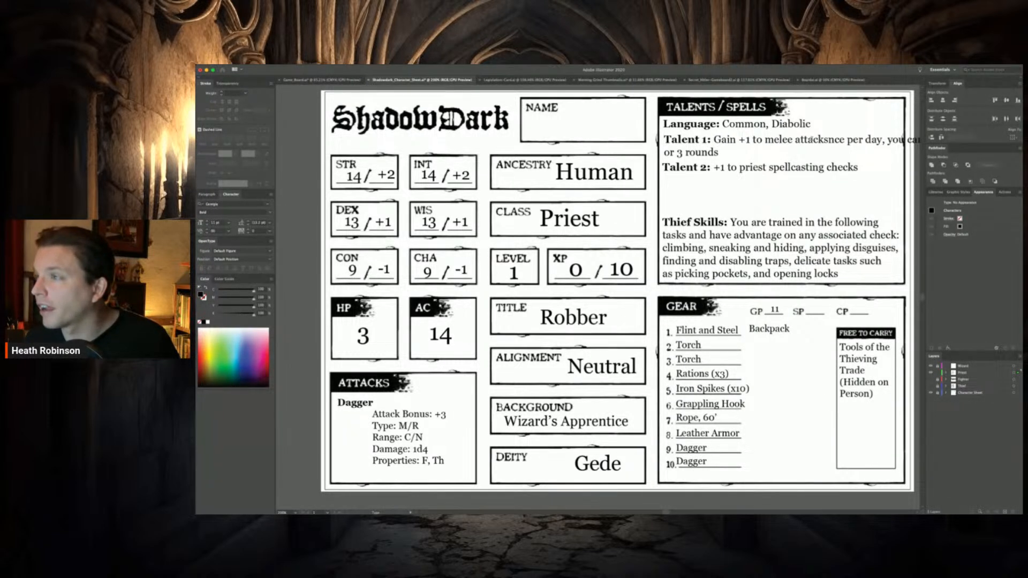
# Delete the leftover Stealthy wording after "melee attacks" in Talent 1 and move the Talent 2 line up directly beneath it
pyautogui.moveTo(828, 141); pyautogui.dragTo(829, 144)
pyautogui.press('BackSpace')
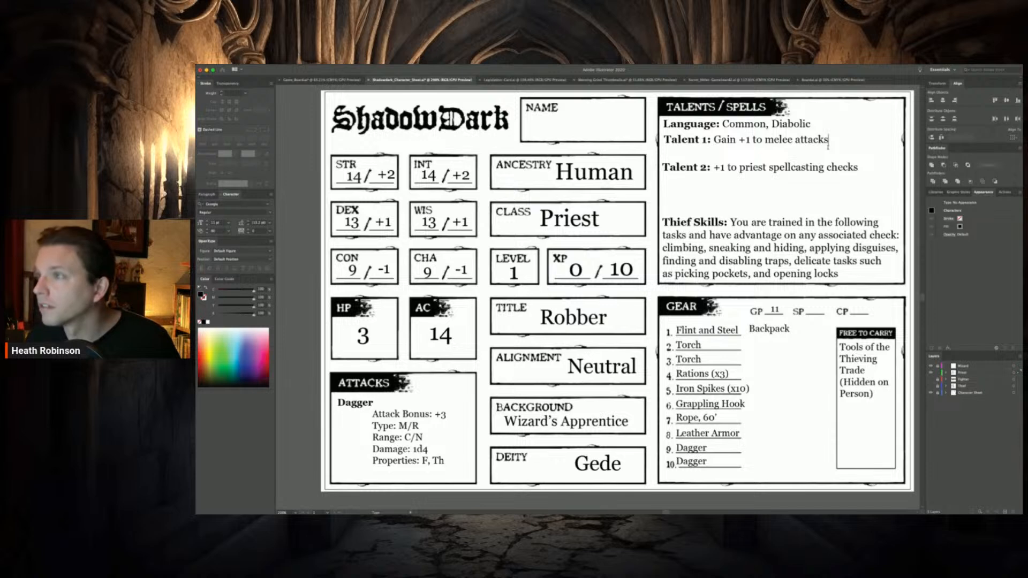
pyautogui.press('Escape')
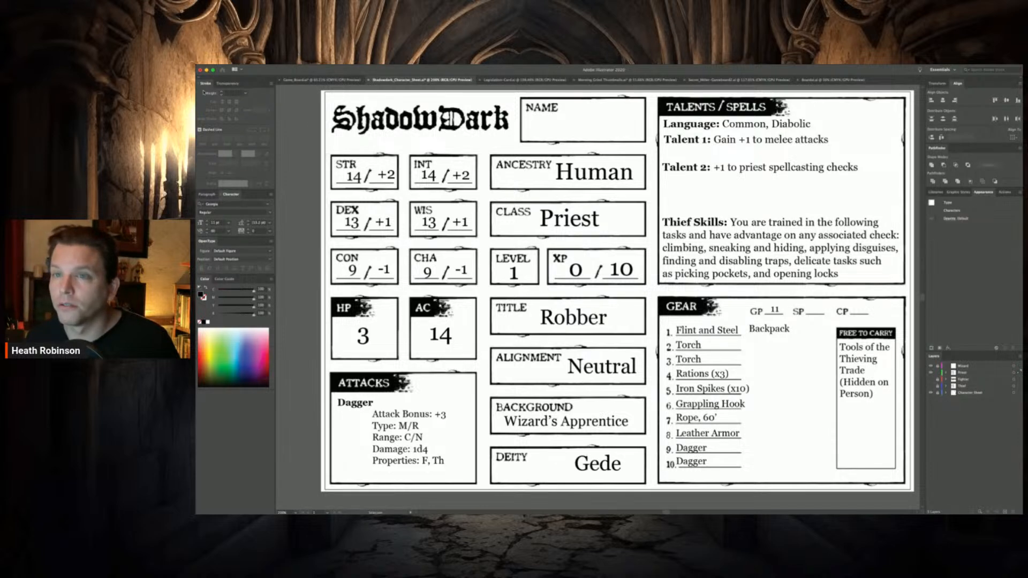
pyautogui.moveTo(676, 169); pyautogui.dragTo(680, 156)
pyautogui.hscroll(-1, 691, 187)
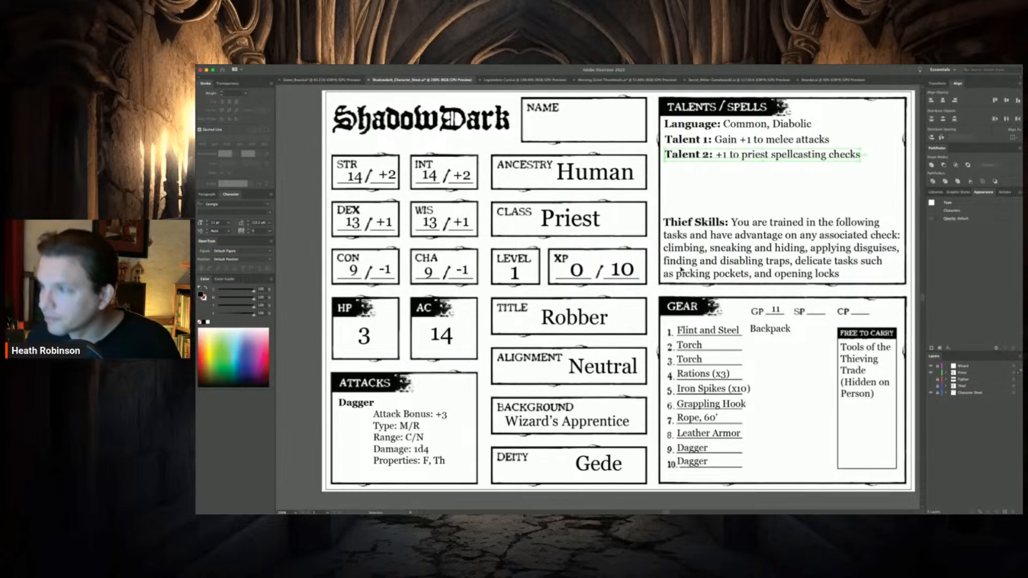
# Rename the Thief Skills heading to "Turn Undead" and move its text block up directly beneath Talent 2
pyautogui.doubleClick(719, 221)
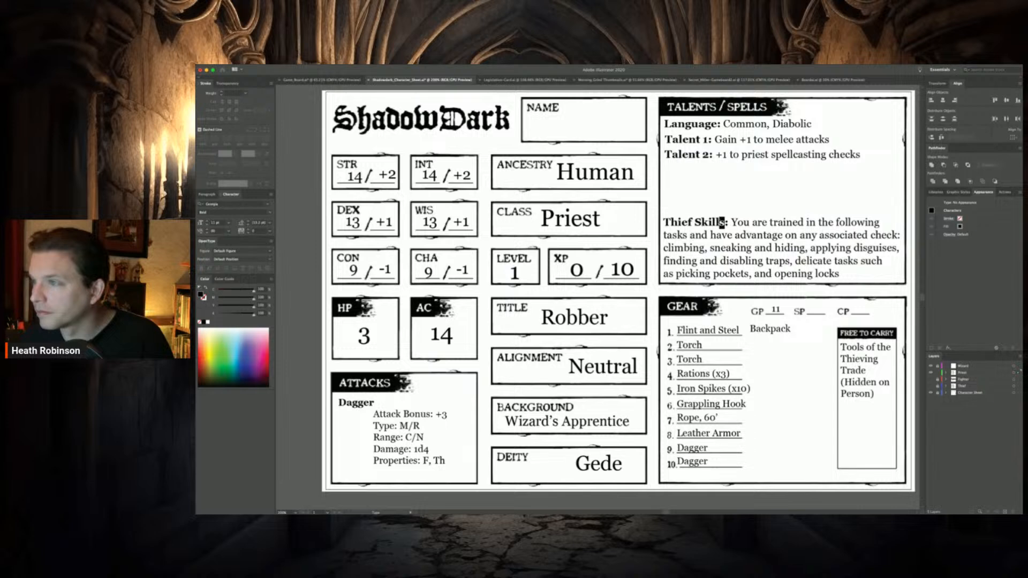
pyautogui.moveTo(721, 222); pyautogui.dragTo(663, 221)
pyautogui.write('Turn Undead')
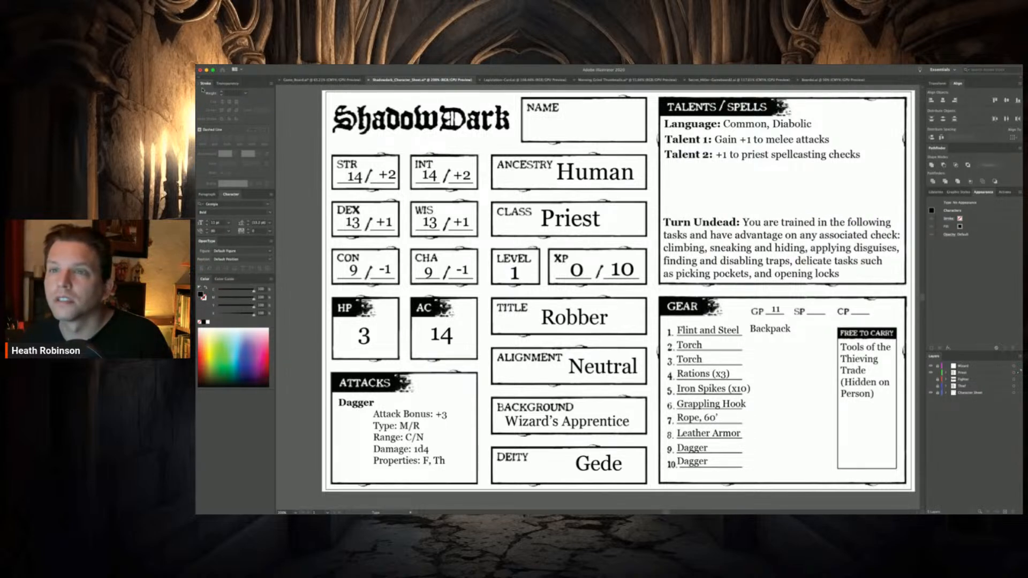
pyautogui.press('Escape')
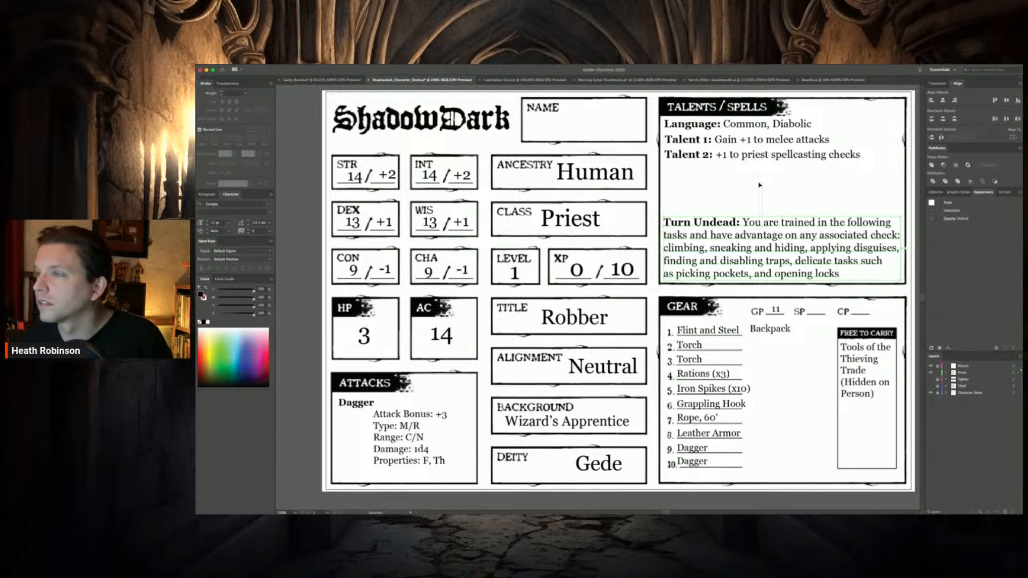
pyautogui.moveTo(755, 227); pyautogui.dragTo(752, 171)
pyautogui.press('Down')
pyautogui.press('Down')
# Replace the thief description after Turn Undead with "You know the turn undead spell."
pyautogui.doubleClick(750, 169)
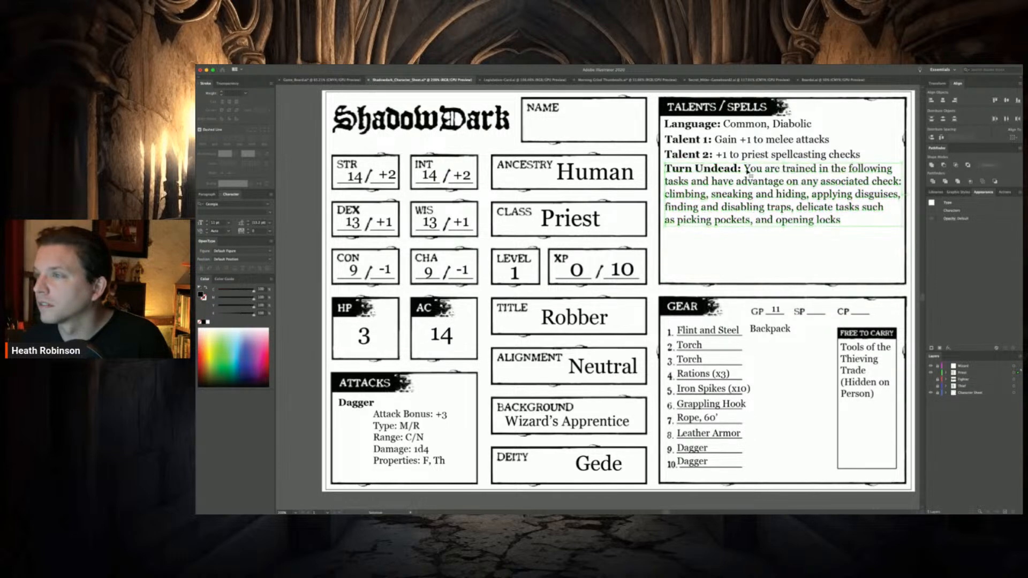
pyautogui.moveTo(764, 169); pyautogui.dragTo(843, 249)
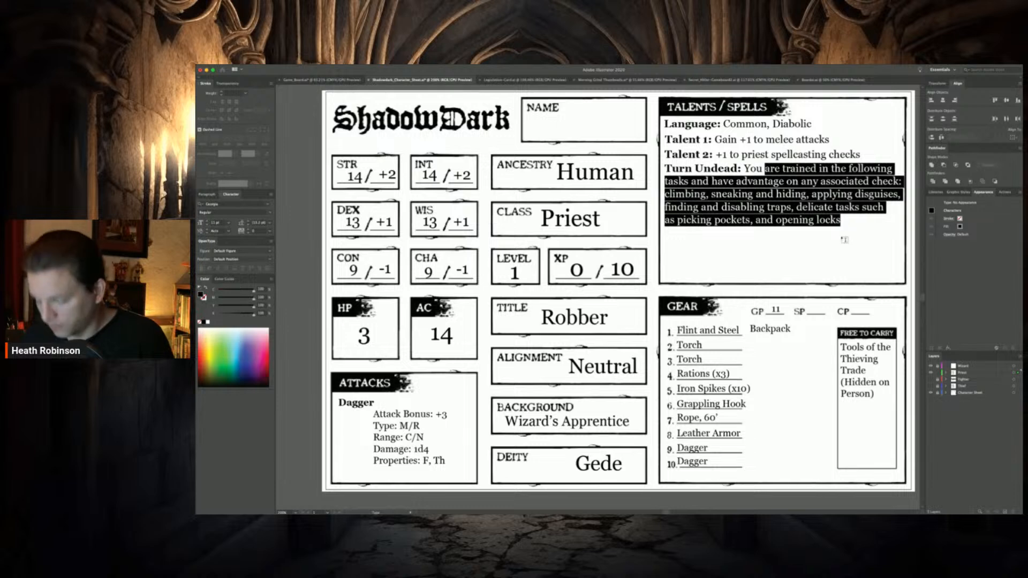
pyautogui.write('know the')
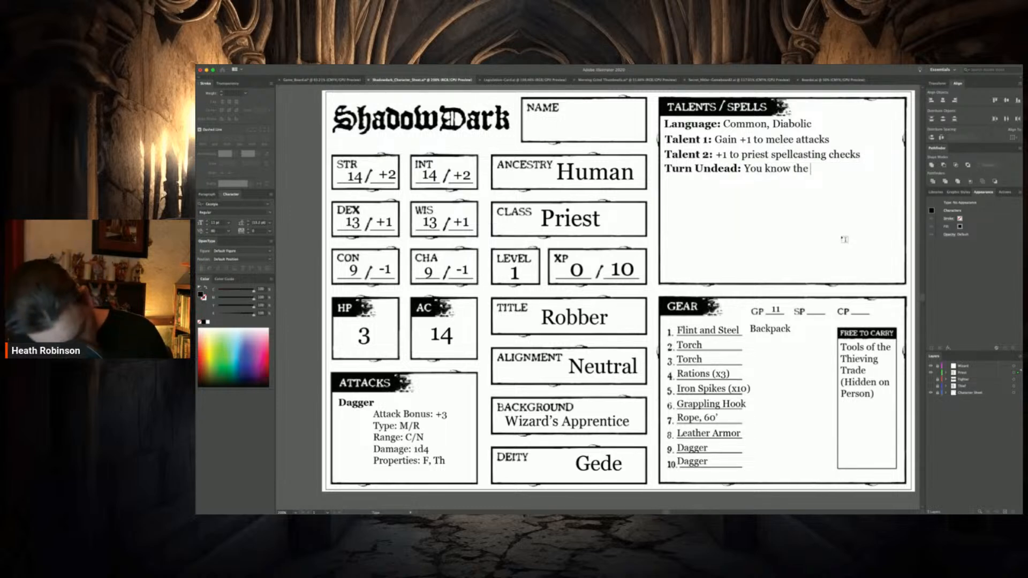
pyautogui.write(' tuen')
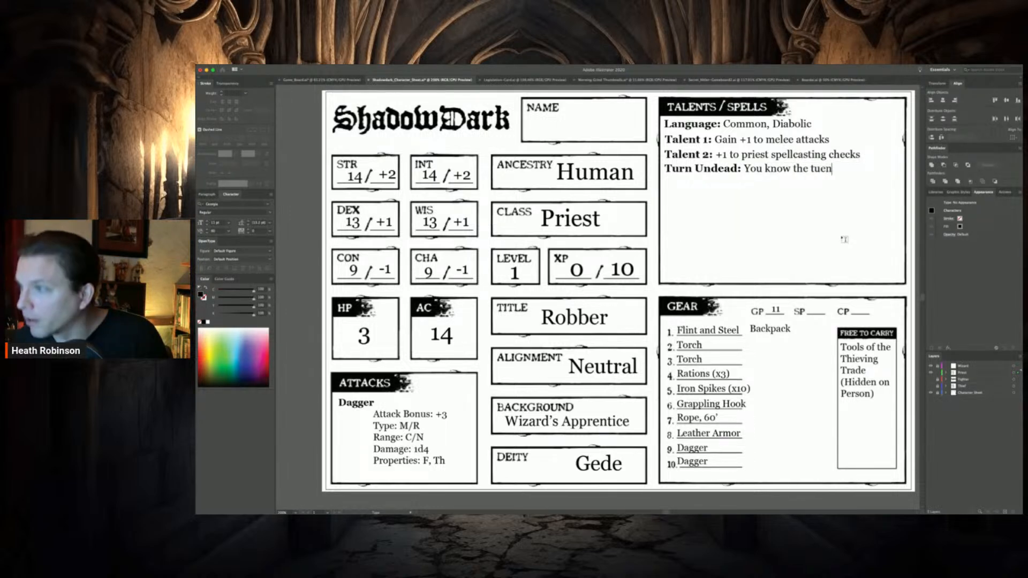
pyautogui.write(' undead s')
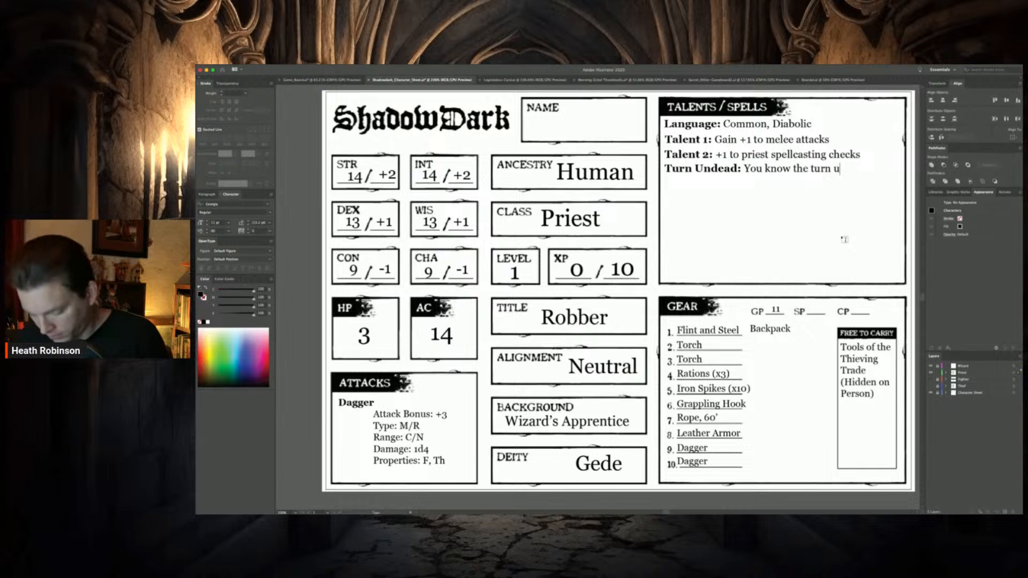
pyautogui.write('pell.')
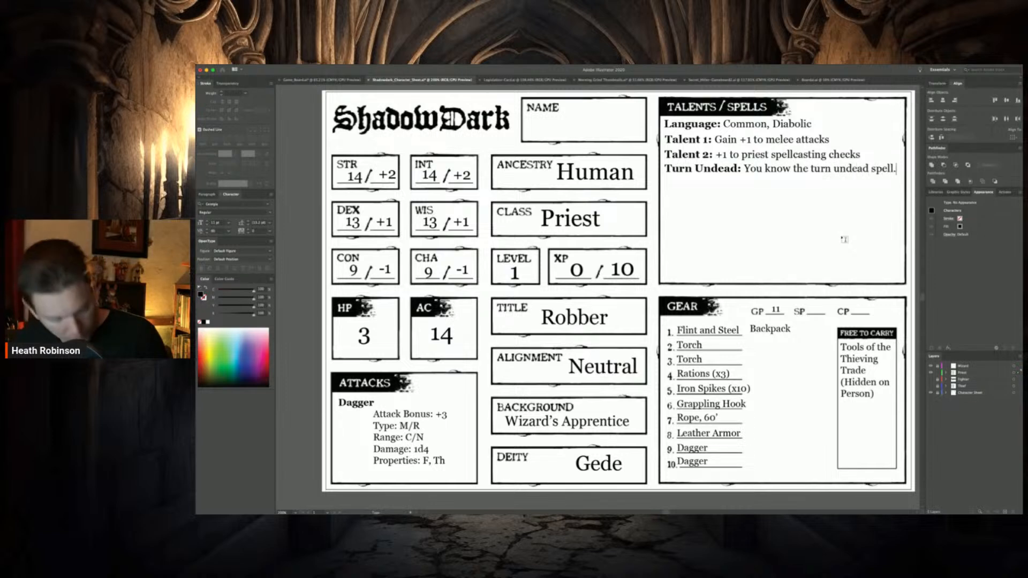
pyautogui.write('IT do')
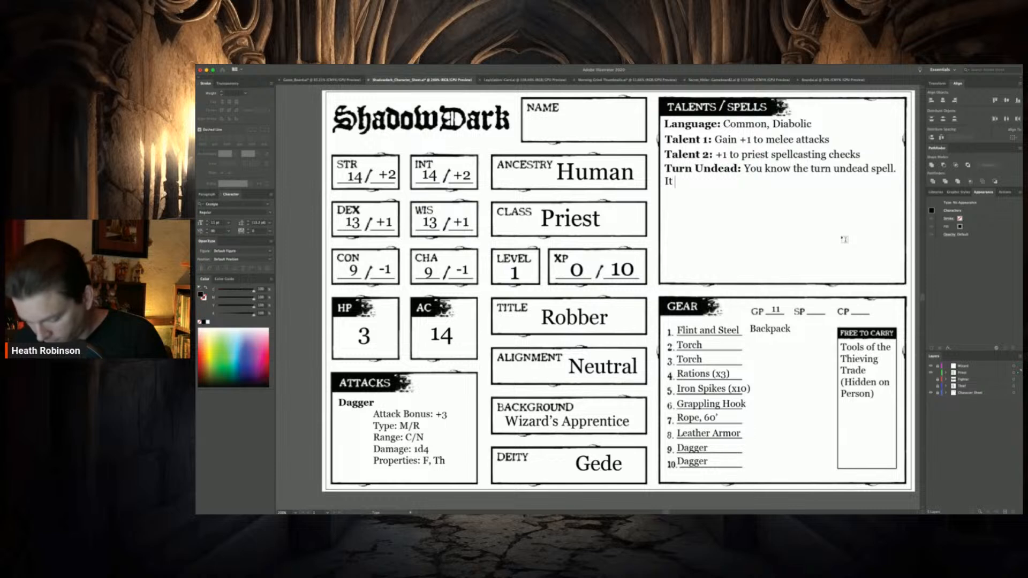
pyautogui.write(' doesn;t coun')
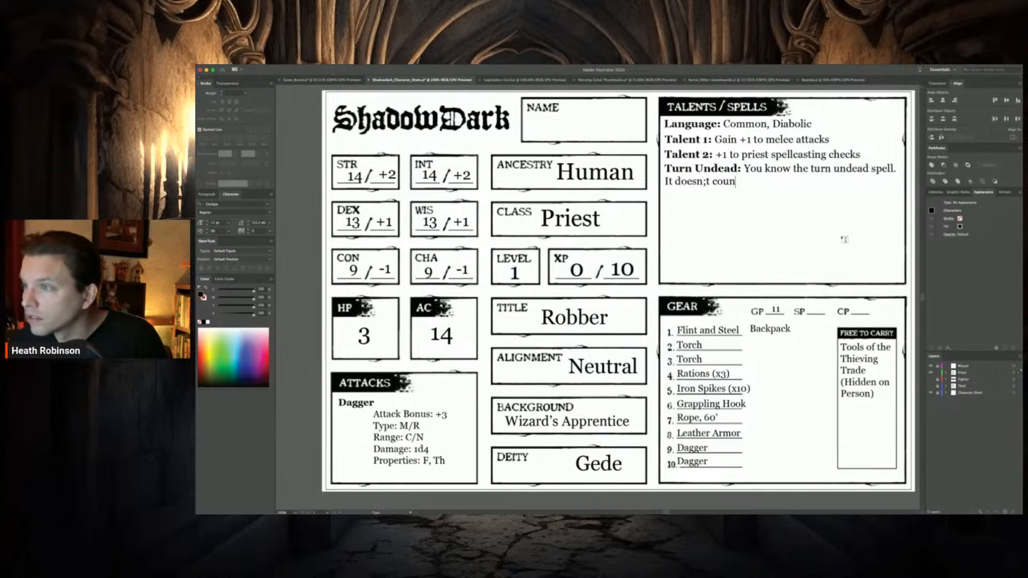
# Add the sentence "It doesn't count toward your number of known spells." to the Turn Undead description
pyautogui.press('BackSpace')
pyautogui.press('BackSpace')
pyautogui.press('BackSpace')
pyautogui.press('BackSpace')
pyautogui.write('t cou')
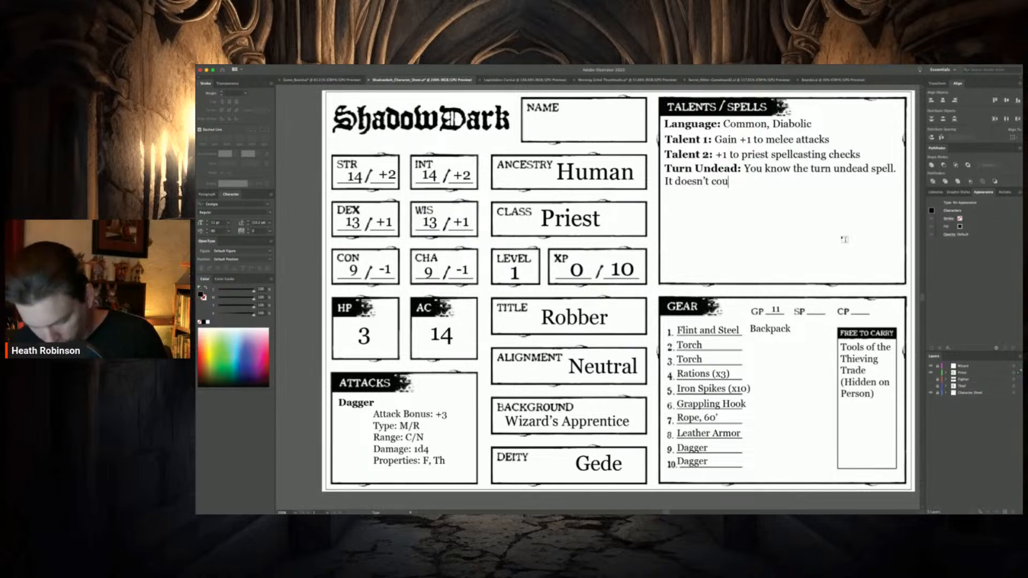
pyautogui.write('nt towa')
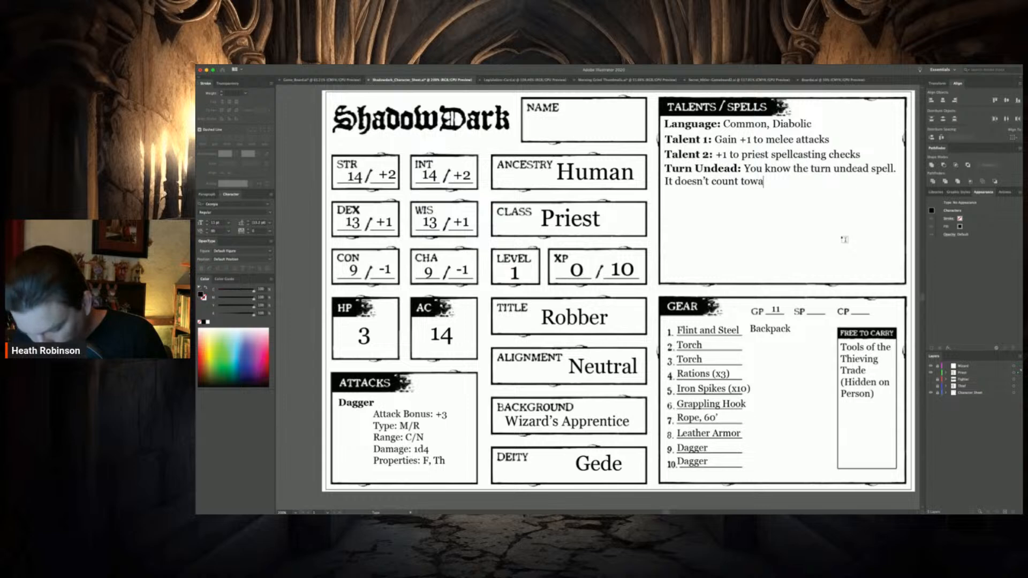
pyautogui.write('rd your number of')
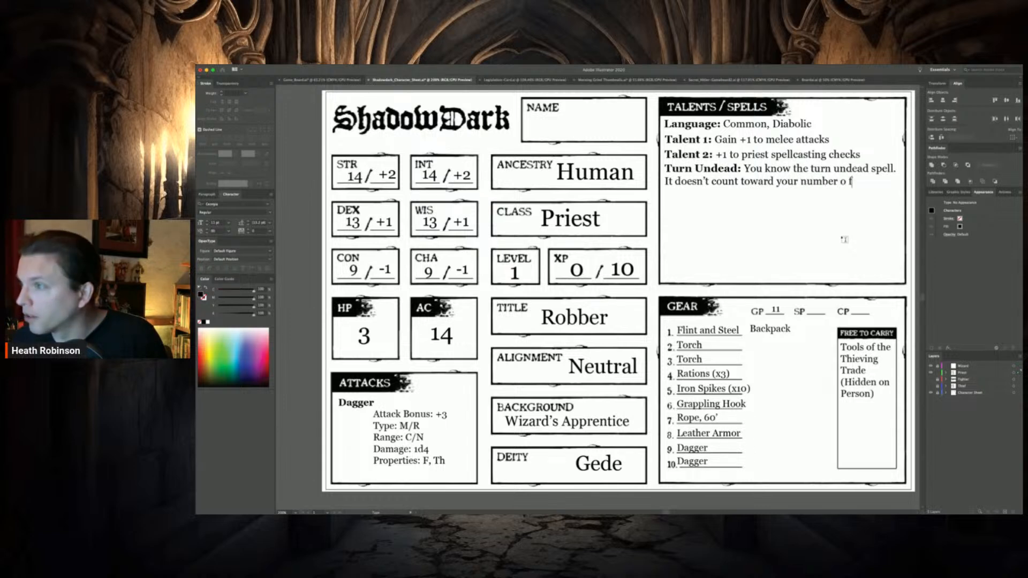
pyautogui.write(' known spel')
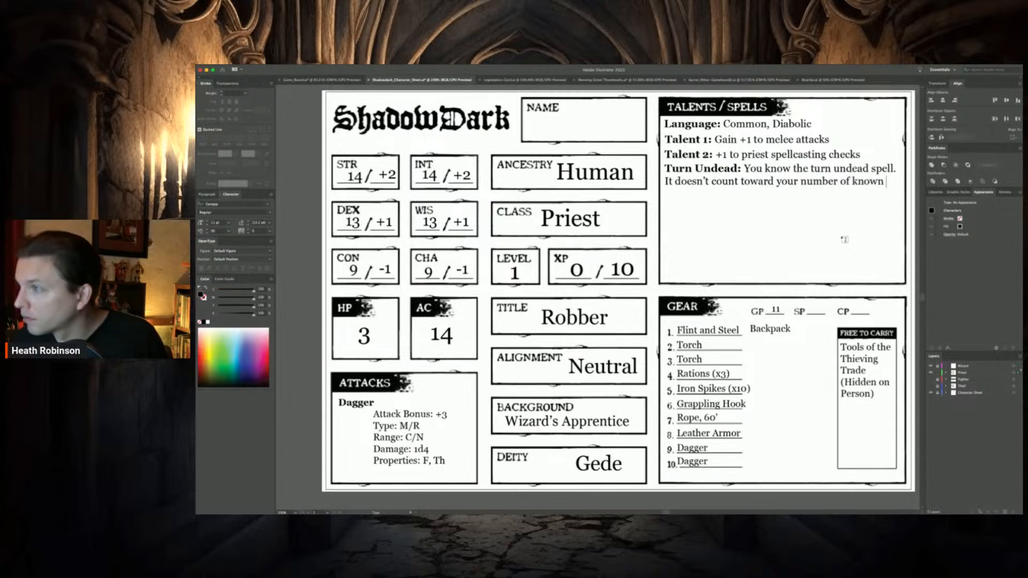
pyautogui.press('BackSpace')
pyautogui.press('BackSpace')
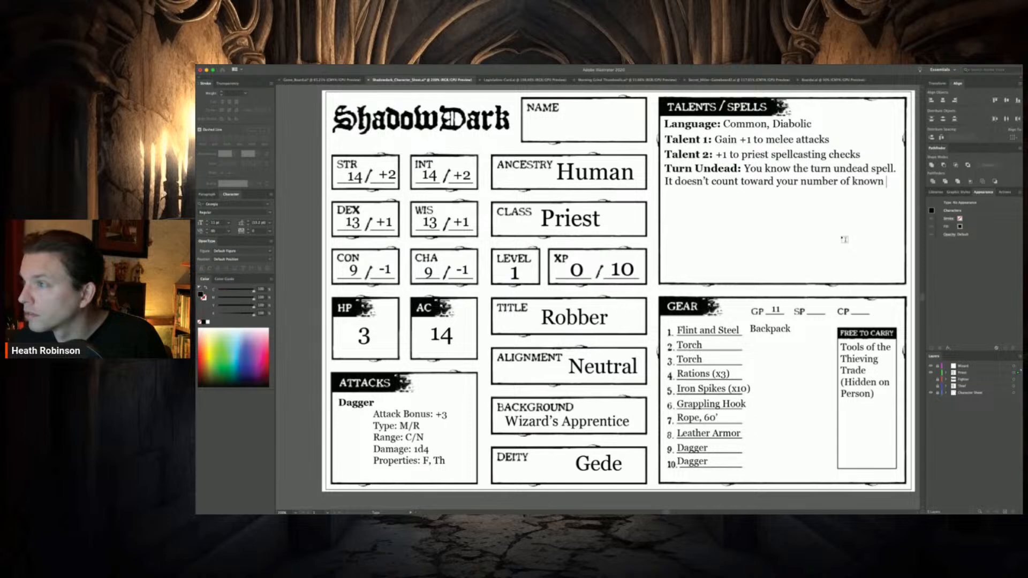
pyautogui.write('s')
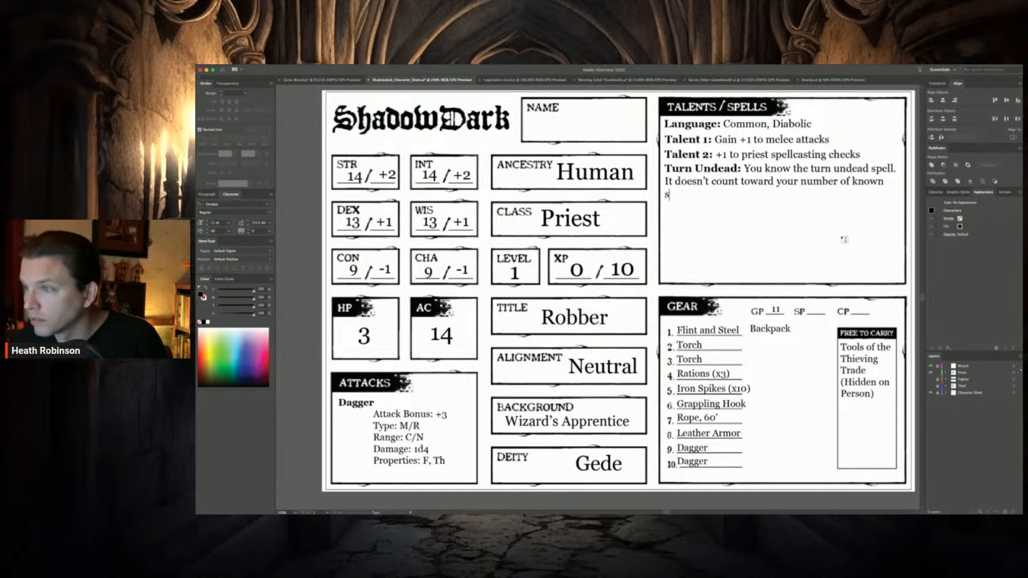
pyautogui.write('pelllls.')
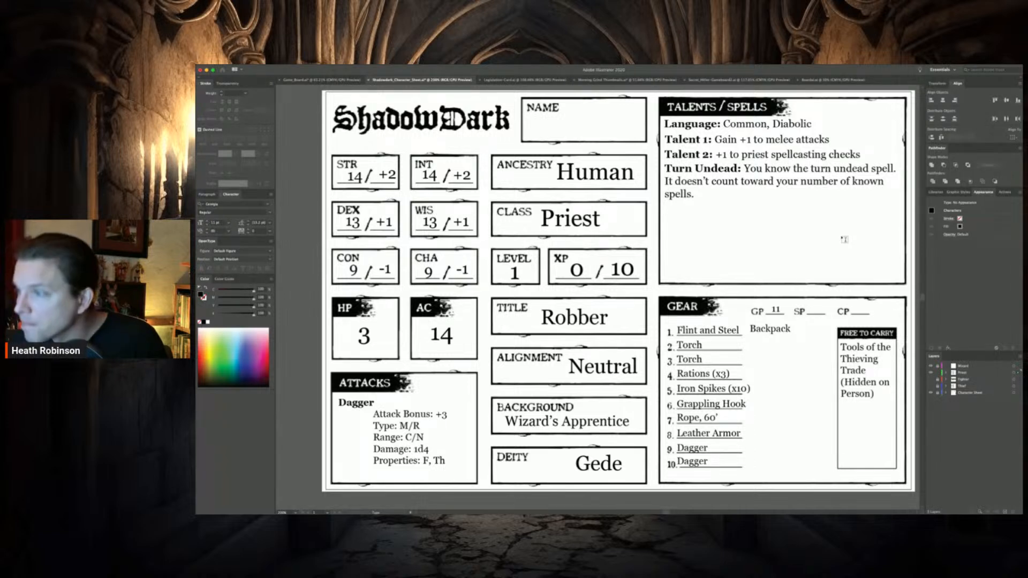
# Replace the thieving tools text under Free to Carry with "Holy Symbol" and nudge it to fit inside the box
pyautogui.click(860, 368)
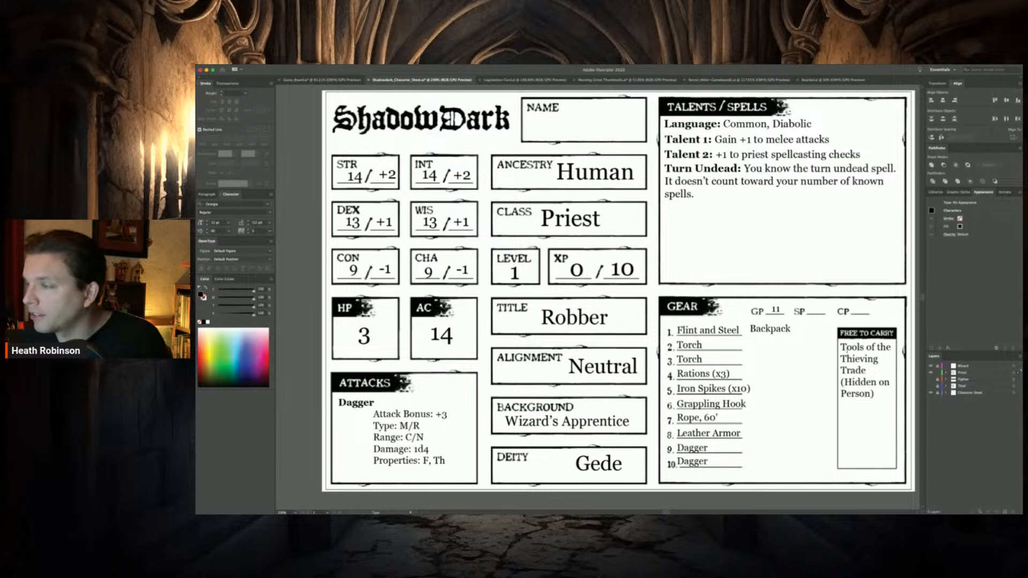
pyautogui.moveTo(841, 347); pyautogui.dragTo(876, 394)
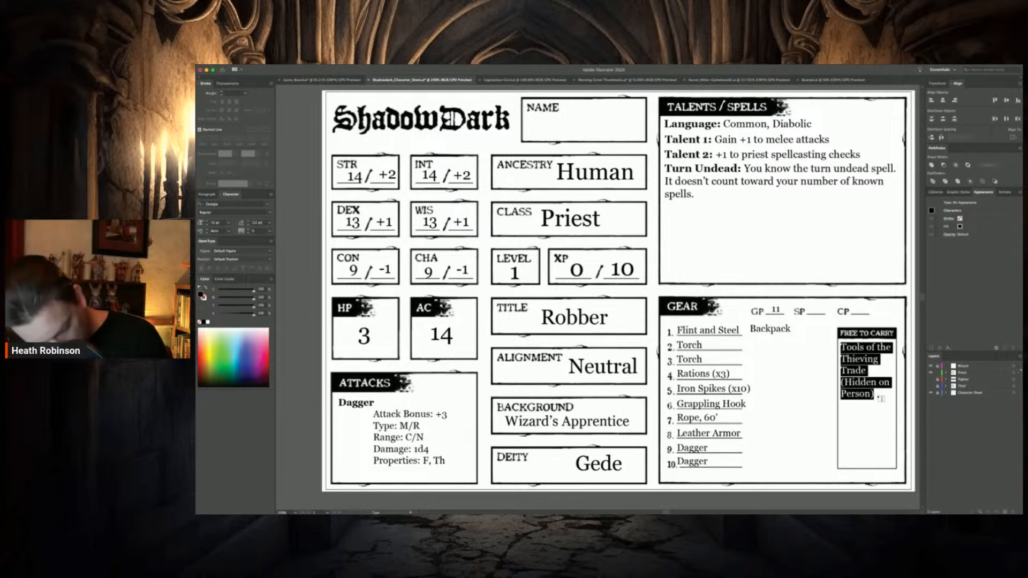
pyautogui.write('Holy S')
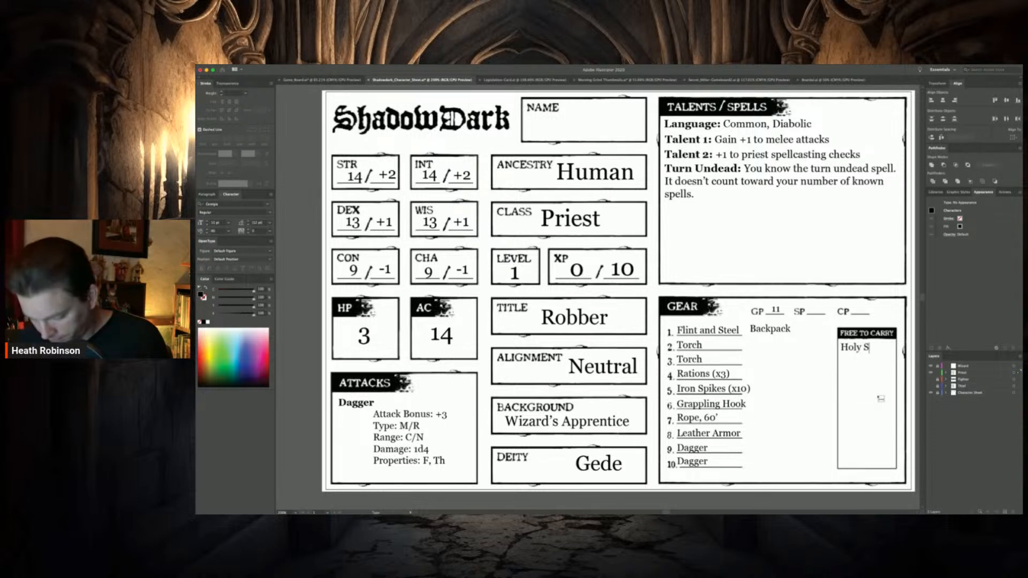
pyautogui.write('ymbol')
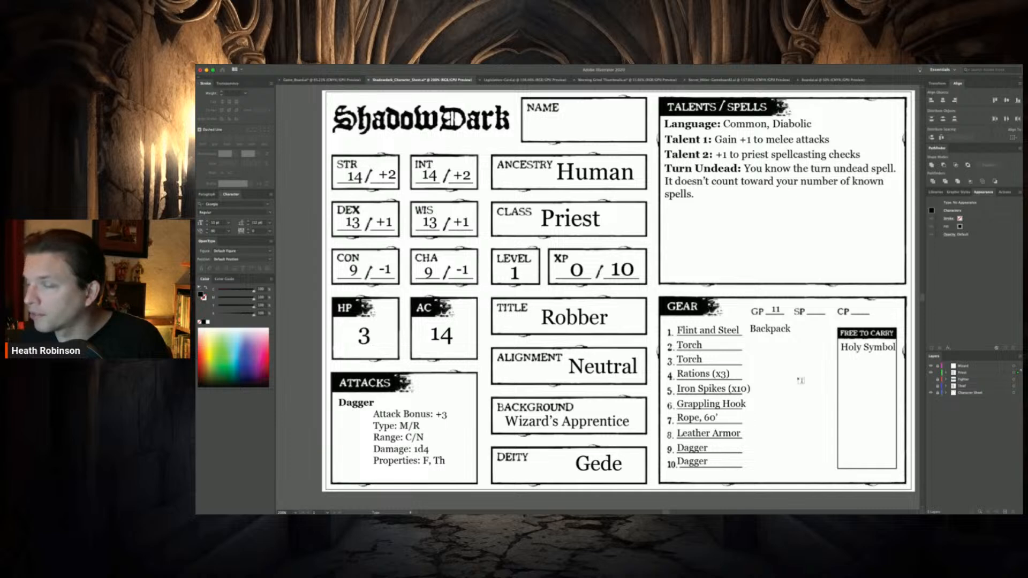
pyautogui.press('Escape')
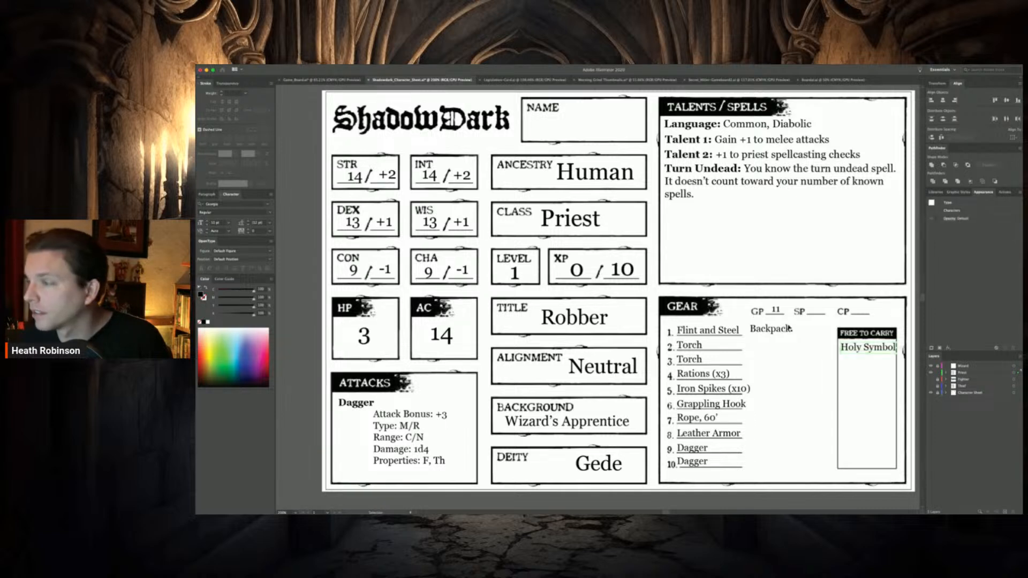
pyautogui.moveTo(850, 352); pyautogui.dragTo(848, 351)
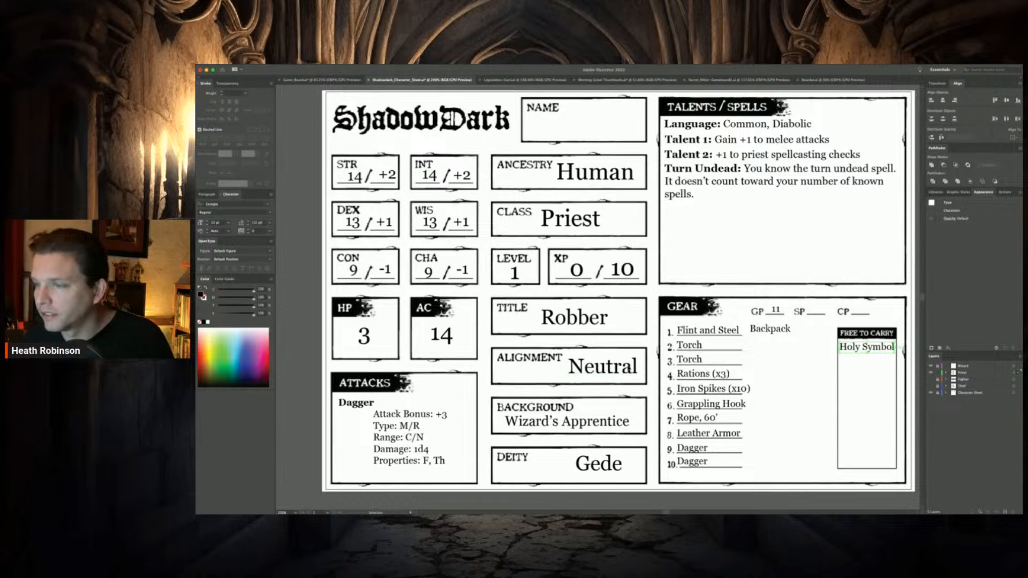
# Replace the Alignment text with "Lawful"
pyautogui.moveTo(636, 371); pyautogui.dragTo(588, 367)
pyautogui.press('super+z')
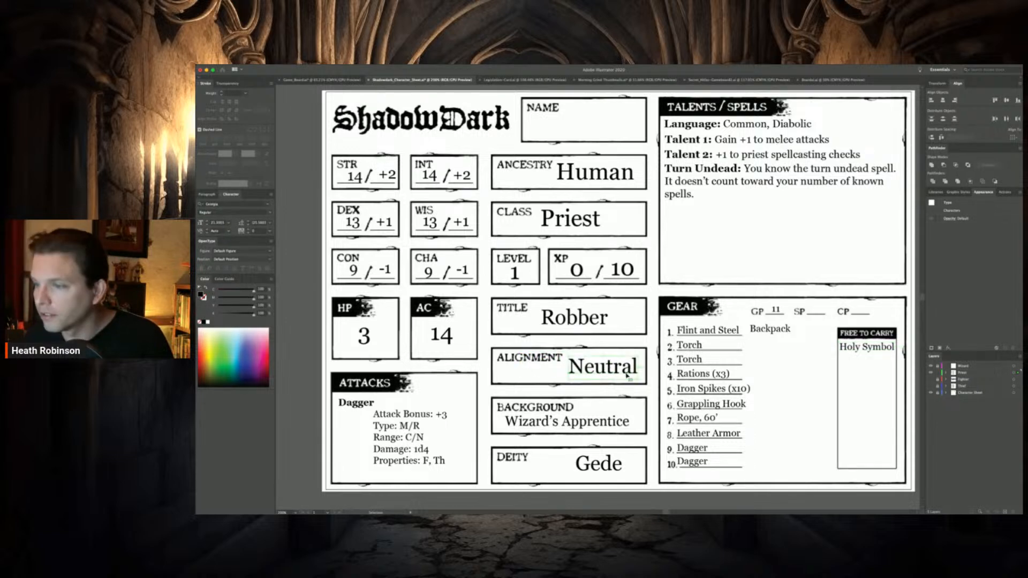
pyautogui.doubleClick(627, 374)
pyautogui.press('super+a')
pyautogui.write('Lawful')
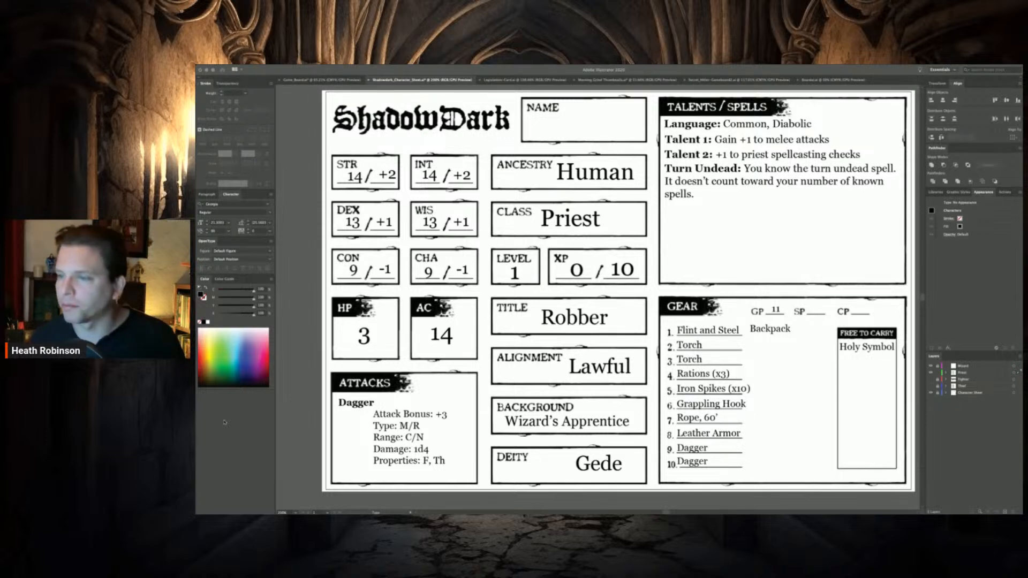
# Replace the Deity text with "St. Terragnis" and move it to fit inside the Deity box
pyautogui.click(602, 462)
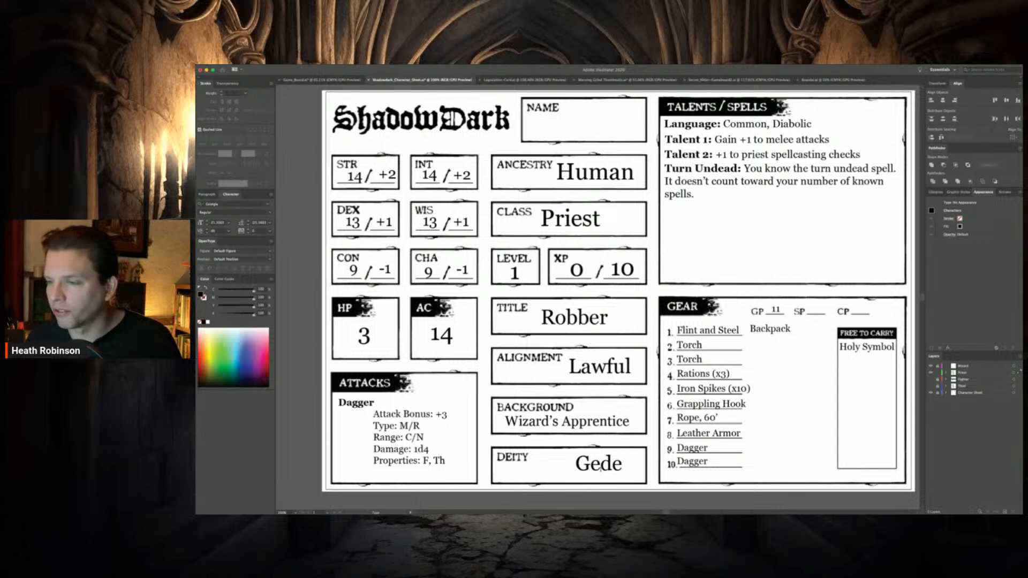
pyautogui.moveTo(614, 465); pyautogui.dragTo(575, 465)
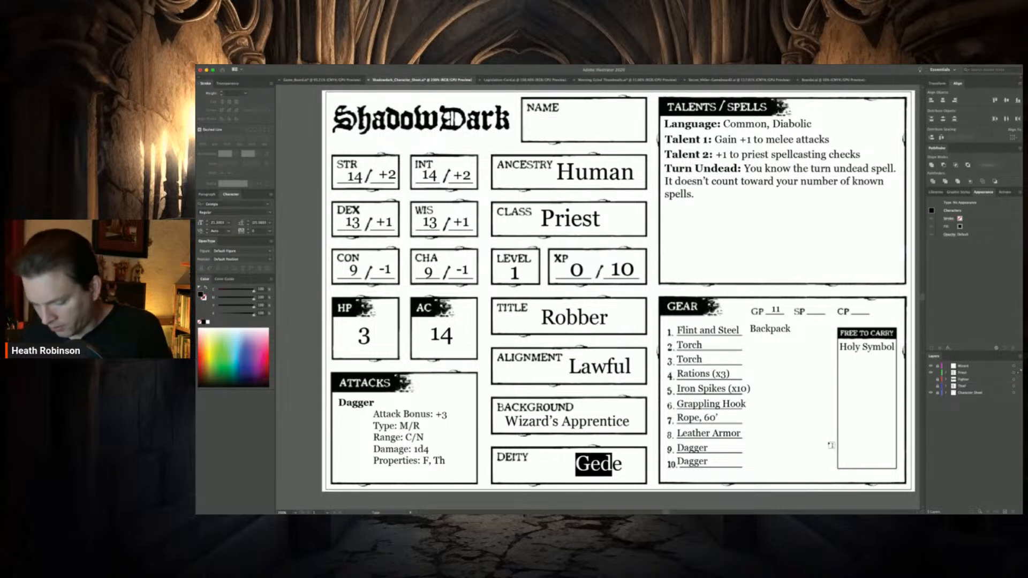
pyautogui.press('BackSpace')
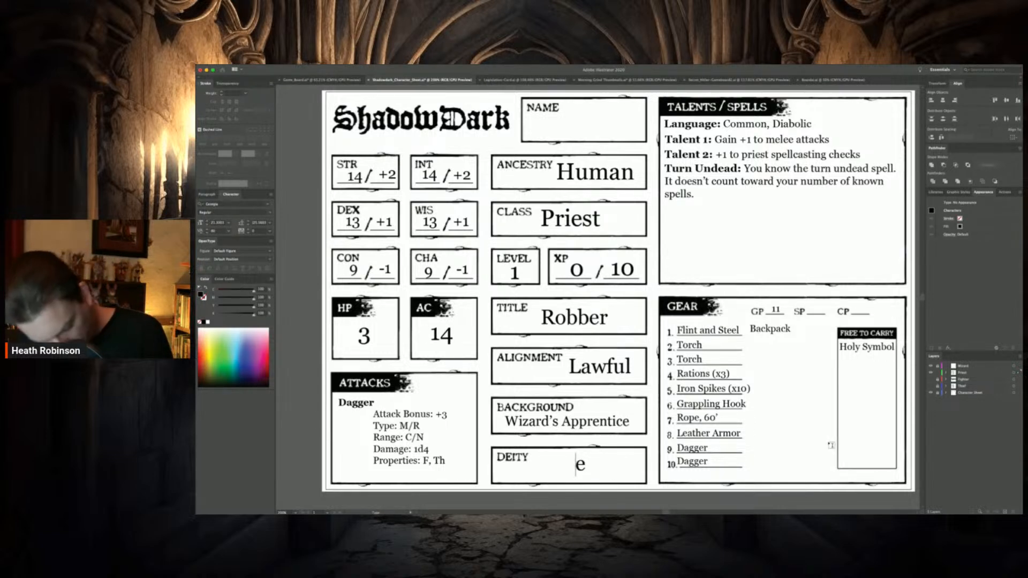
pyautogui.write('St. ')
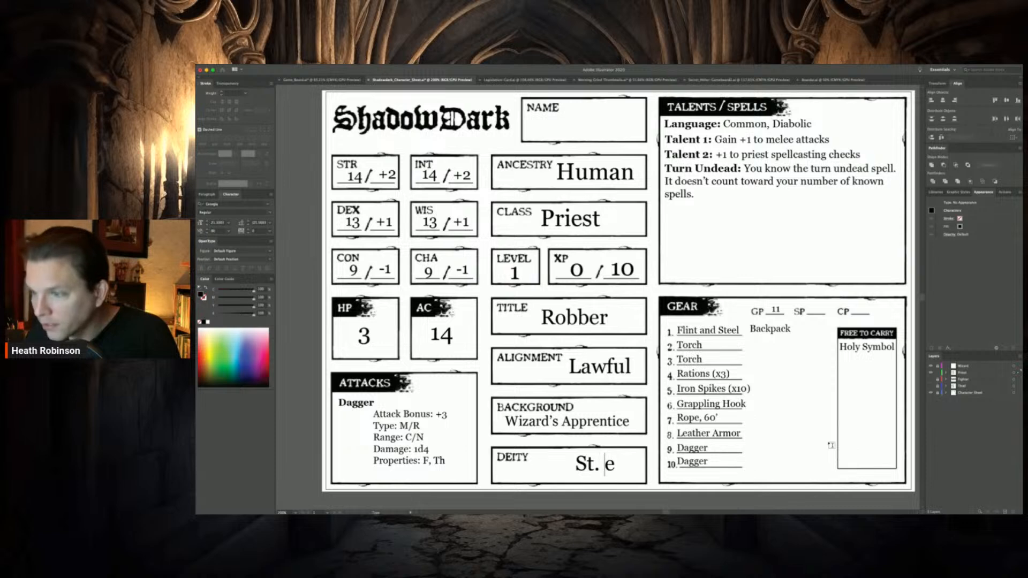
pyautogui.write('Terrag')
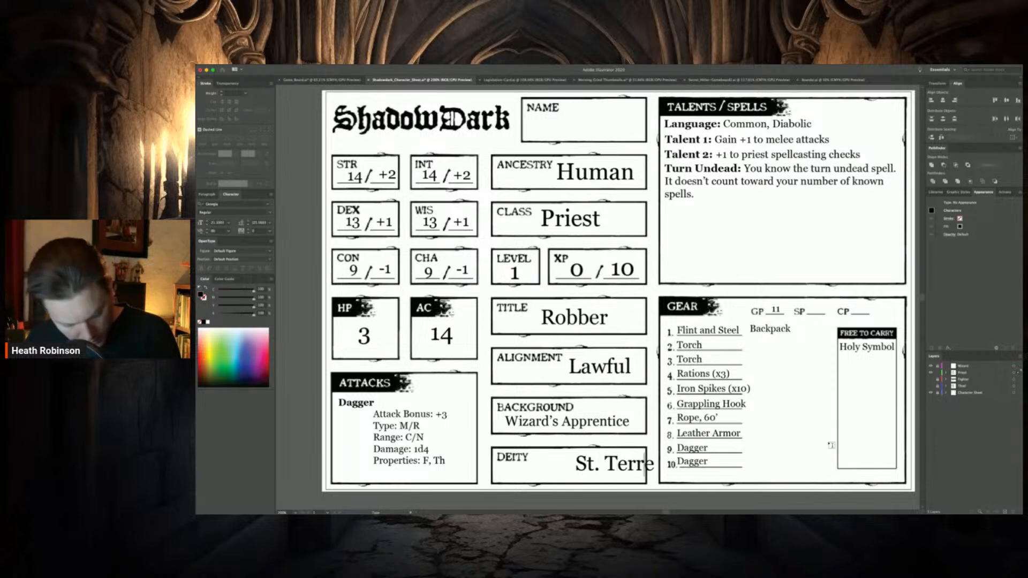
pyautogui.write('nix')
pyautogui.press('Delete')
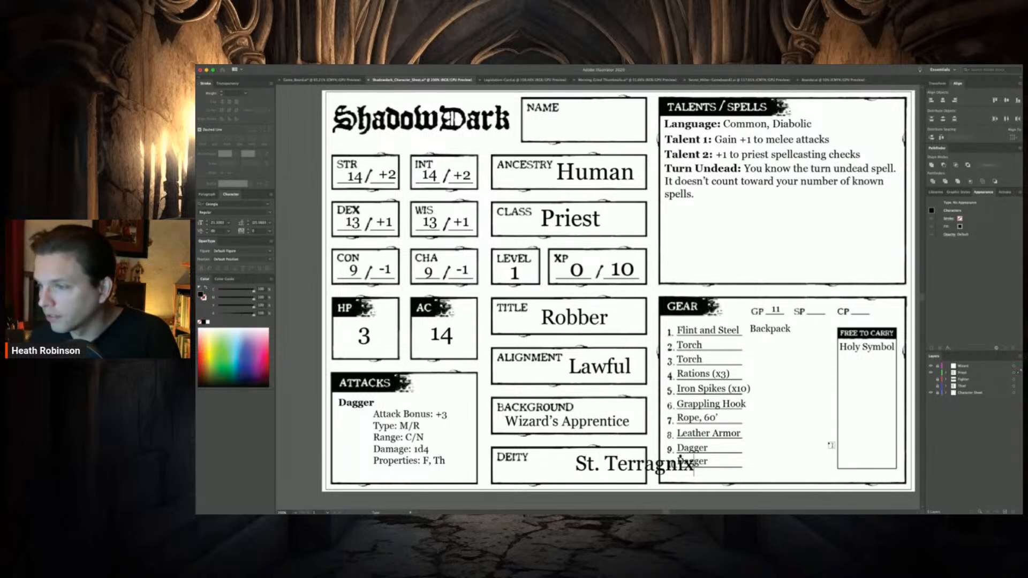
pyautogui.press('BackSpace')
pyautogui.write('s')
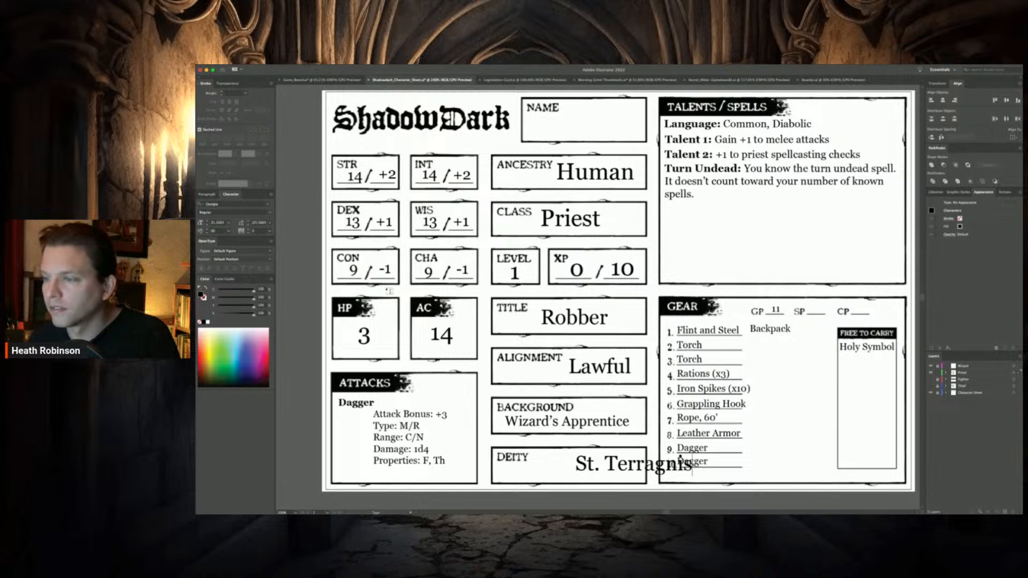
pyautogui.click(204, 93)
pyautogui.moveTo(652, 468); pyautogui.dragTo(603, 473)
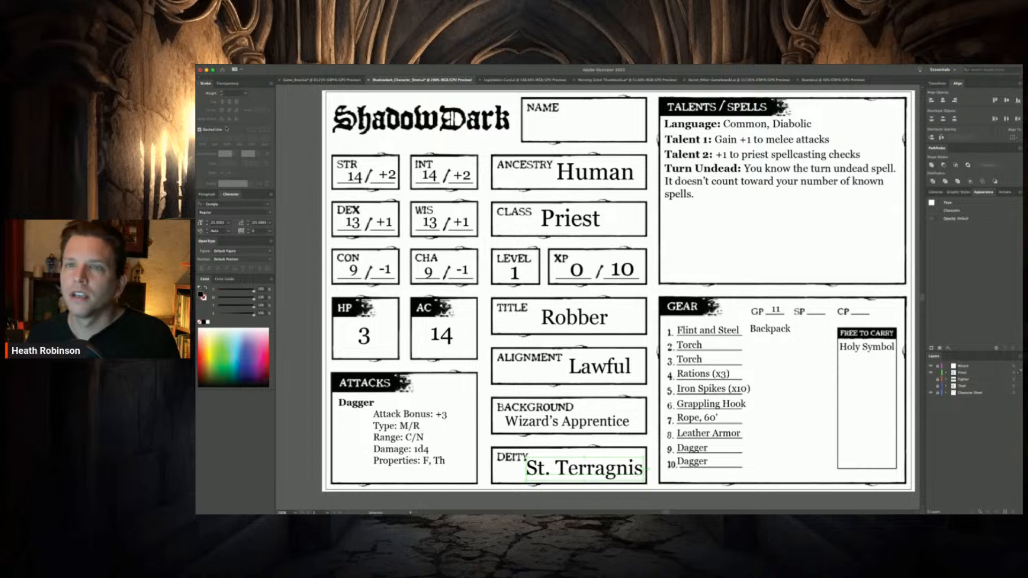
# Duplicate the Turn Undead text block and place the copy directly beneath the original in Talents/Spells
pyautogui.press('t')
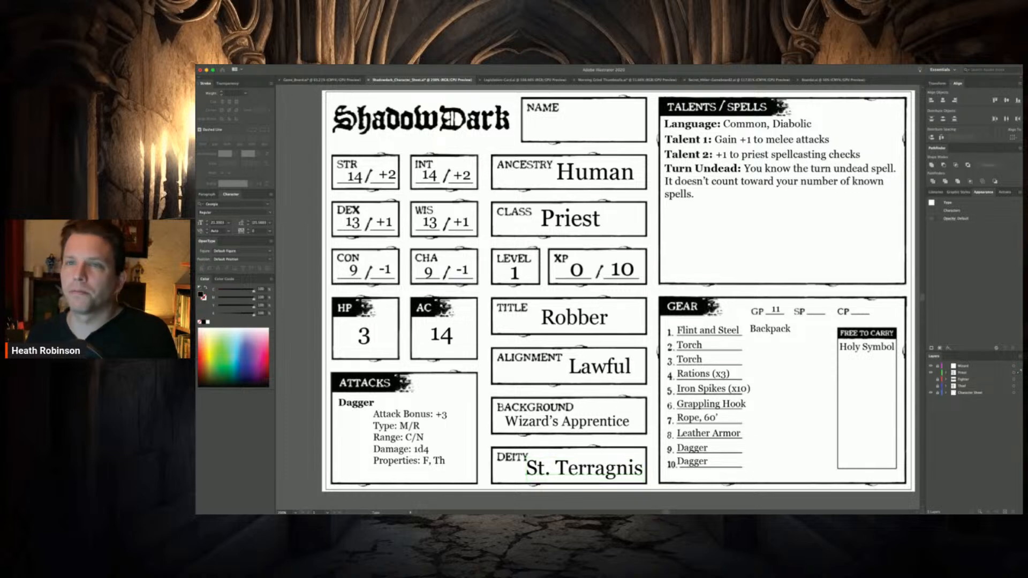
pyautogui.press('v')
pyautogui.click(769, 204)
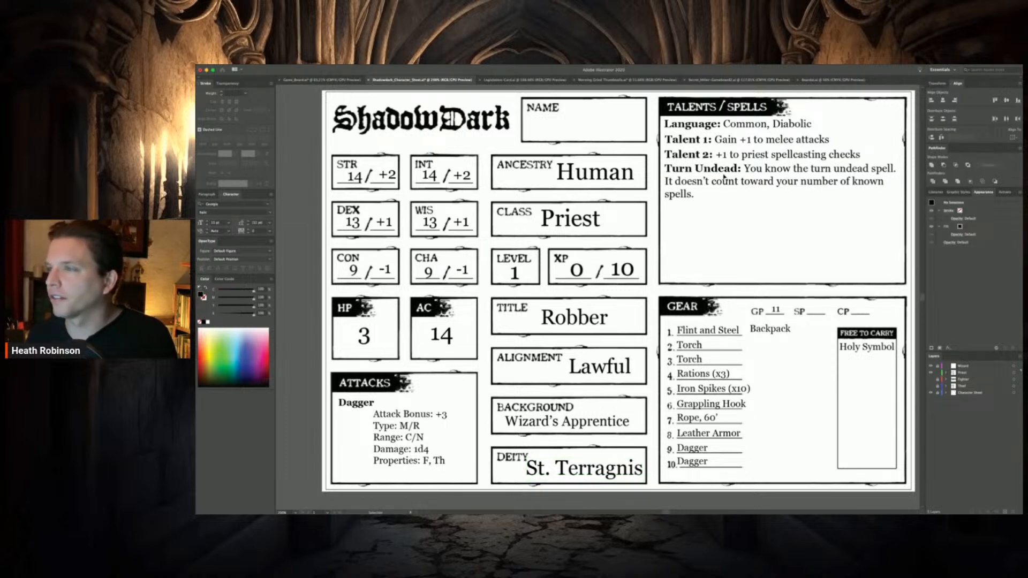
pyautogui.click(724, 178)
pyautogui.hotkey('ctrl', 'c')
pyautogui.hotkey('ctrl', 'v')
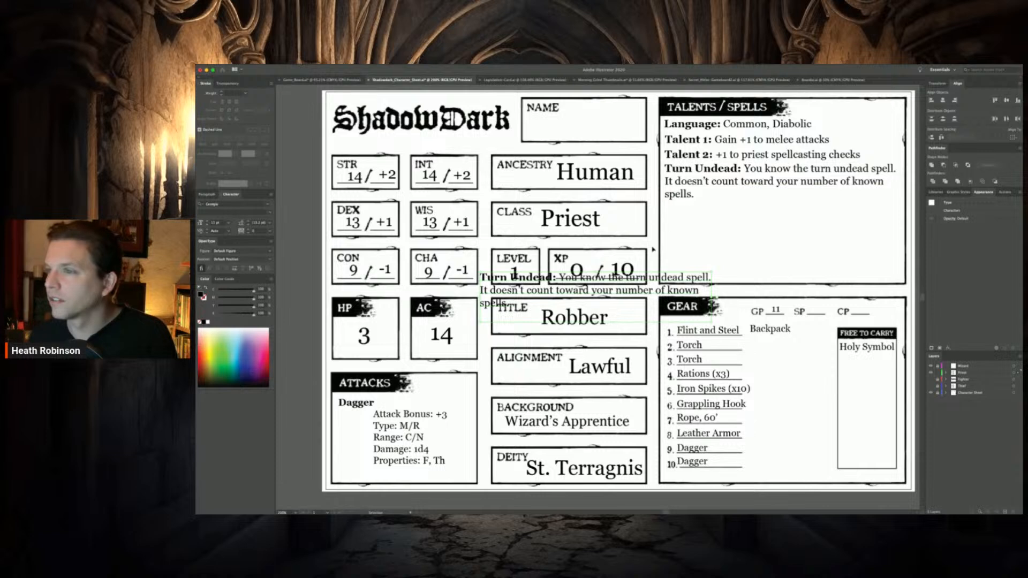
pyautogui.moveTo(596, 278); pyautogui.dragTo(785, 210)
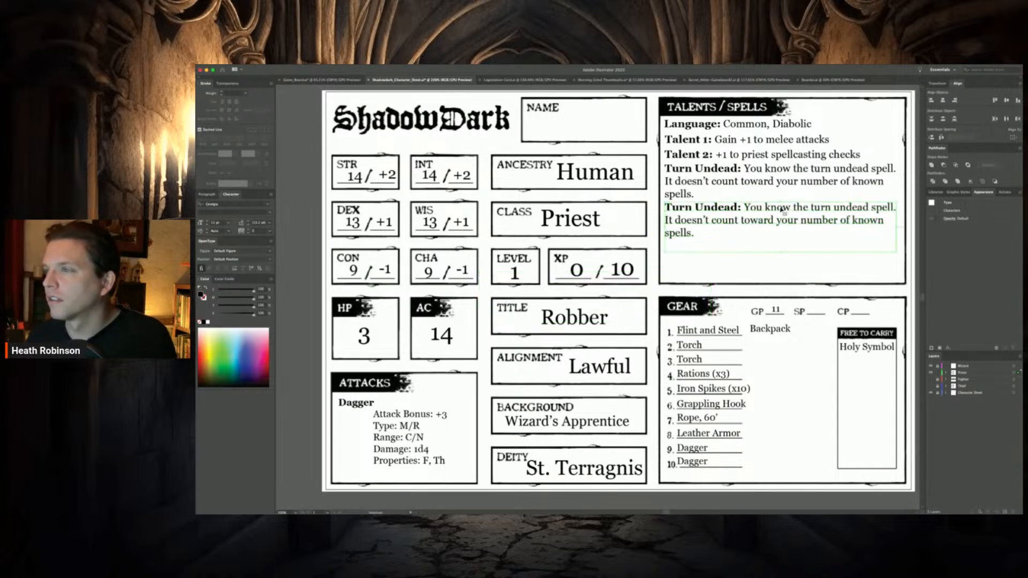
# Rename the heading of the lower Turn Undead copy to "Spells Known"
pyautogui.doubleClick(738, 210)
pyautogui.moveTo(738, 208); pyautogui.dragTo(663, 207)
pyautogui.write('Spells')
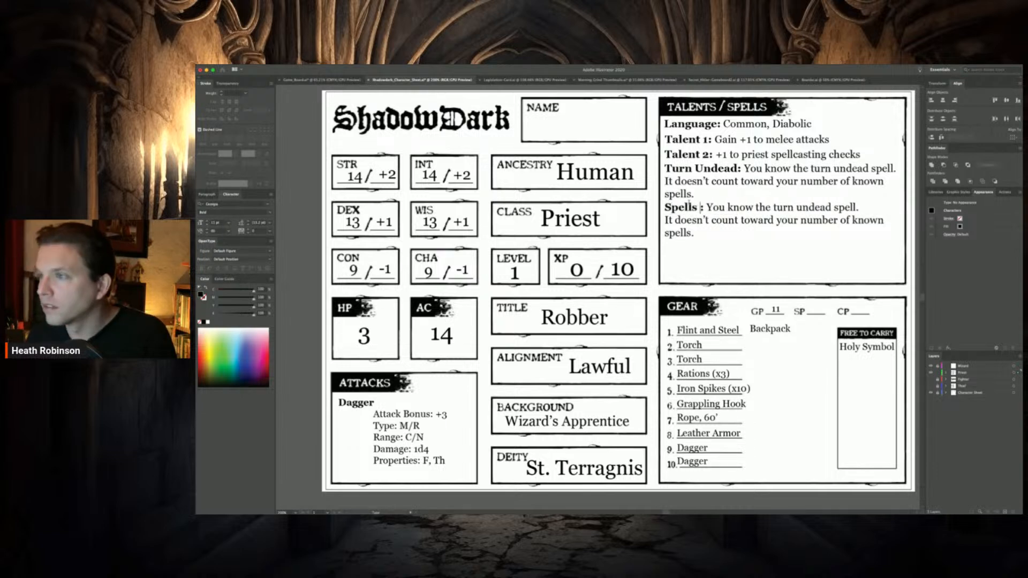
pyautogui.write(' KNown')
pyautogui.press('BackSpace')
pyautogui.press('BackSpace')
pyautogui.press('BackSpace')
pyautogui.press('BackSpace')
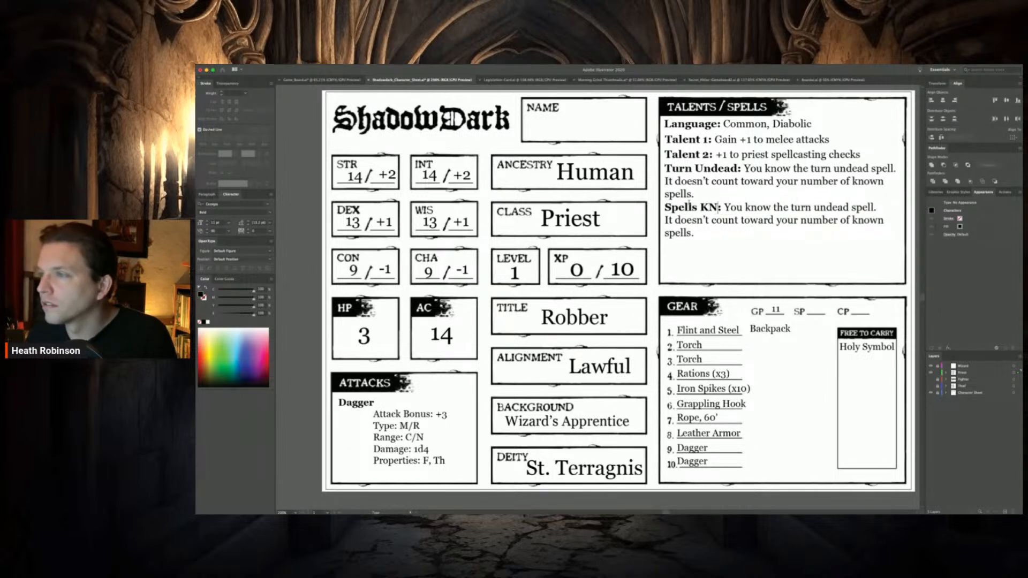
pyautogui.write('nown')
pyautogui.press('BackSpace')
pyautogui.press('Right')
pyautogui.press('Right')
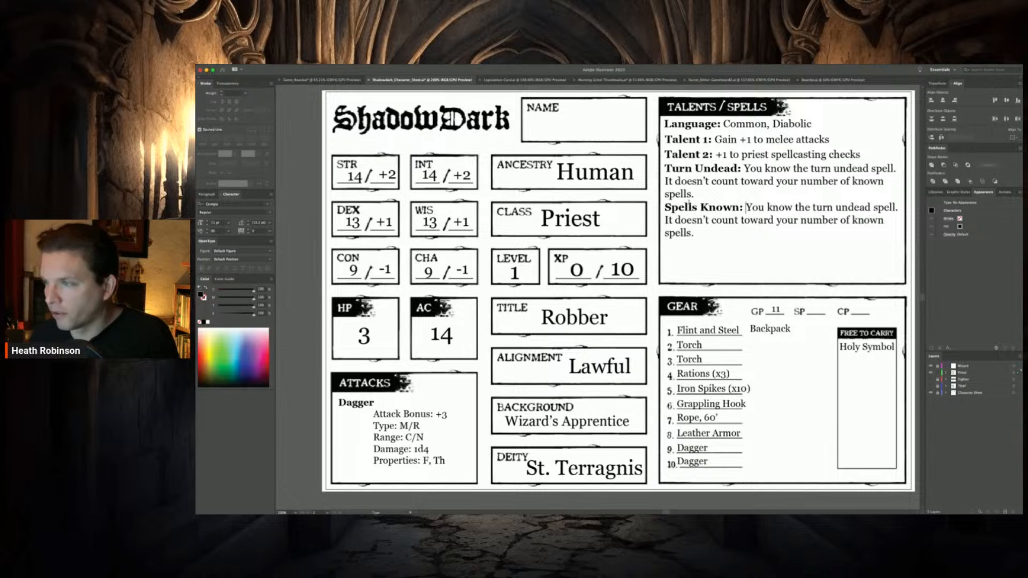
# Insert "Two Tier 1 spells at First Level" directly after the Spells Known heading
pyautogui.write('2 ')
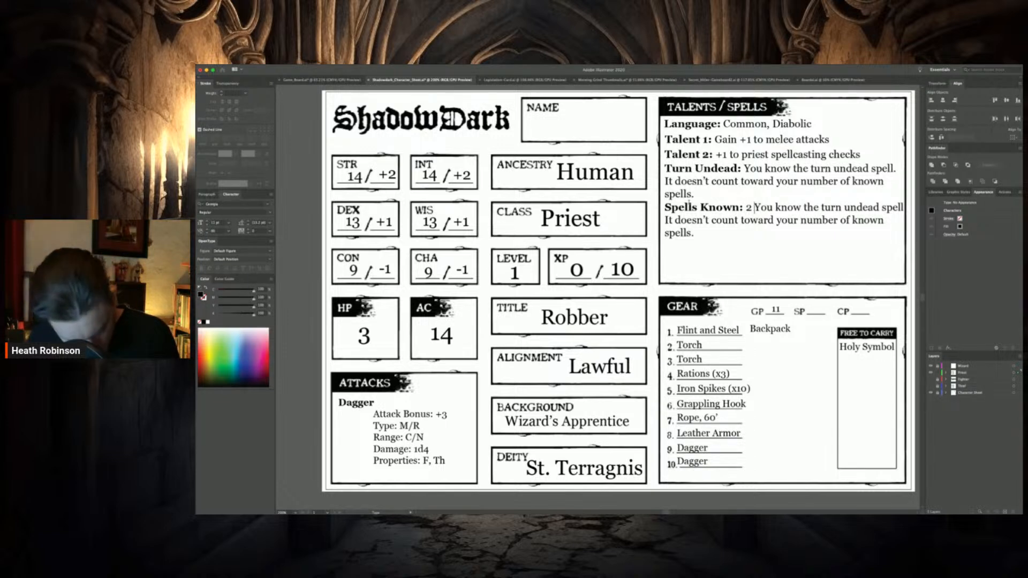
pyautogui.write('T')
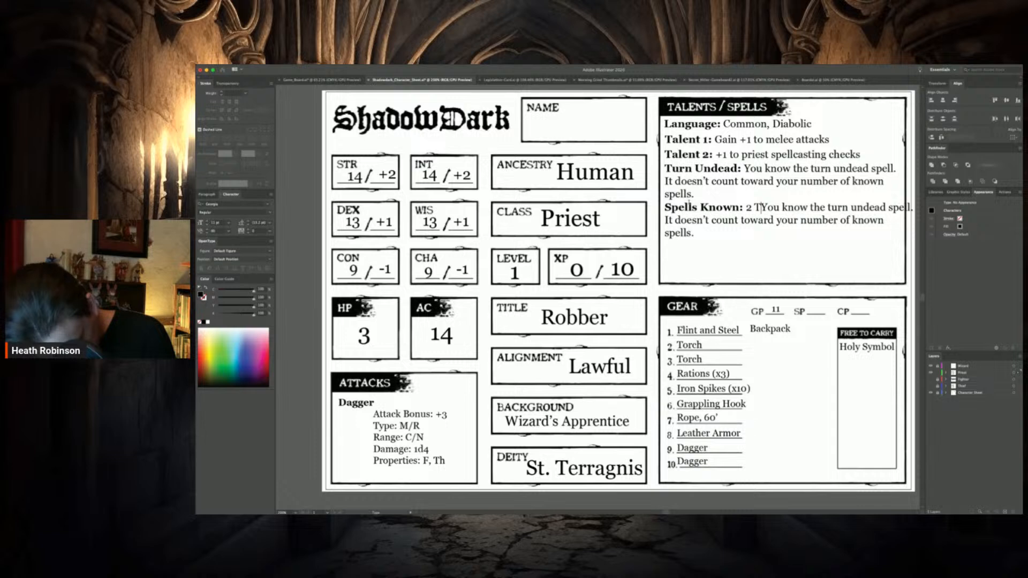
pyautogui.write('eir')
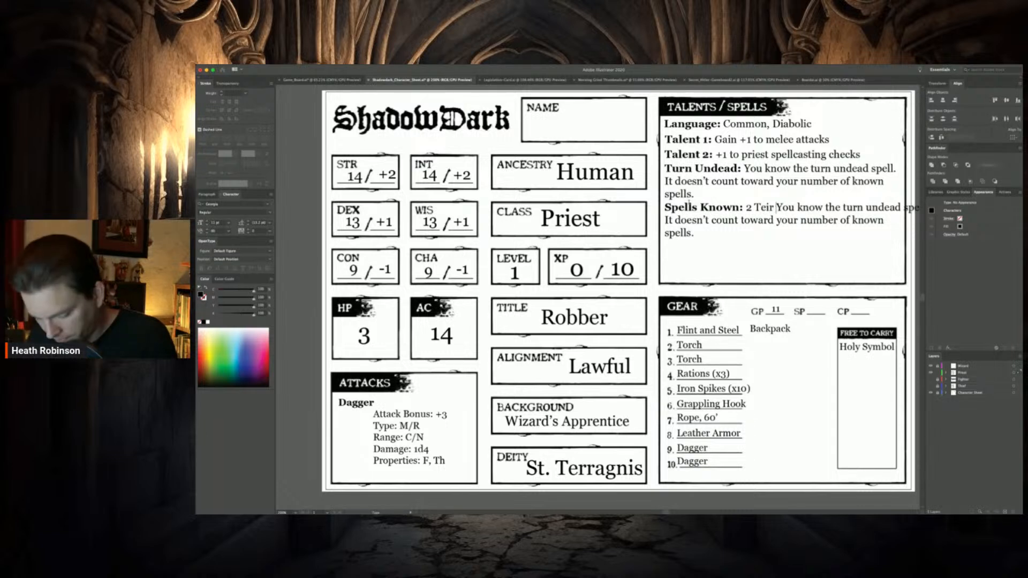
pyautogui.write(' One')
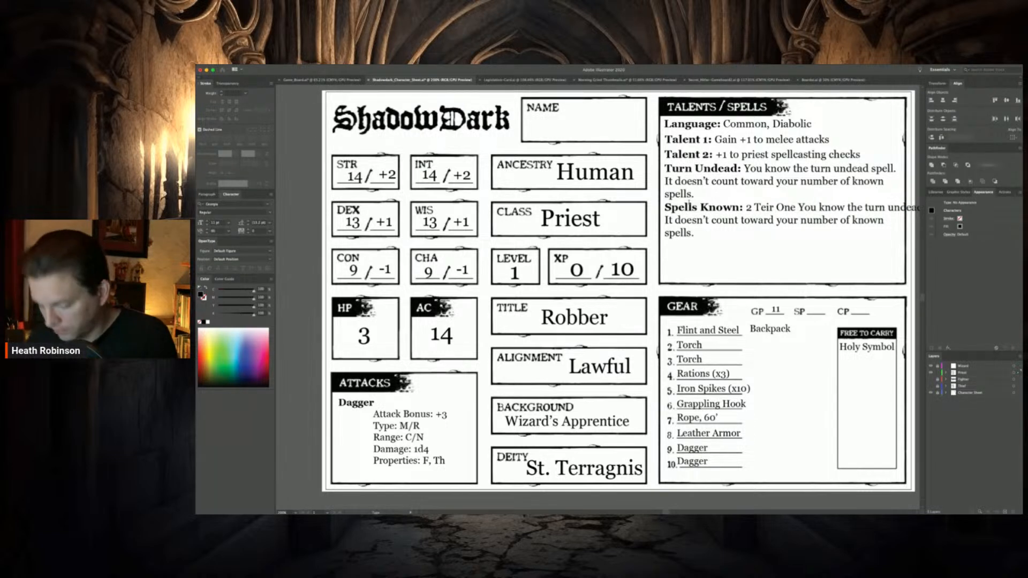
pyautogui.press('Left')
pyautogui.press('Left')
pyautogui.press('Left')
pyautogui.press('Left')
pyautogui.press('Left')
pyautogui.press('Left')
pyautogui.press('Left')
pyautogui.press('Left')
pyautogui.press('Left')
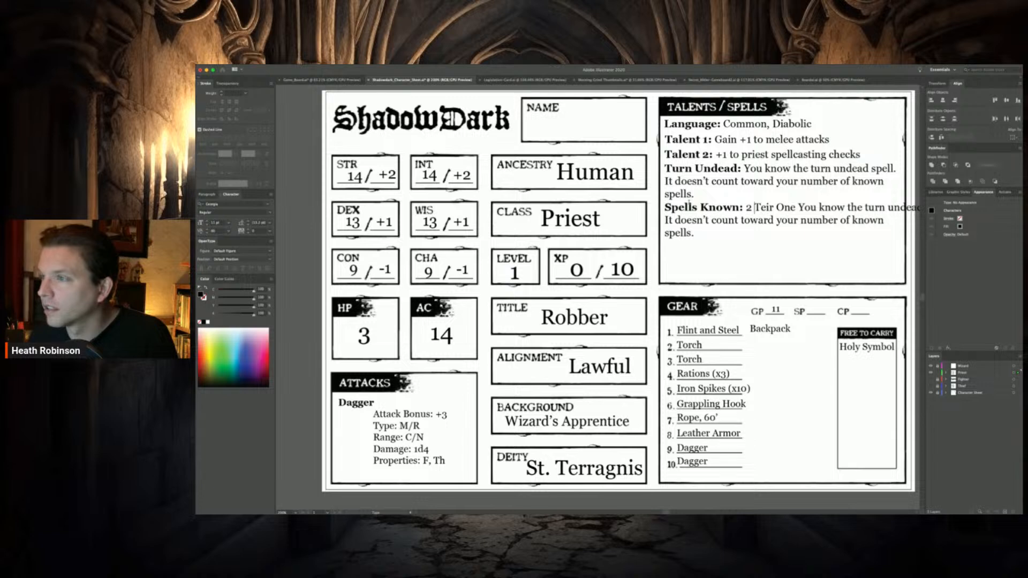
pyautogui.press('BackSpace')
pyautogui.press('BackSpace')
pyautogui.write('Two')
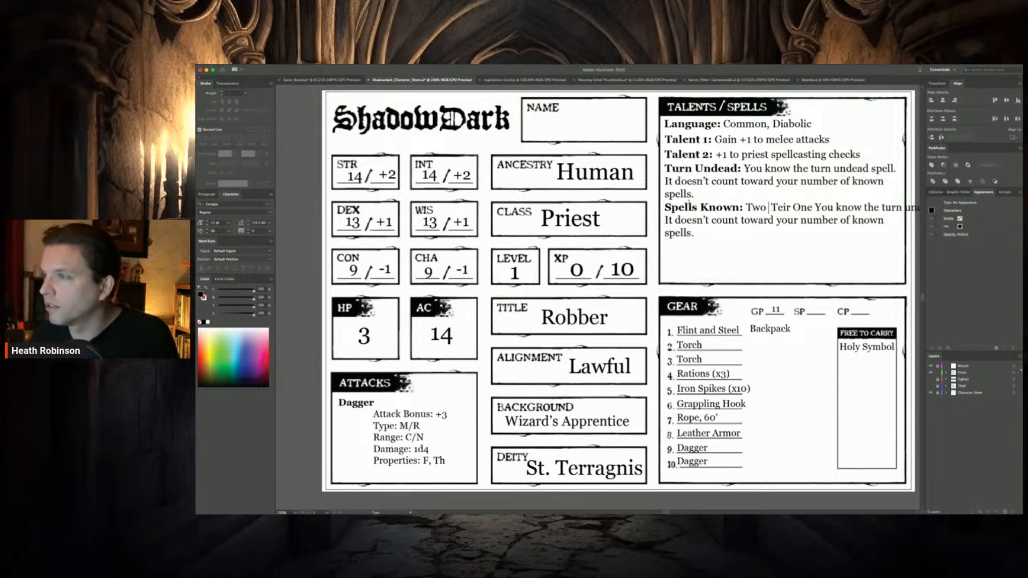
pyautogui.press('Delete')
pyautogui.press('Delete')
pyautogui.write('Tier')
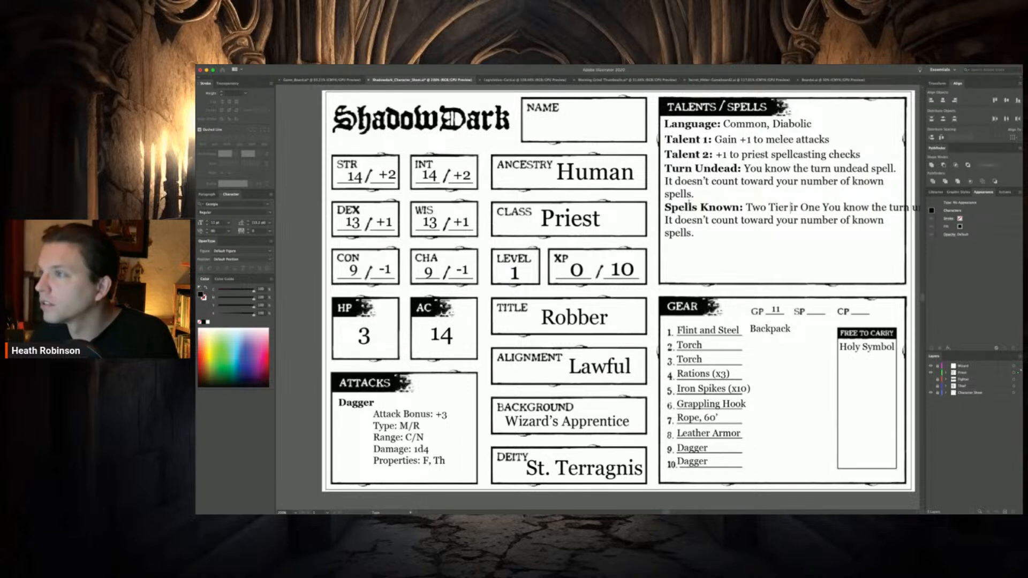
pyautogui.write(' 1 spells')
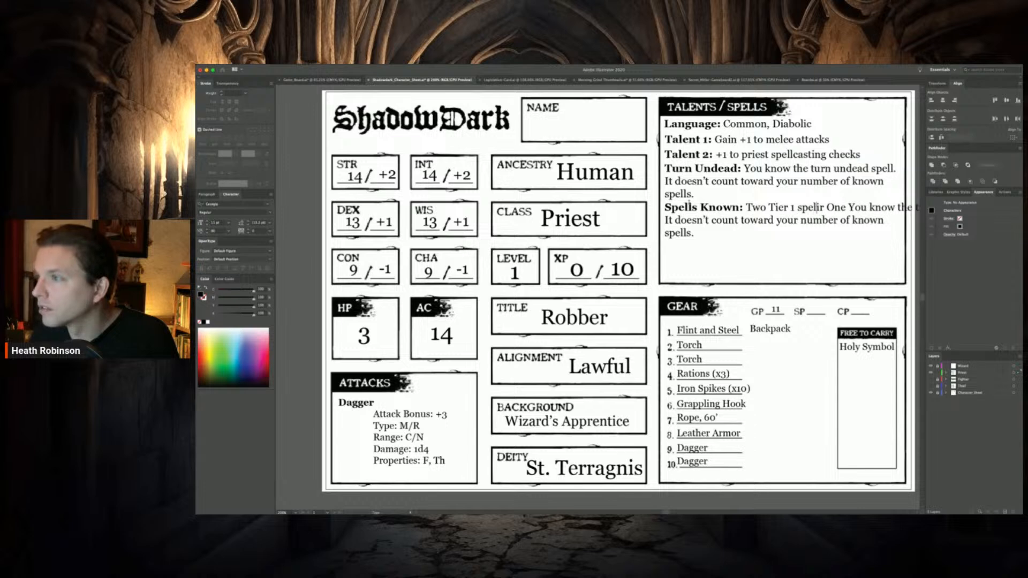
pyautogui.write(' at First')
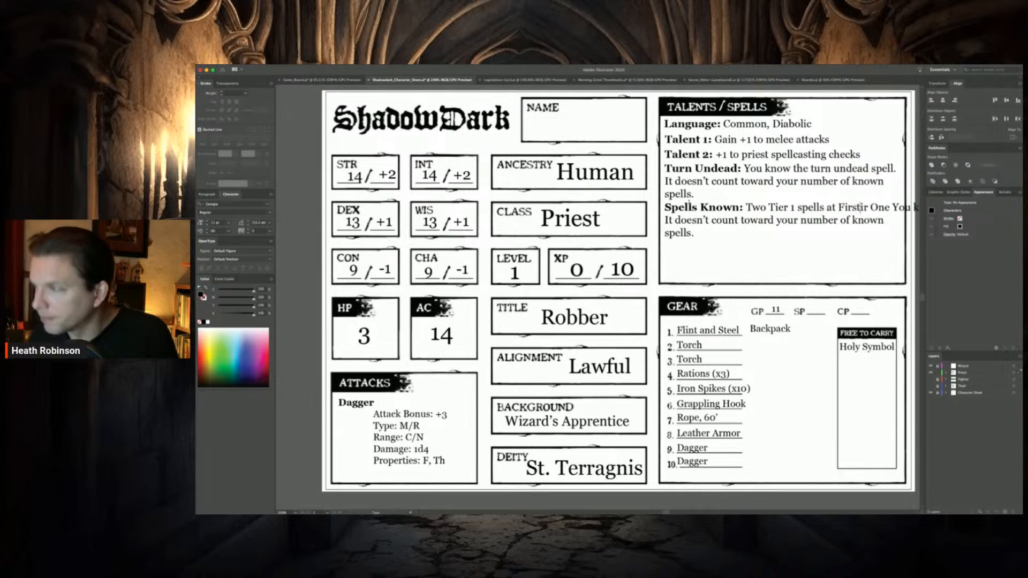
pyautogui.write(' Level')
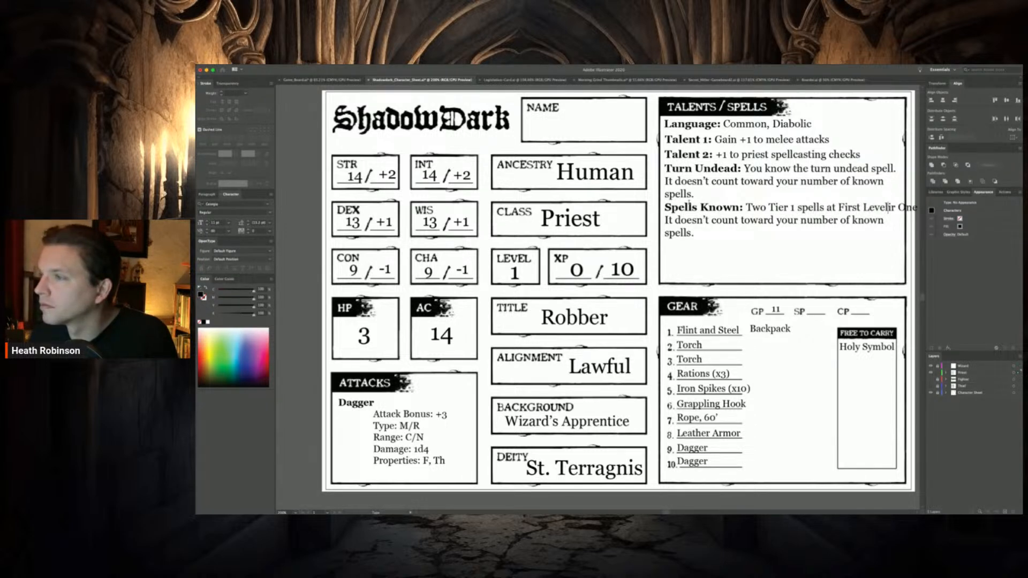
# Delete the leftover Turn Undead description that follows "First Level" in the Spells Known text
pyautogui.press('Delete')
pyautogui.press('Delete')
pyautogui.press('Delete')
pyautogui.press('Delete')
pyautogui.press('Delete')
pyautogui.press('Delete')
pyautogui.press('Delete')
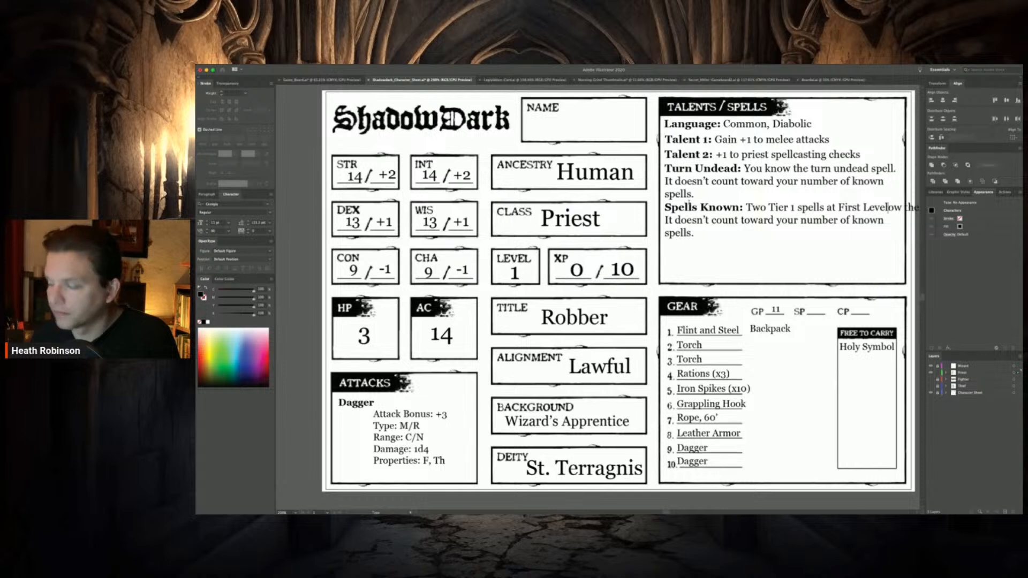
pyautogui.press('Delete')
pyautogui.press('Delete')
pyautogui.press('Delete')
pyautogui.press('Delete')
pyautogui.press('Delete')
pyautogui.press('Delete')
pyautogui.press('Delete')
pyautogui.press('Delete')
pyautogui.press('Delete')
pyautogui.press('Delete')
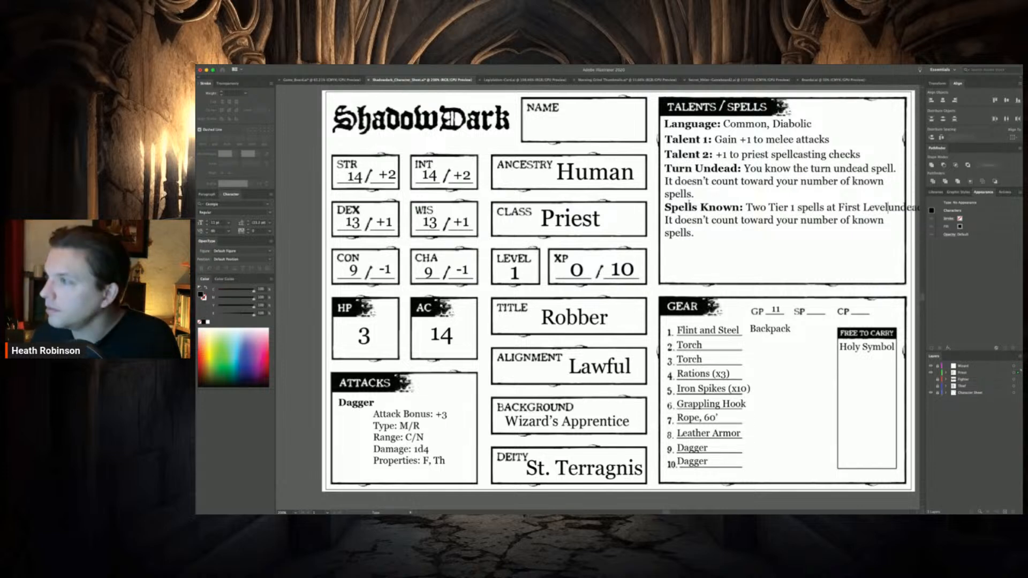
pyautogui.press('Delete')
pyautogui.press('Delete')
pyautogui.press('Delete')
pyautogui.press('Delete')
pyautogui.press('Delete')
pyautogui.press('Delete')
pyautogui.press('Delete')
pyautogui.press('Delete')
pyautogui.press('Delete')
pyautogui.press('Delete')
pyautogui.press('Delete')
pyautogui.press('Delete')
pyautogui.press('Delete')
pyautogui.press('Delete')
pyautogui.press('Delete')
pyautogui.press('Delete')
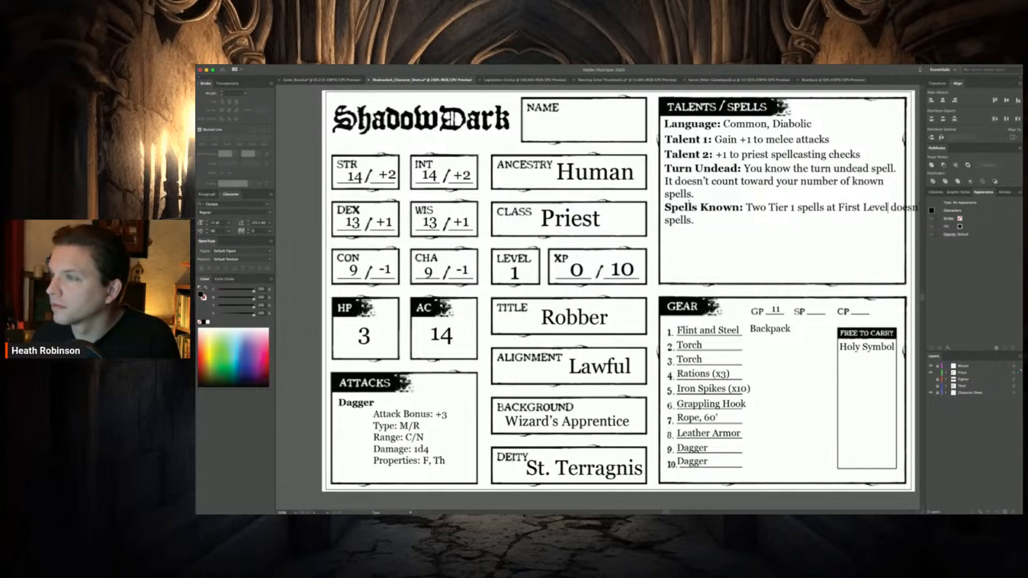
pyautogui.press('Delete')
pyautogui.press('Delete')
pyautogui.press('Delete')
pyautogui.press('Delete')
pyautogui.press('Delete')
pyautogui.press('Delete')
pyautogui.press('Delete')
pyautogui.press('Delete')
pyautogui.press('Delete')
pyautogui.press('Delete')
pyautogui.press('Delete')
pyautogui.press('Delete')
pyautogui.press('Delete')
pyautogui.press('Delete')
pyautogui.press('Delete')
pyautogui.press('Delete')
pyautogui.press('Delete')
pyautogui.press('Delete')
pyautogui.press('Delete')
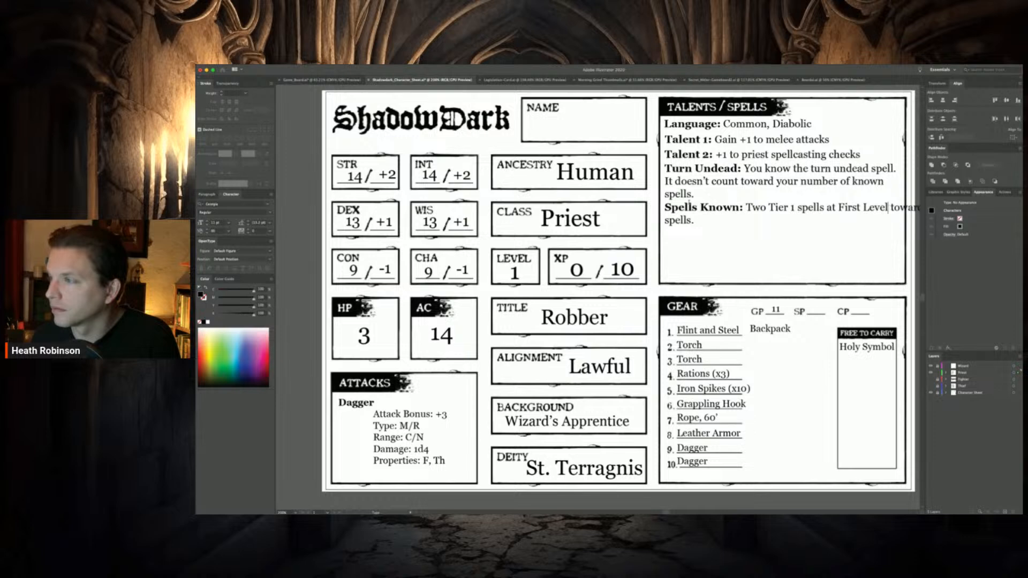
pyautogui.press('Delete')
pyautogui.press('Delete')
pyautogui.press('Delete')
pyautogui.press('Delete')
pyautogui.press('Delete')
pyautogui.press('Delete')
pyautogui.press('Delete')
pyautogui.press('Delete')
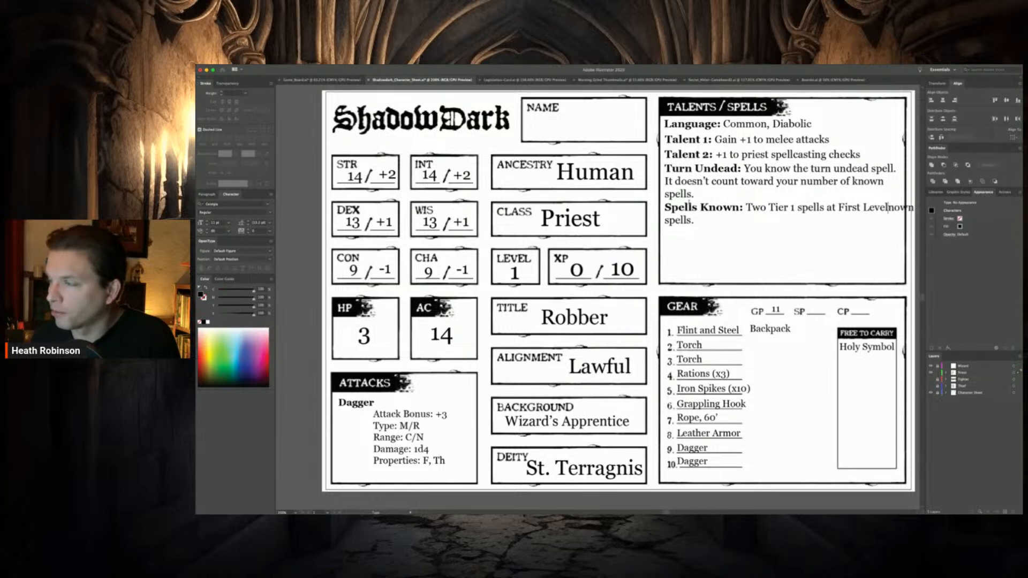
pyautogui.press('Delete')
pyautogui.press('Delete')
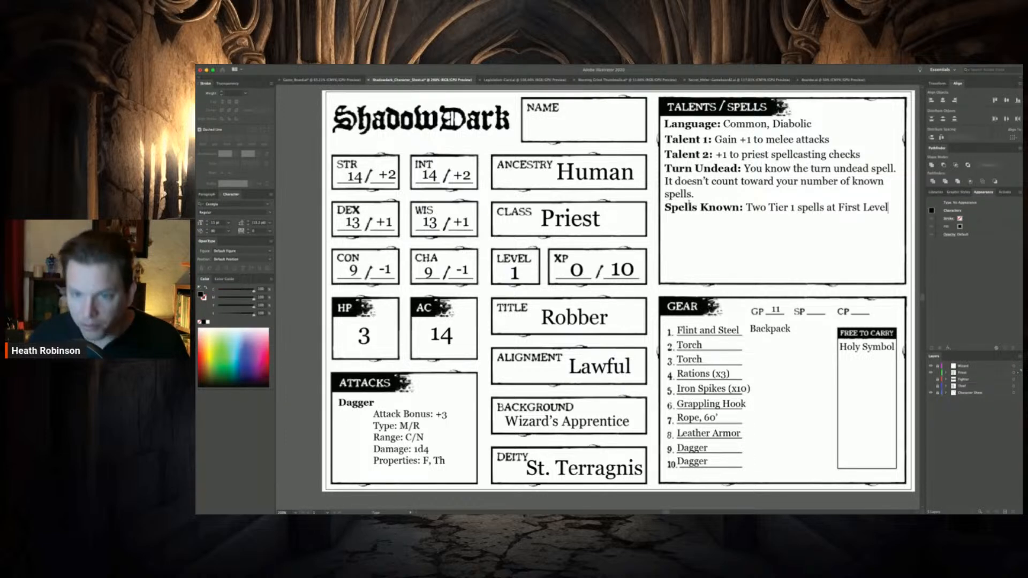
pyautogui.hscroll(-1, 689, 203)
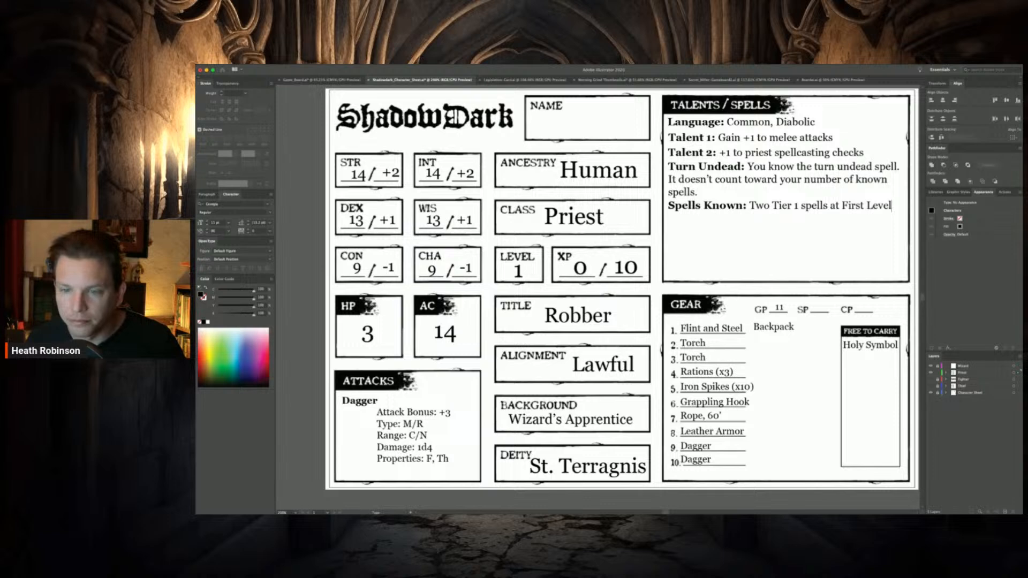
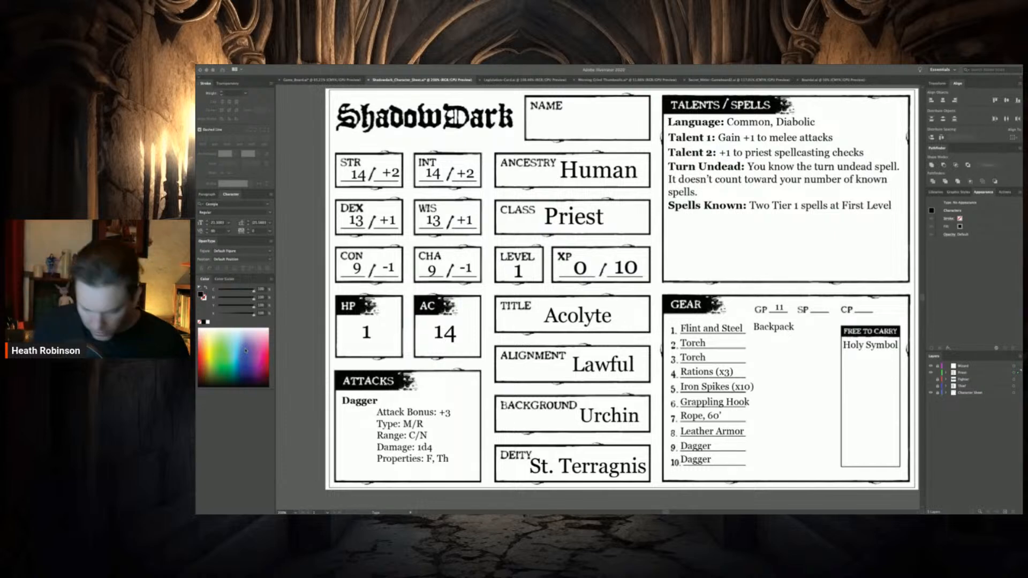
# Set the GP value in the Gear box to 60
pyautogui.click(777, 313)
pyautogui.doubleClick(779, 309)
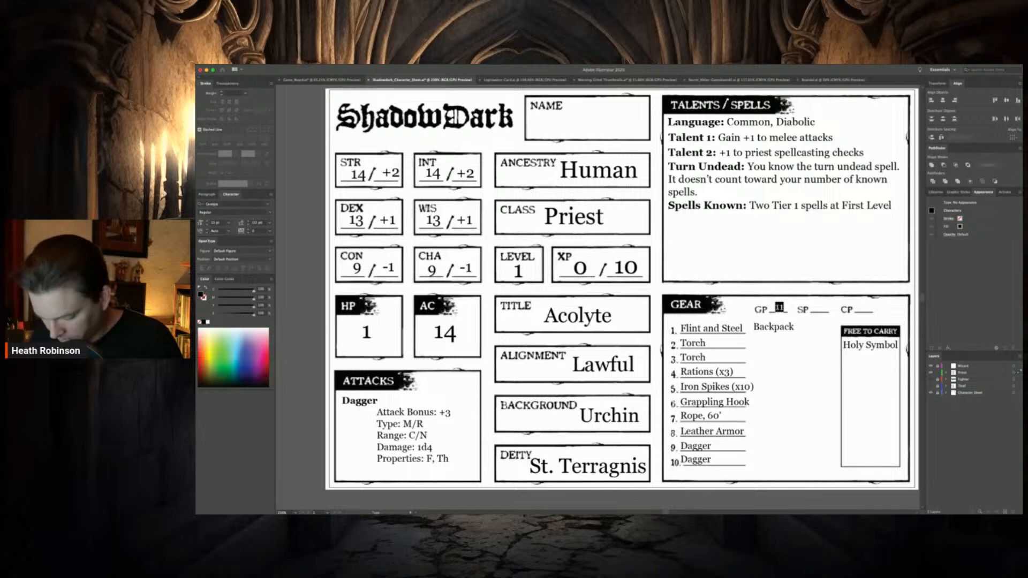
pyautogui.write('60')
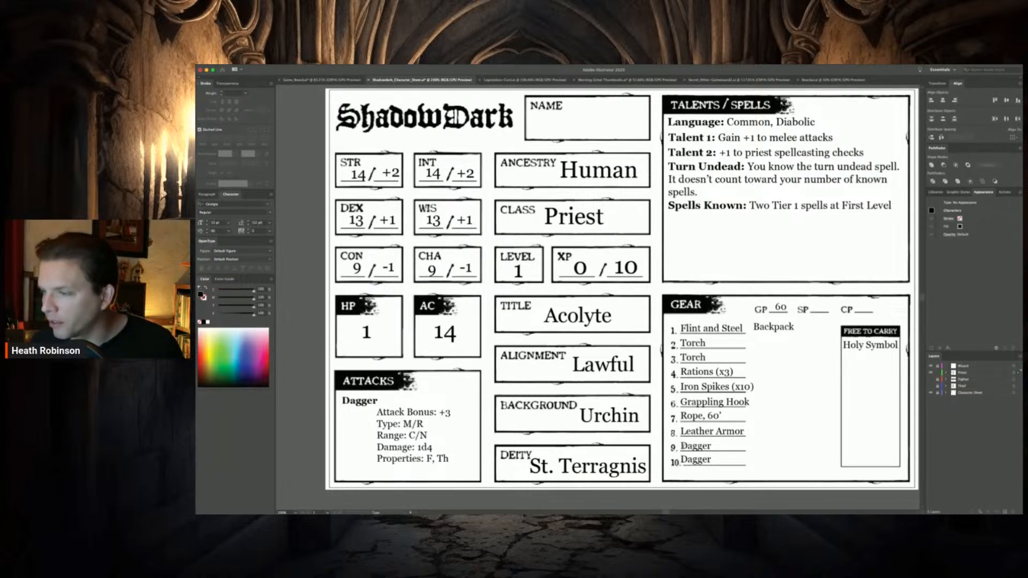
# Replace the Dagger entry in gear slot 9 with "Shield"
pyautogui.doubleClick(695, 446)
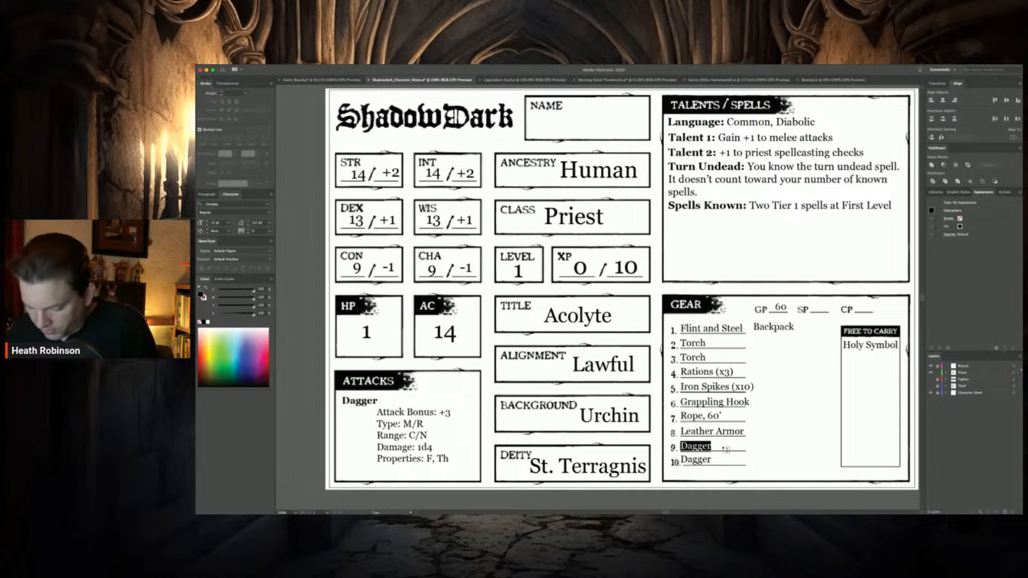
pyautogui.write('Shield')
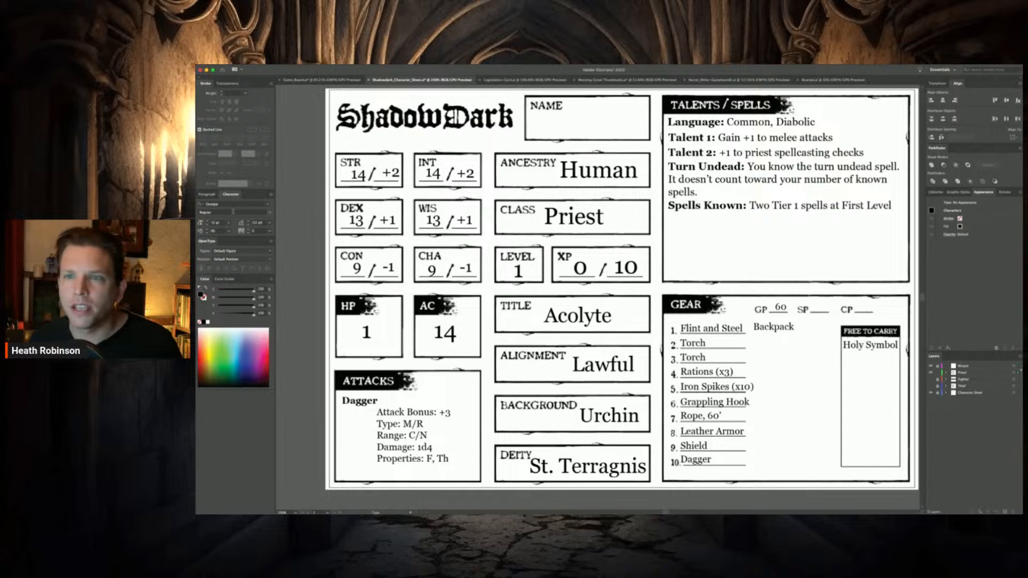
pyautogui.press('Escape')
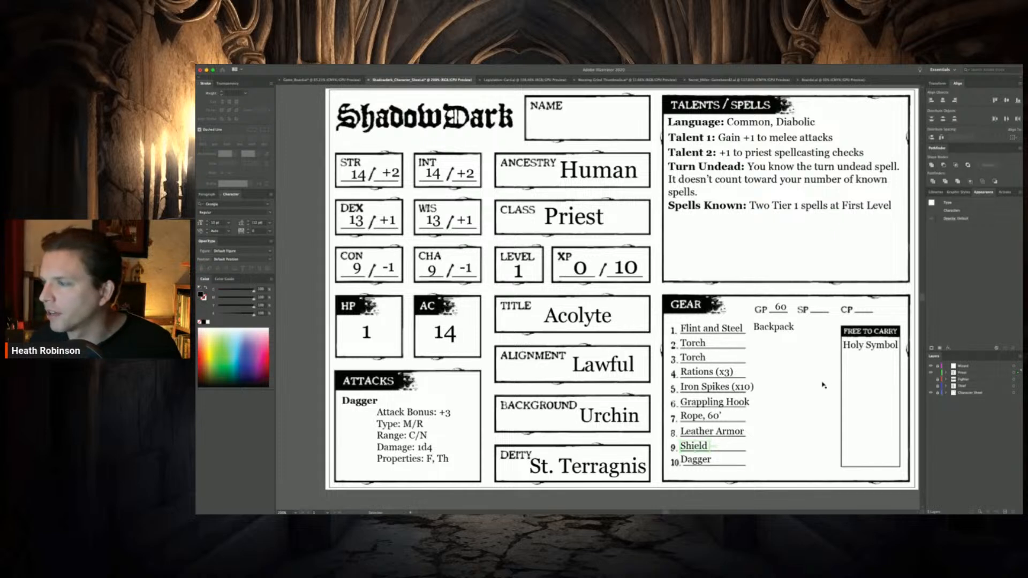
# Shift the white cover shape and the Backpack label down in the Gear box to expose slots 11 to 14
pyautogui.click(796, 371)
pyautogui.moveTo(794, 324); pyautogui.dragTo(793, 382)
pyautogui.moveTo(783, 330); pyautogui.dragTo(784, 392)
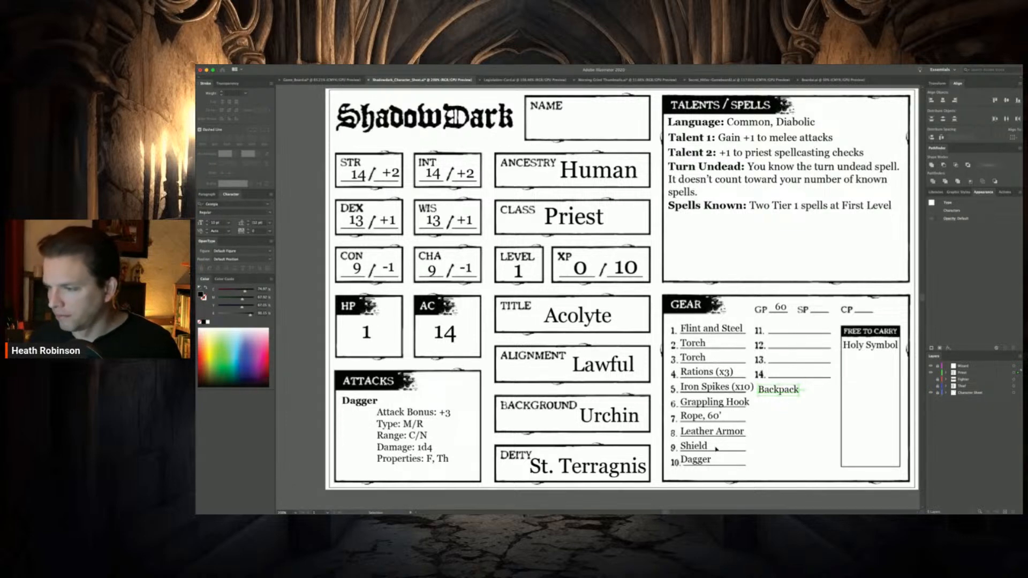
# Replace the Dagger entry in gear slot 10 with "Mace"
pyautogui.press('t')
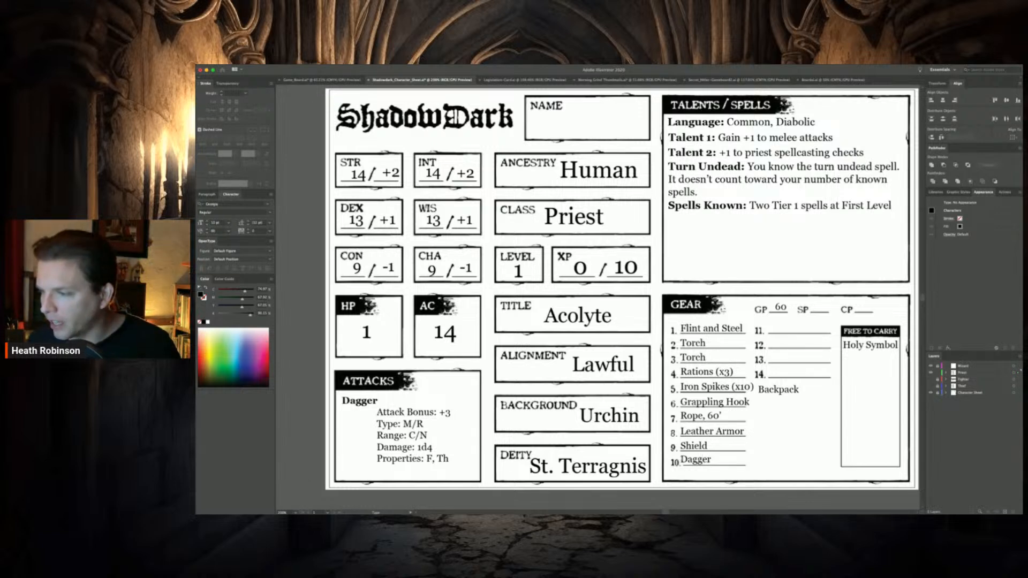
pyautogui.moveTo(679, 460); pyautogui.dragTo(712, 460)
pyautogui.write('Mace')
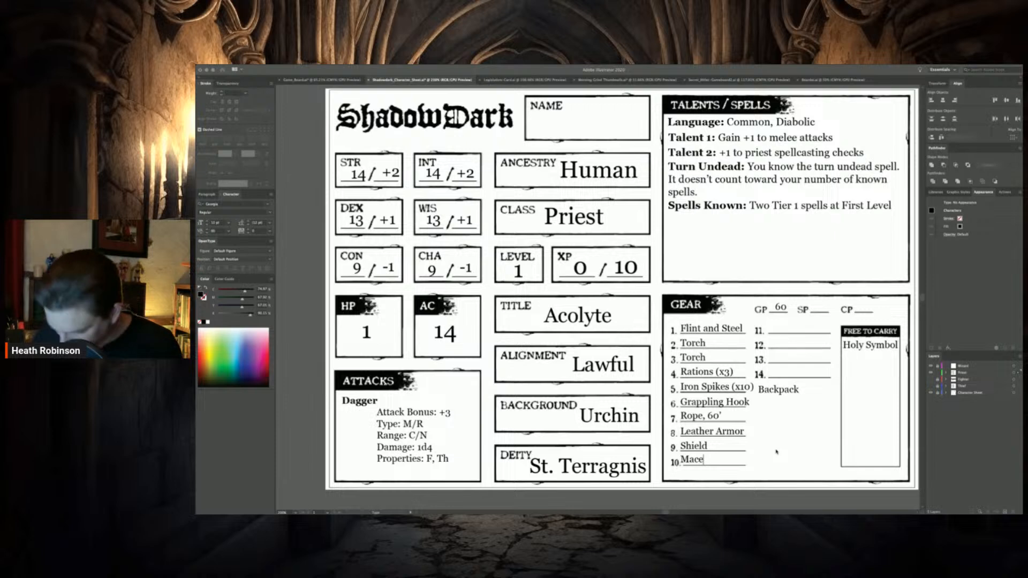
pyautogui.click(748, 75)
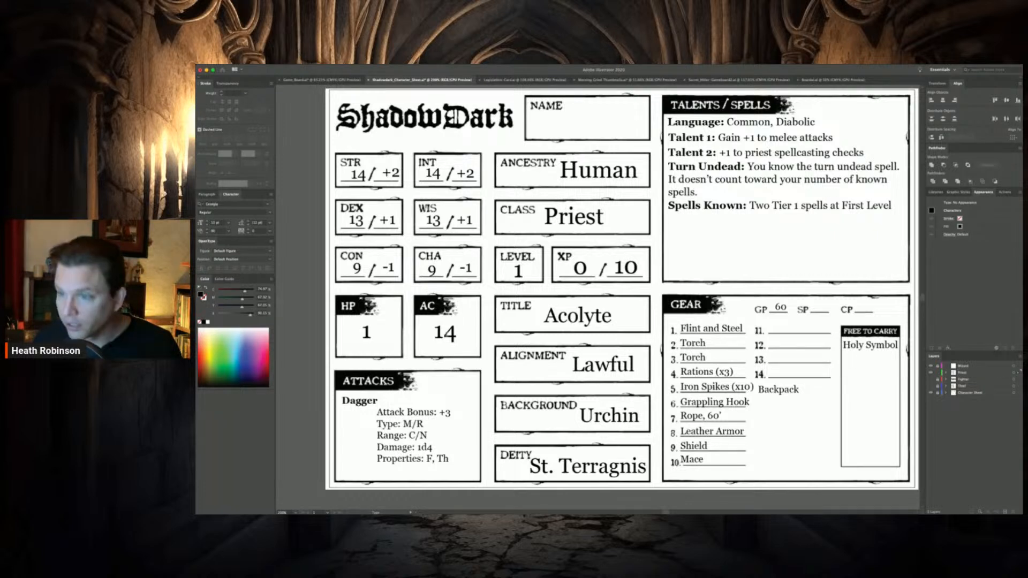
# Rename the bold Dagger heading in the Attacks box to "Mace"
pyautogui.click(445, 333)
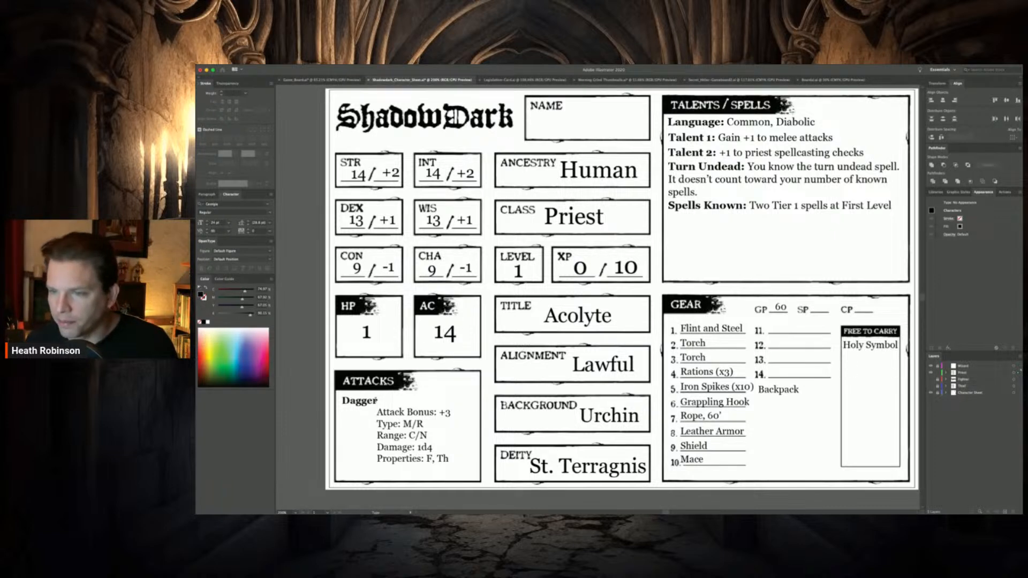
pyautogui.moveTo(378, 401); pyautogui.dragTo(340, 400)
pyautogui.write('Mace')
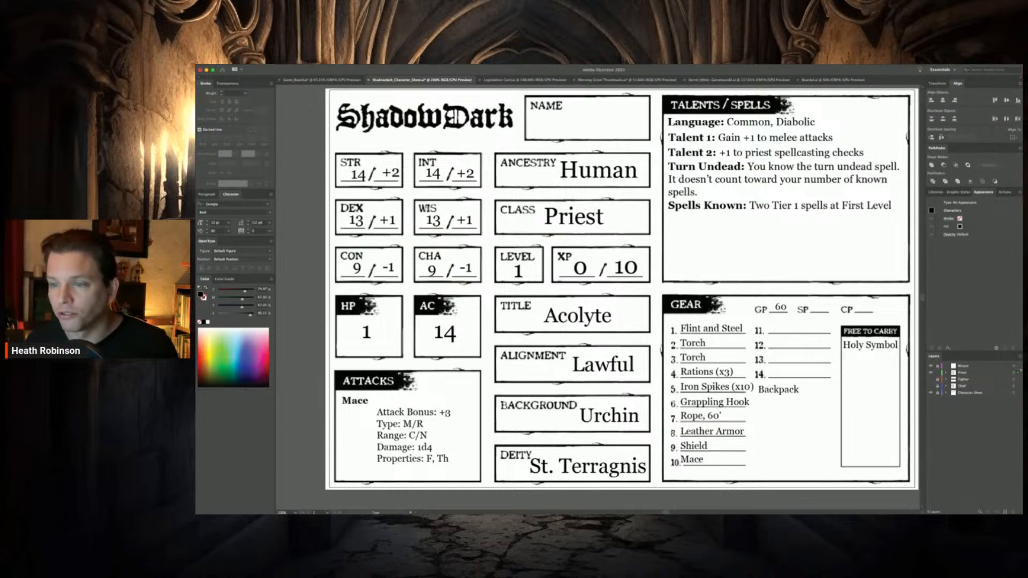
# Reduce the Mace attack's Type to "M" and its Range to "C"
pyautogui.click(444, 412)
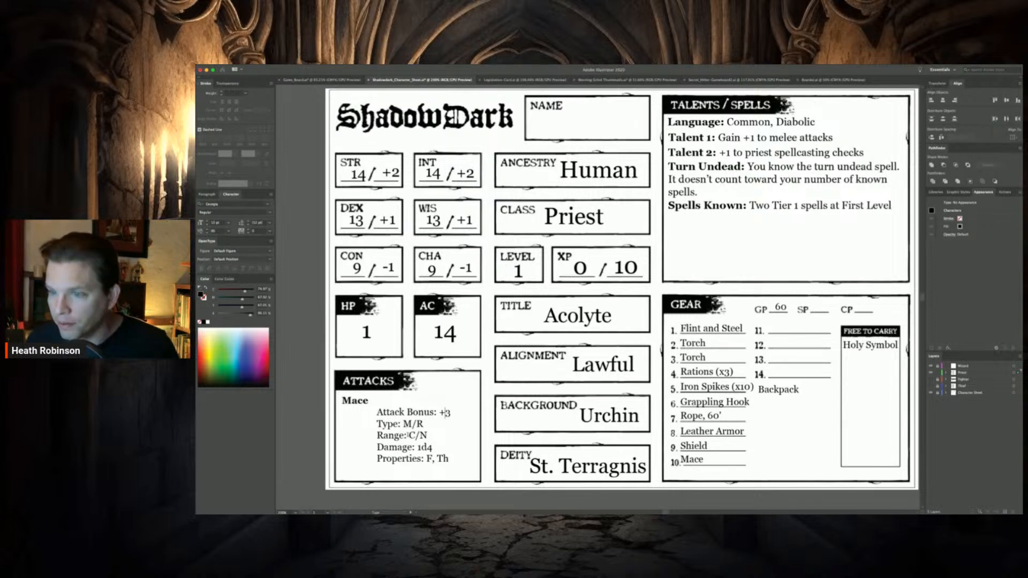
pyautogui.moveTo(412, 424); pyautogui.dragTo(424, 424)
pyautogui.press('BackSpace')
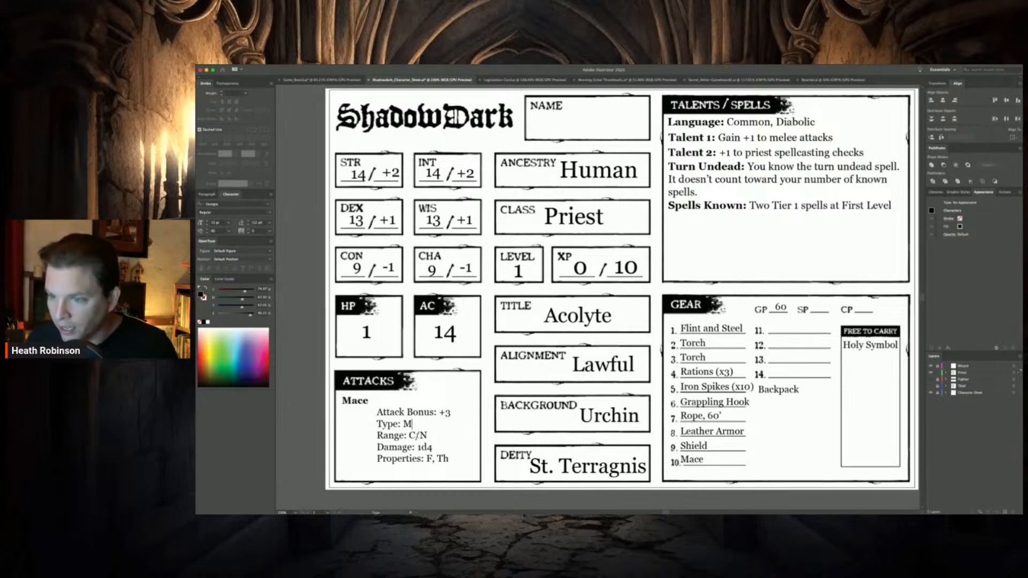
pyautogui.moveTo(415, 436); pyautogui.dragTo(435, 437)
pyautogui.press('BackSpace')
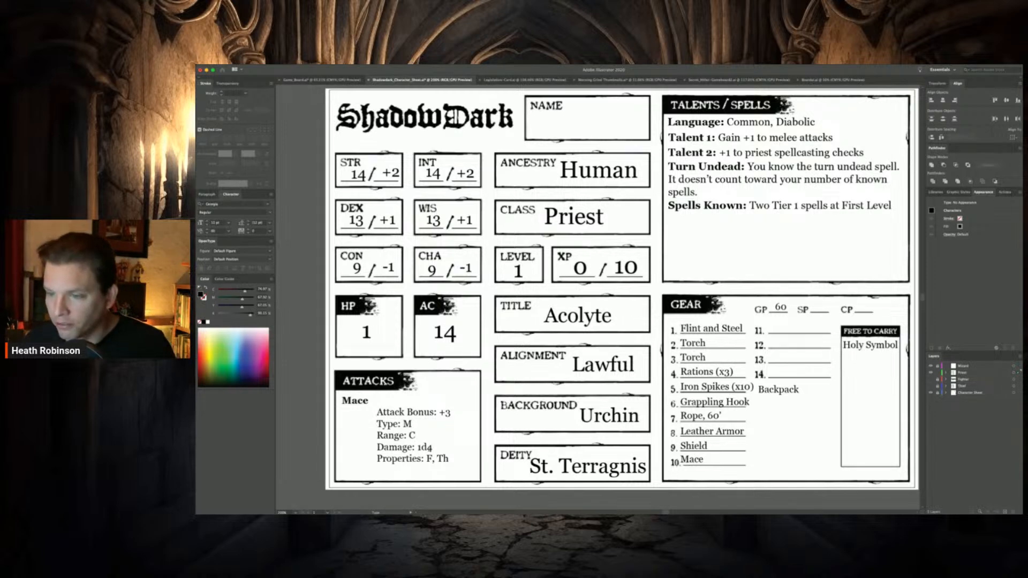
# Set the Mace attack's Damage to 1d6 and its Properties to "-"
pyautogui.hotkey('shift', 'Left')
pyautogui.write('6')
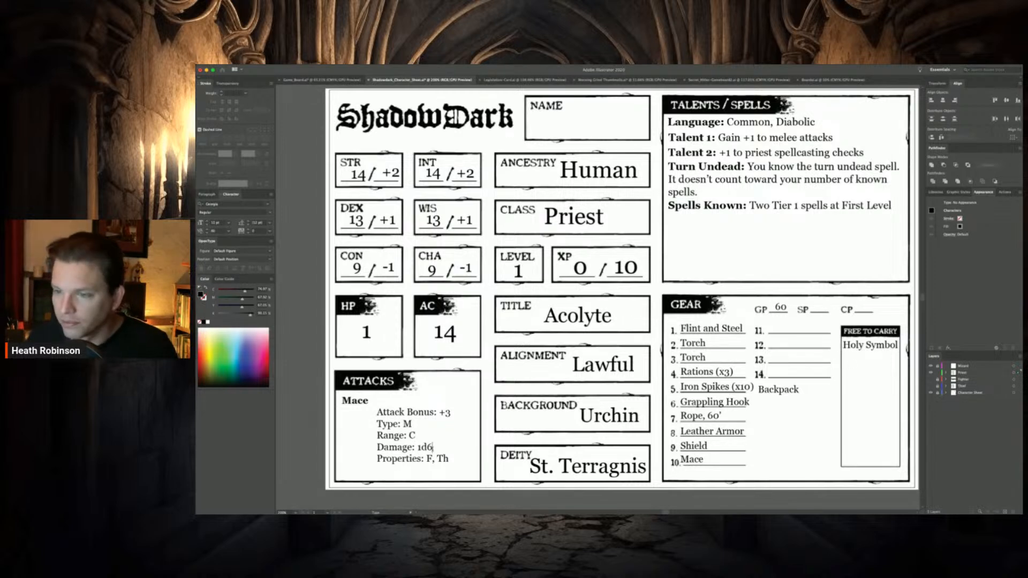
pyautogui.moveTo(426, 459); pyautogui.dragTo(454, 463)
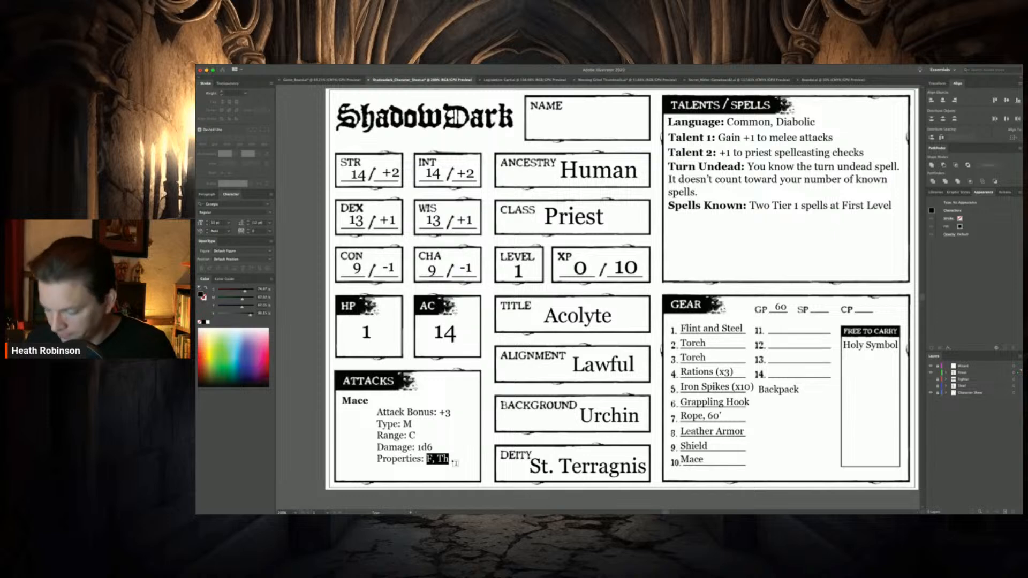
pyautogui.write('-')
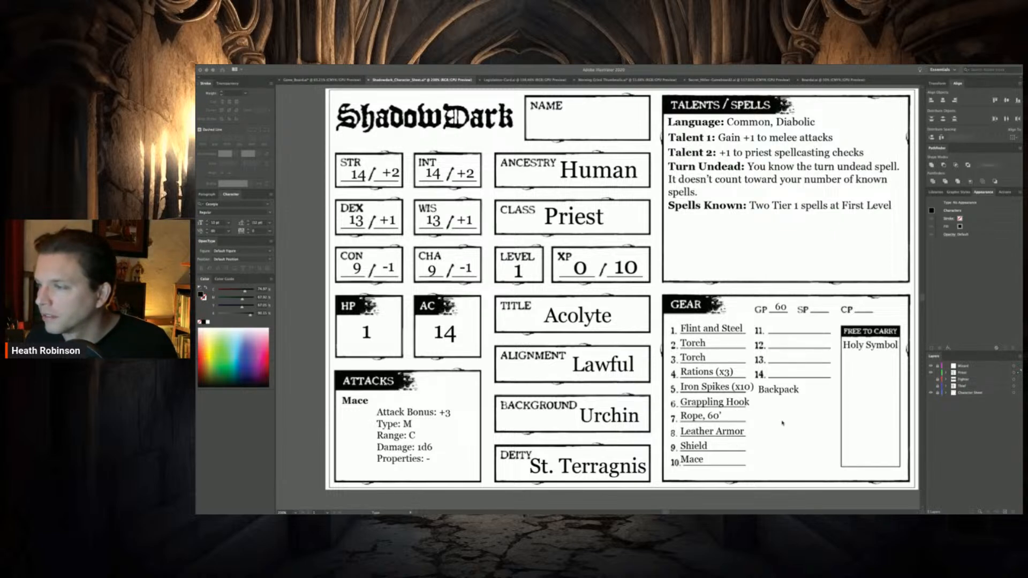
pyautogui.click(774, 399)
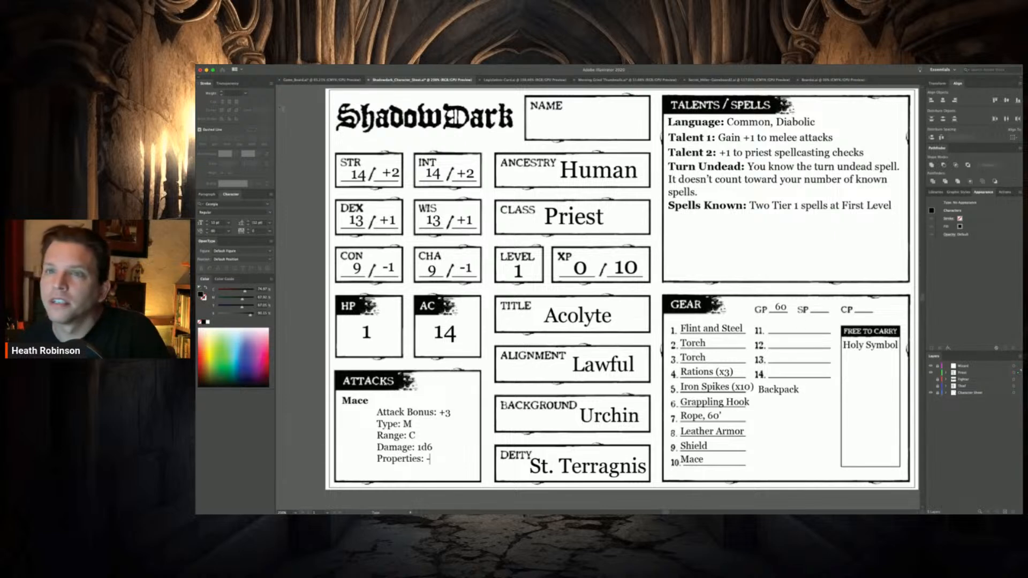
pyautogui.click(207, 95)
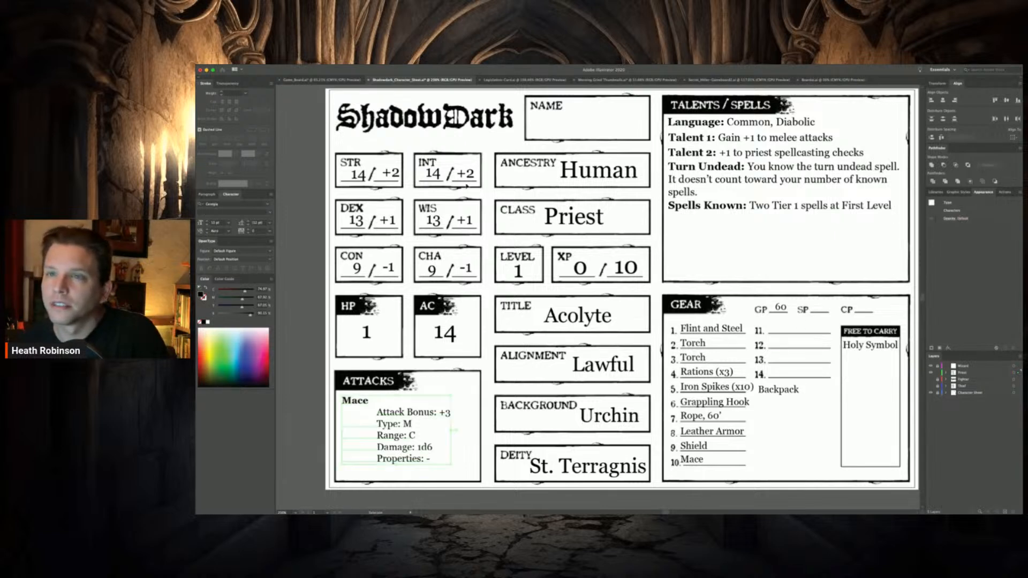
# Place a copy of the Backpack label on gear slot 11 and change its text to "Crossbow"
pyautogui.click(772, 389)
pyautogui.moveTo(772, 389); pyautogui.dragTo(744, 323)
pyautogui.doubleClick(800, 330)
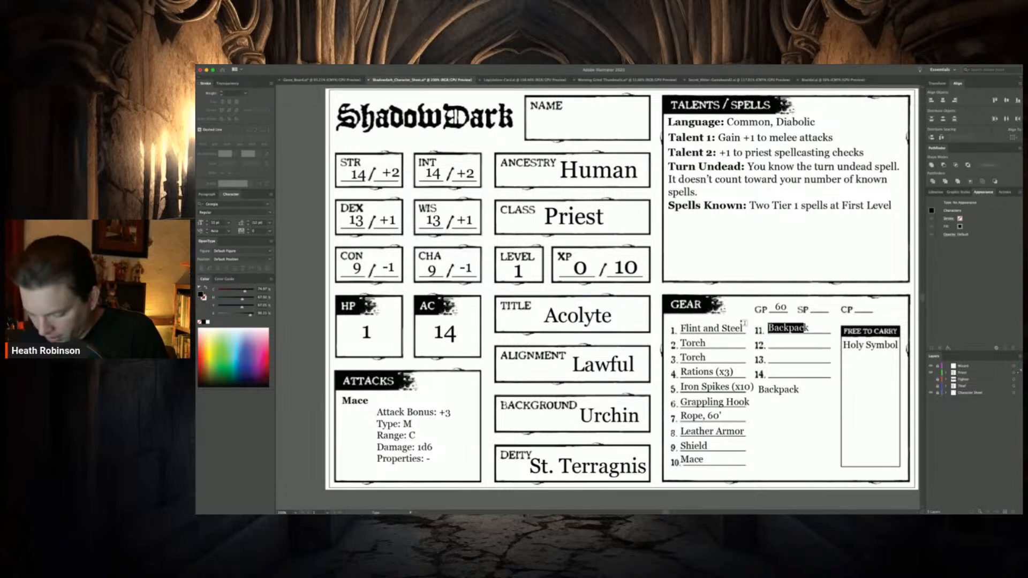
pyautogui.write('Cro')
pyautogui.write('ssbowk')
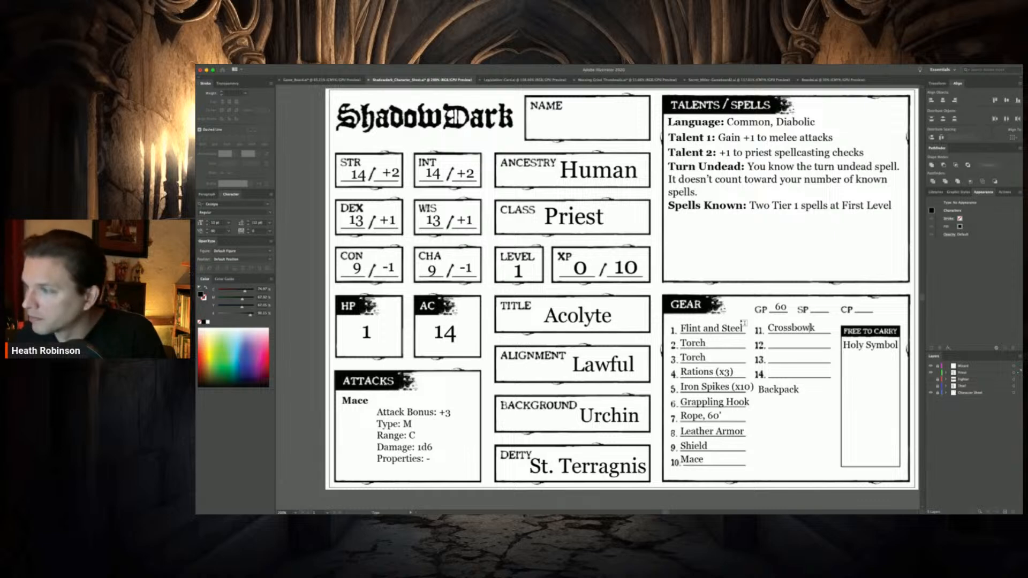
pyautogui.press('BackSpace')
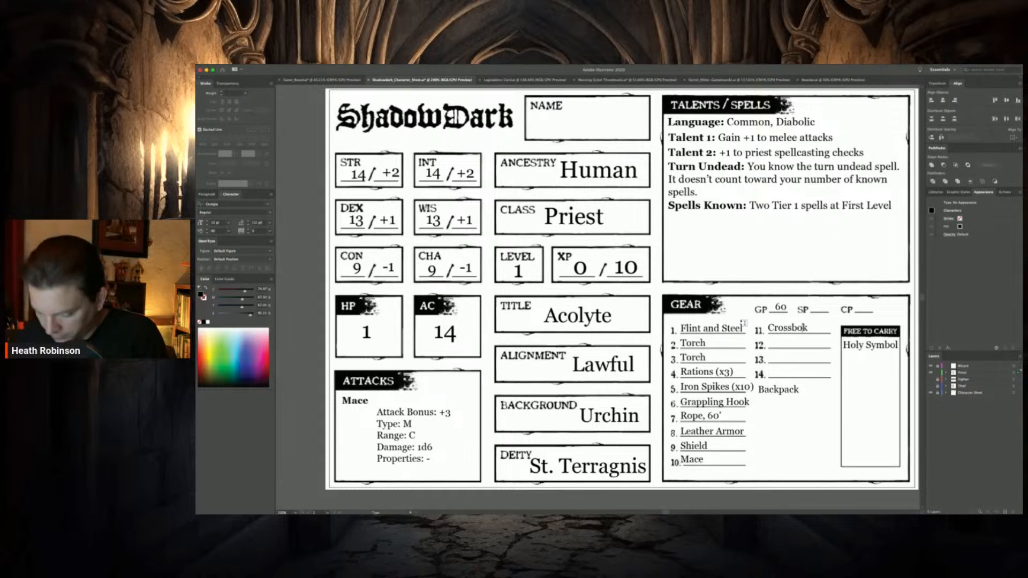
pyautogui.write('w')
pyautogui.press('Delete')
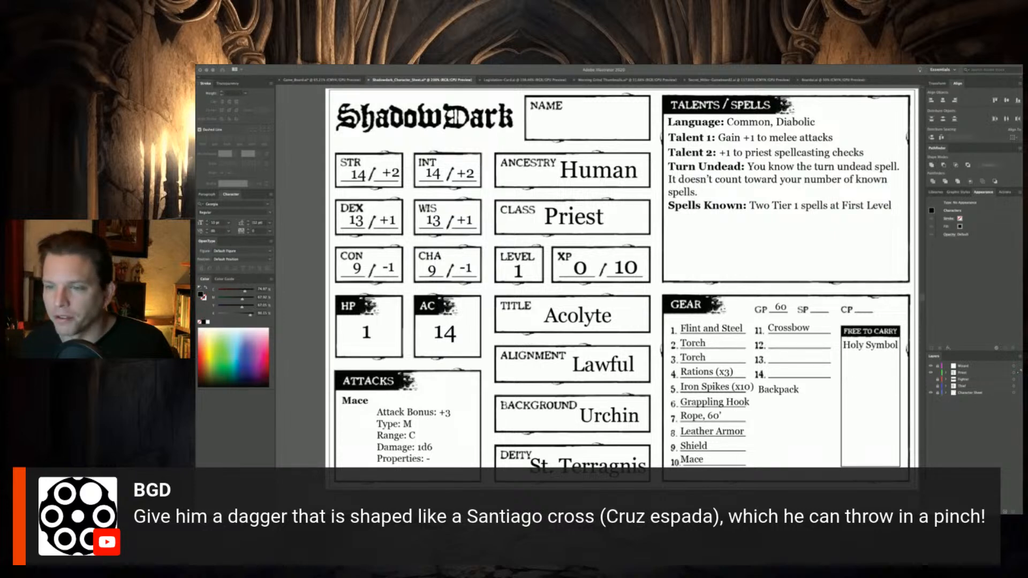
pyautogui.click(798, 333)
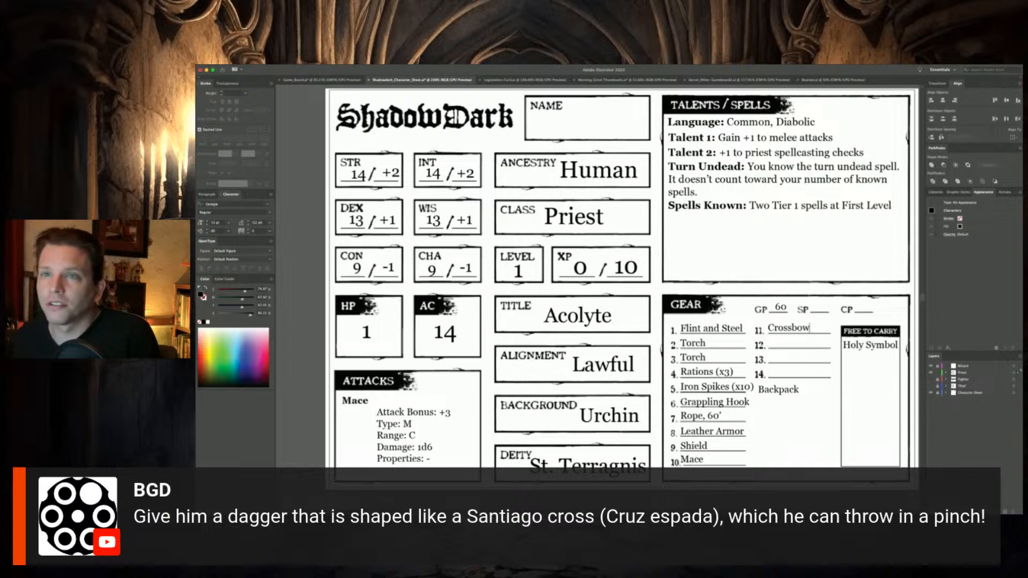
pyautogui.click(201, 88)
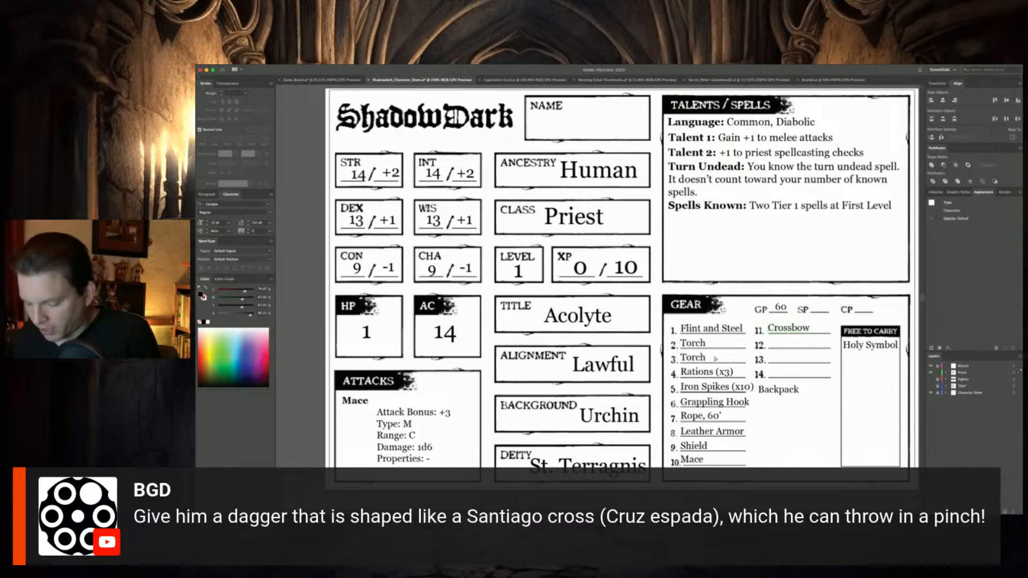
# Place a copy of the Crossbow entry on gear slot 12 and extend its text to "Crossbow Bolts (20)"
pyautogui.press('super+v')
pyautogui.moveTo(590, 300); pyautogui.dragTo(785, 343)
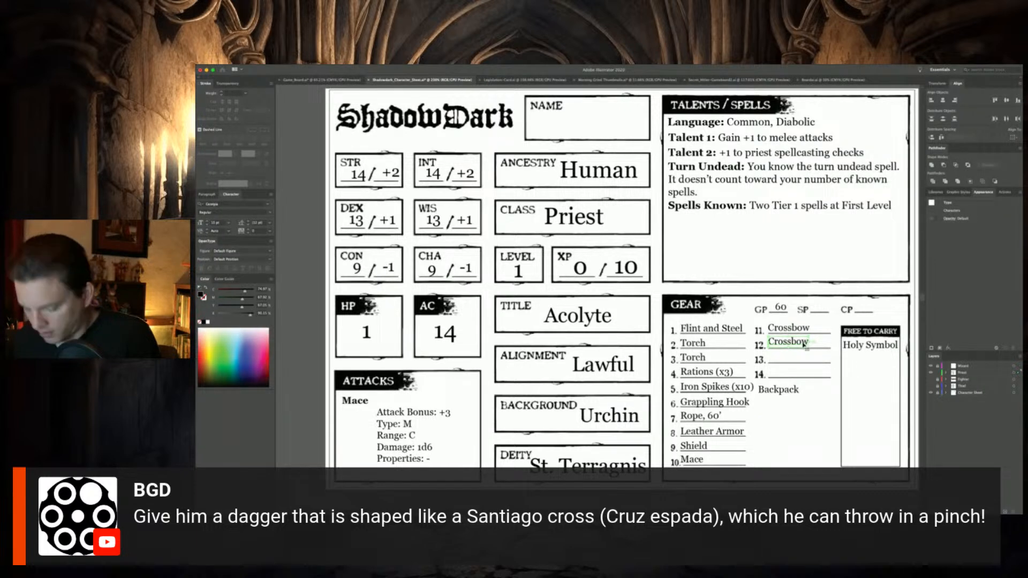
pyautogui.doubleClick(804, 345)
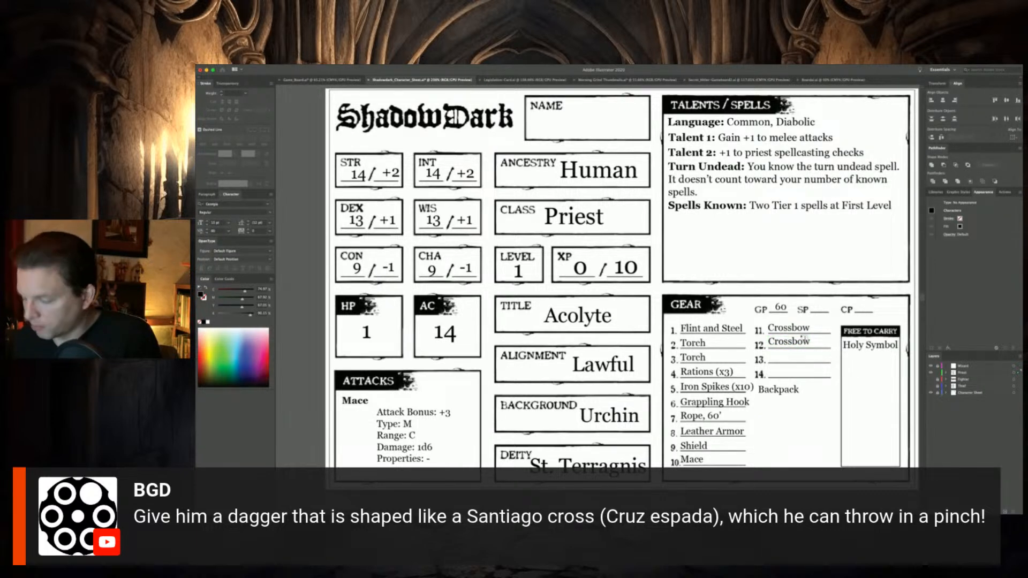
pyautogui.write('Bo')
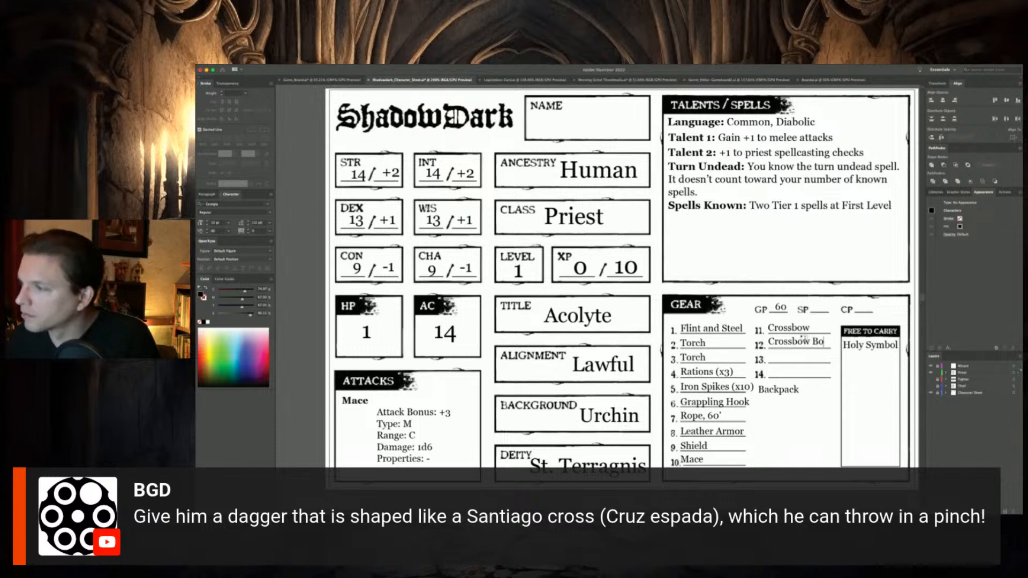
pyautogui.write('lts (20)')
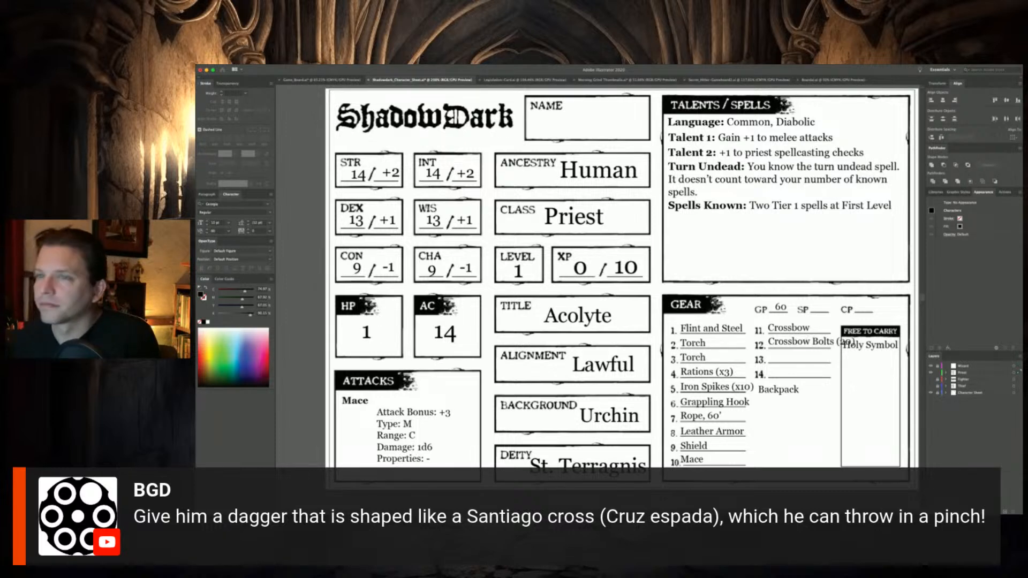
pyautogui.press('Escape')
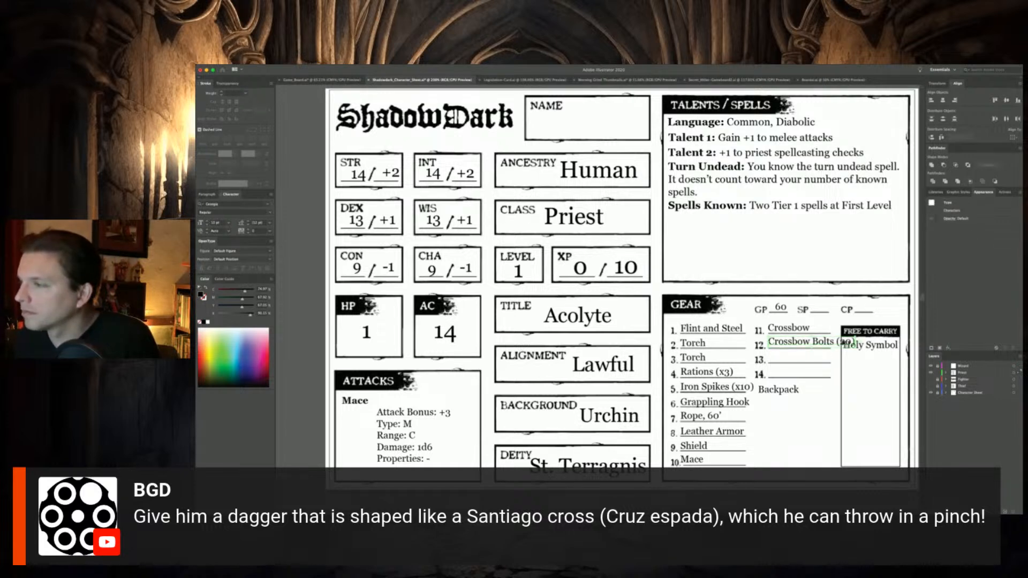
# Scale down the Crossbow Bolts (20) text so it fits within the slot 12 line
pyautogui.moveTo(856, 336); pyautogui.dragTo(836, 339)
pyautogui.click(783, 436)
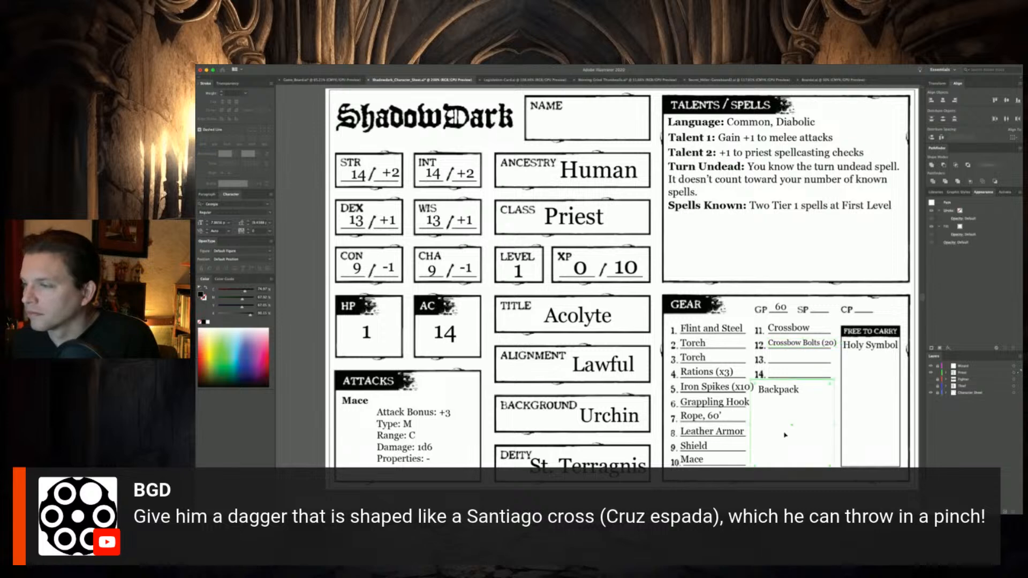
pyautogui.click(899, 312)
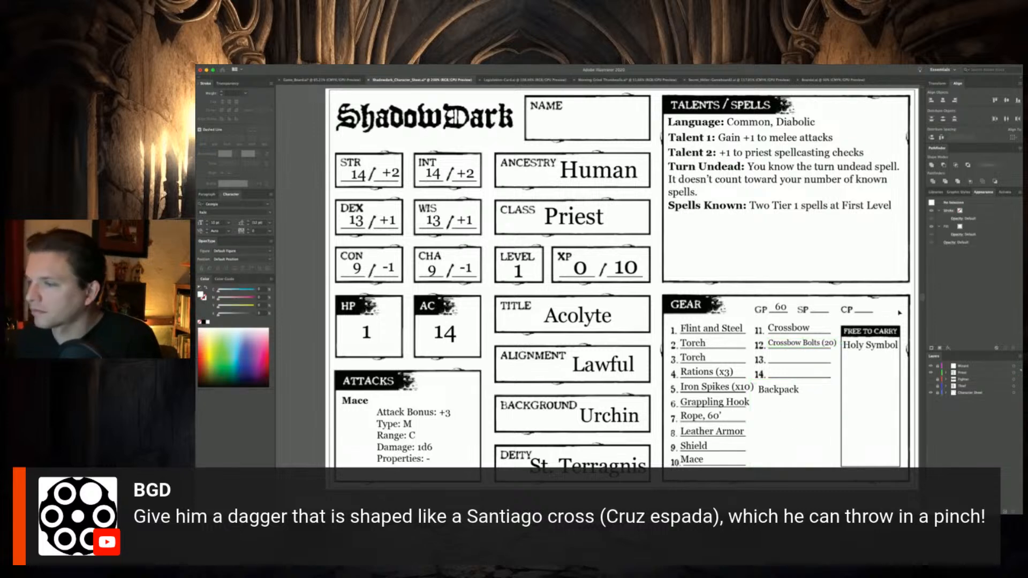
# Nudge the Mace attack text block slightly right and delete all the stat lines beneath its heading
pyautogui.moveTo(388, 429)
pyautogui.mouseDown()
pyautogui.moveTo(370, 428)
pyautogui.moveTo(395, 425)
pyautogui.mouseUp()
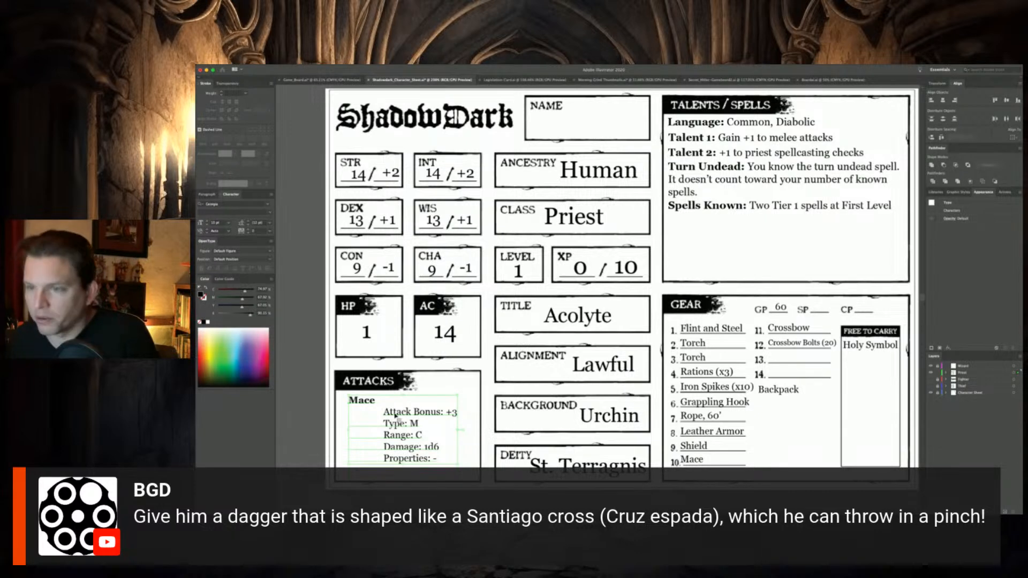
pyautogui.moveTo(383, 411); pyautogui.dragTo(461, 461)
pyautogui.press('super+c')
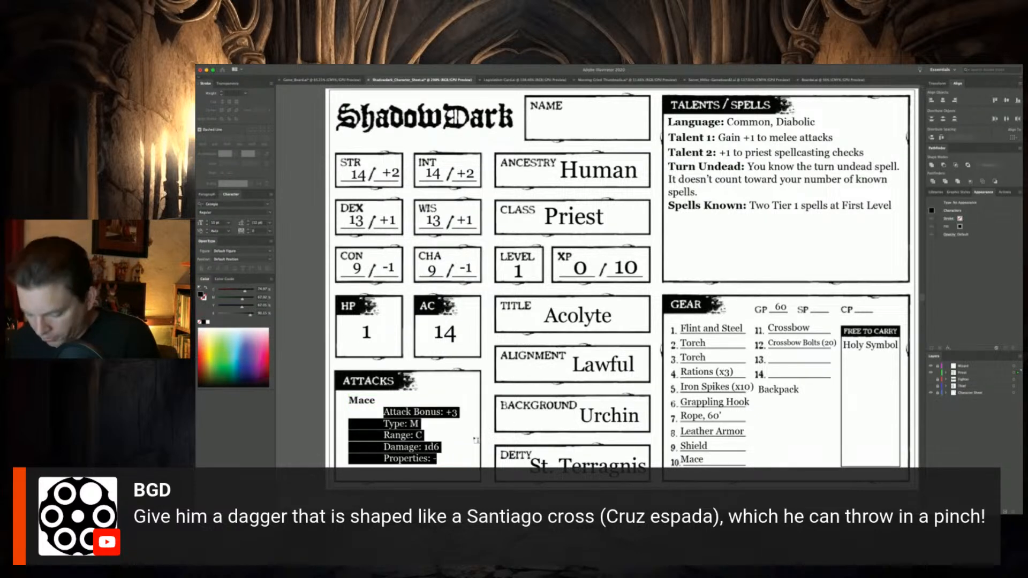
pyautogui.press('BackSpace')
pyautogui.press('BackSpace')
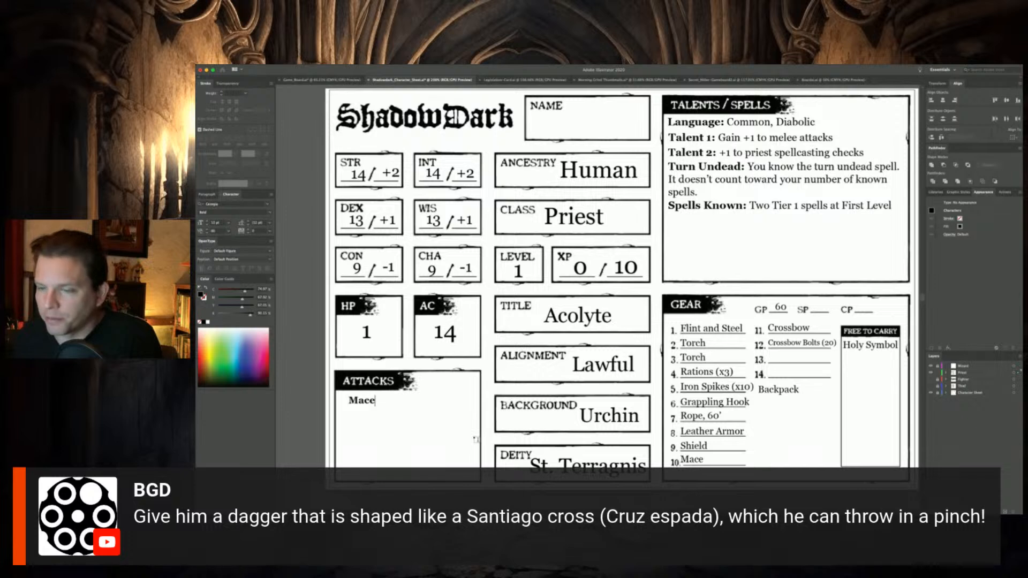
# Shift the Mace heading left in the Attacks box and paste the cut stat lines beside it as separate text
pyautogui.doubleClick(358, 403)
pyautogui.moveTo(358, 404); pyautogui.dragTo(356, 404)
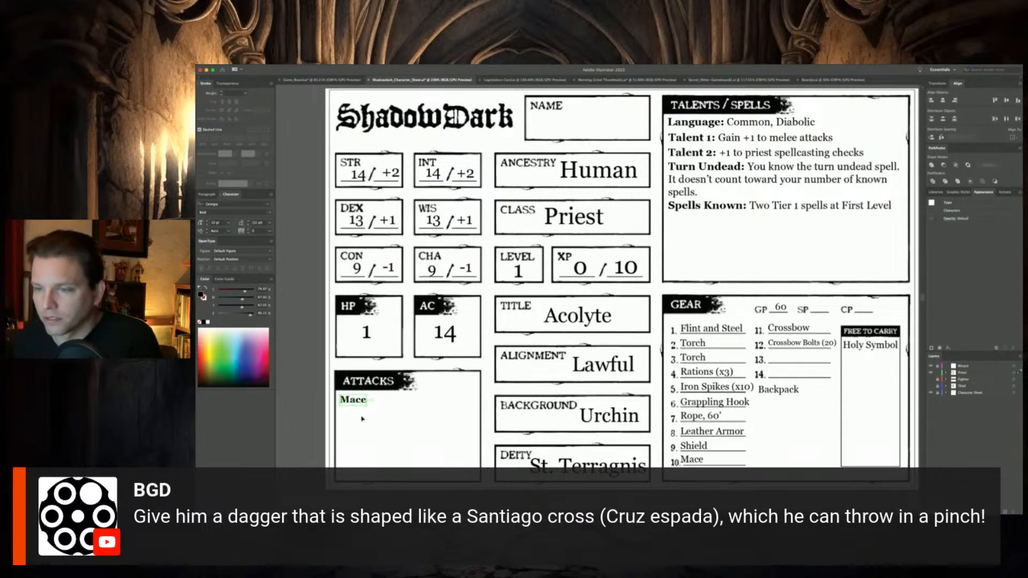
pyautogui.click(361, 418)
pyautogui.press('super+v')
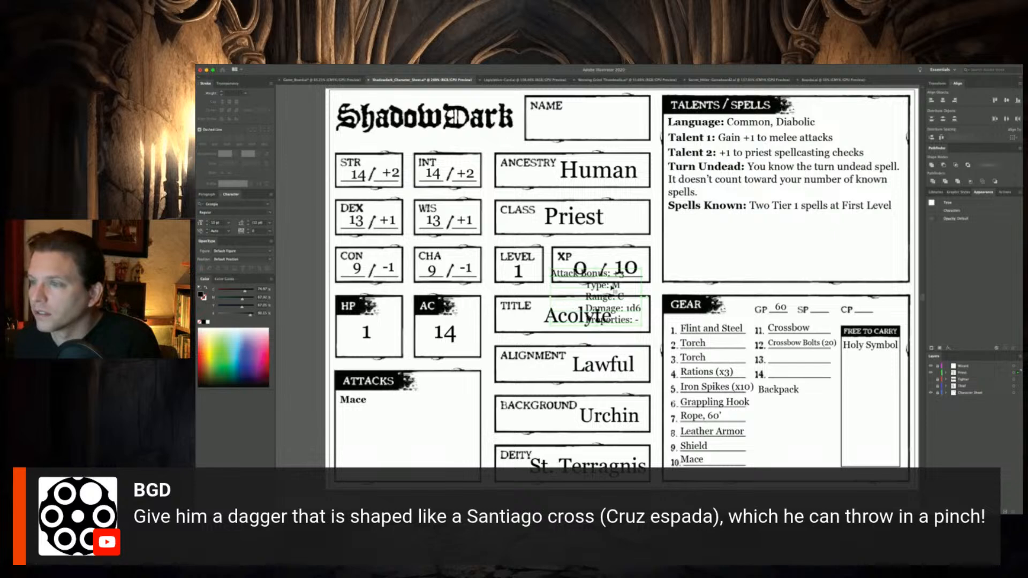
pyautogui.moveTo(613, 293); pyautogui.dragTo(444, 425)
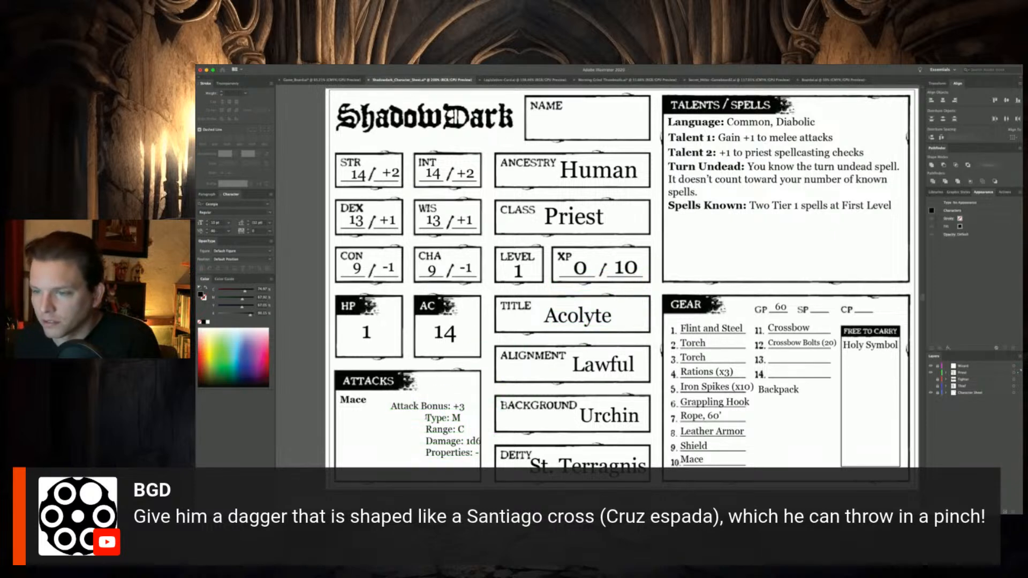
# Remove the indents before Type, Range, Damage and Properties so they line up with the Attack Bonus line
pyautogui.press('BackSpace')
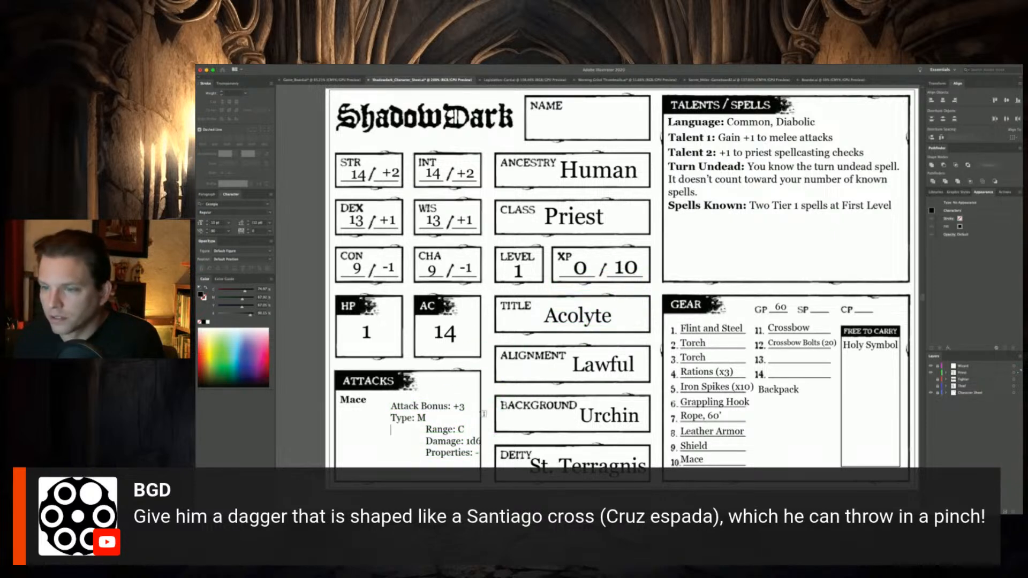
pyautogui.press('End')
pyautogui.press('Delete')
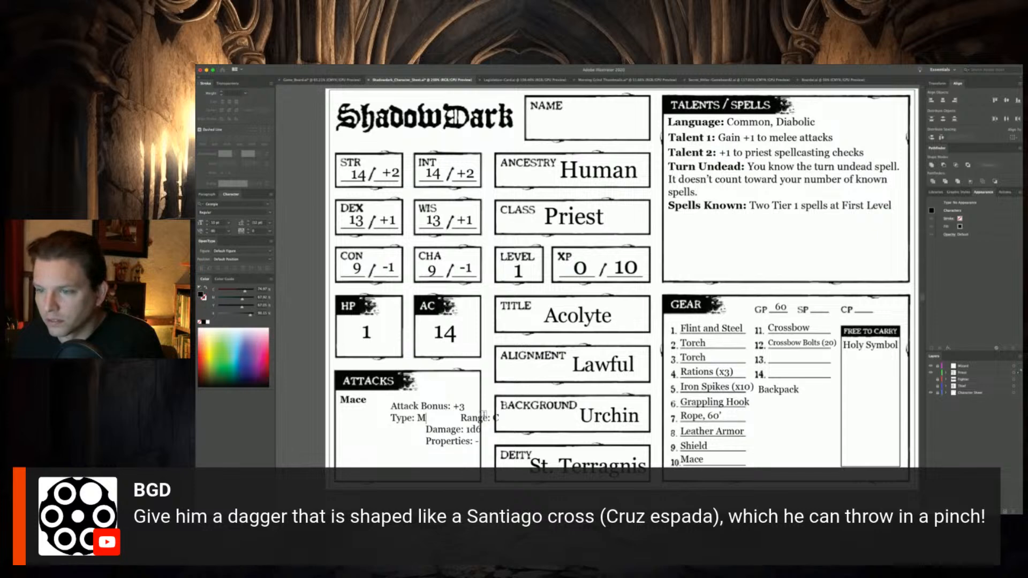
pyautogui.press('Return')
pyautogui.press('Right')
pyautogui.press('BackSpace')
pyautogui.press('Down')
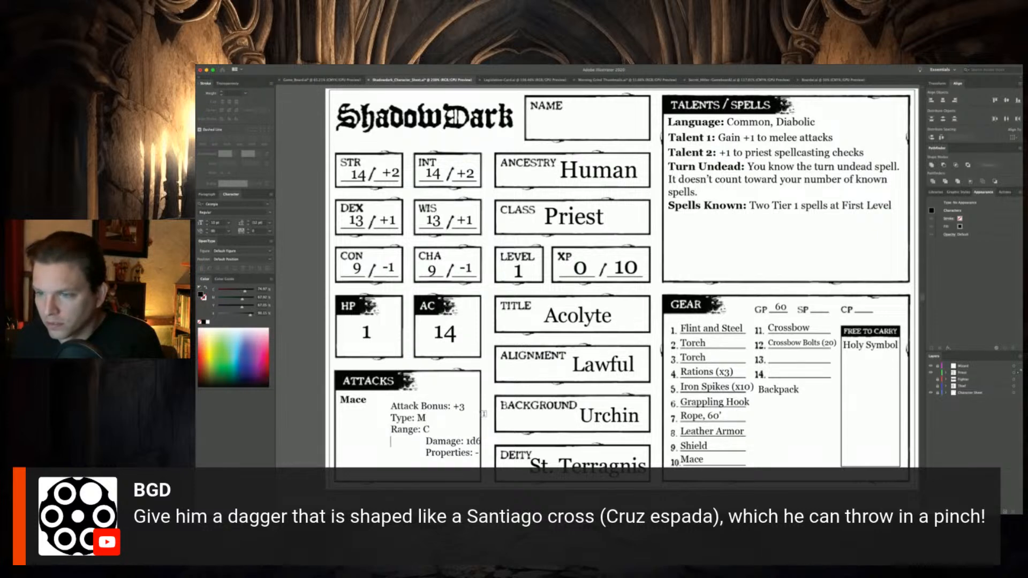
pyautogui.press('Right')
pyautogui.press('BackSpace')
pyautogui.press('Down')
pyautogui.press('Right')
pyautogui.press('BackSpace')
# Move the stat text block directly beneath the Mace heading in the Attacks box
pyautogui.scroll(2, 483, 414)
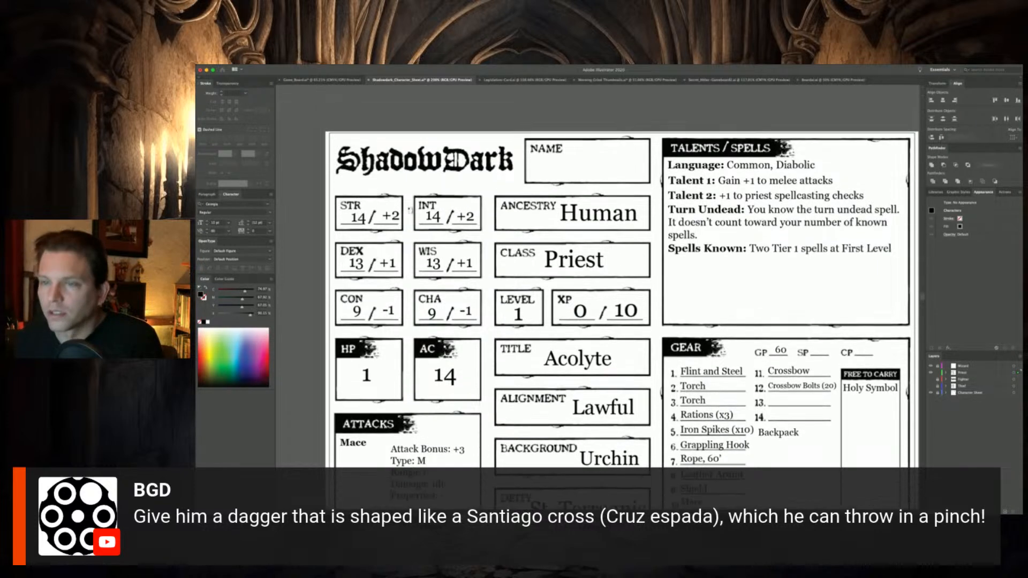
pyautogui.scroll(-3, 456, 408)
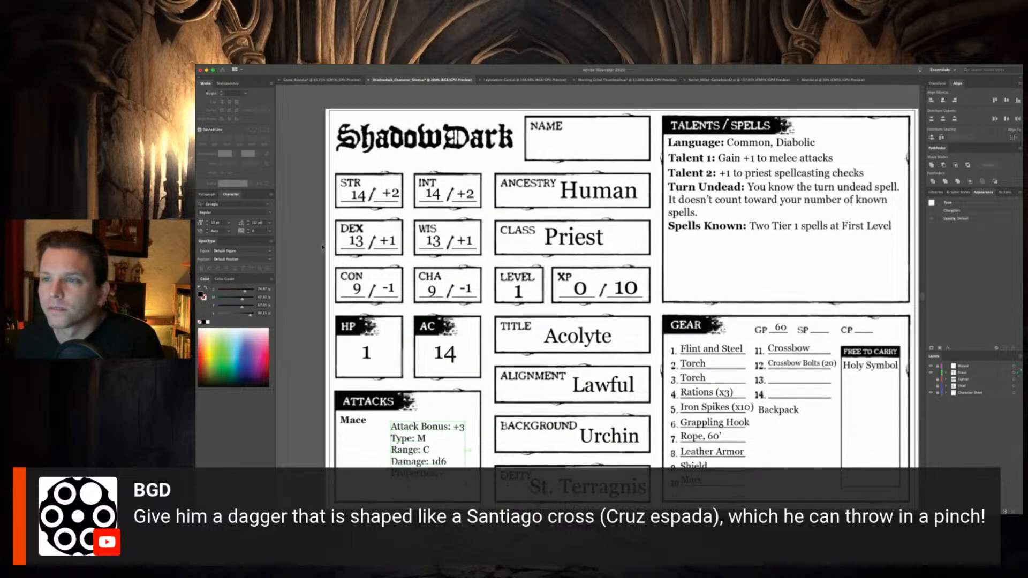
pyautogui.moveTo(457, 408); pyautogui.dragTo(409, 413)
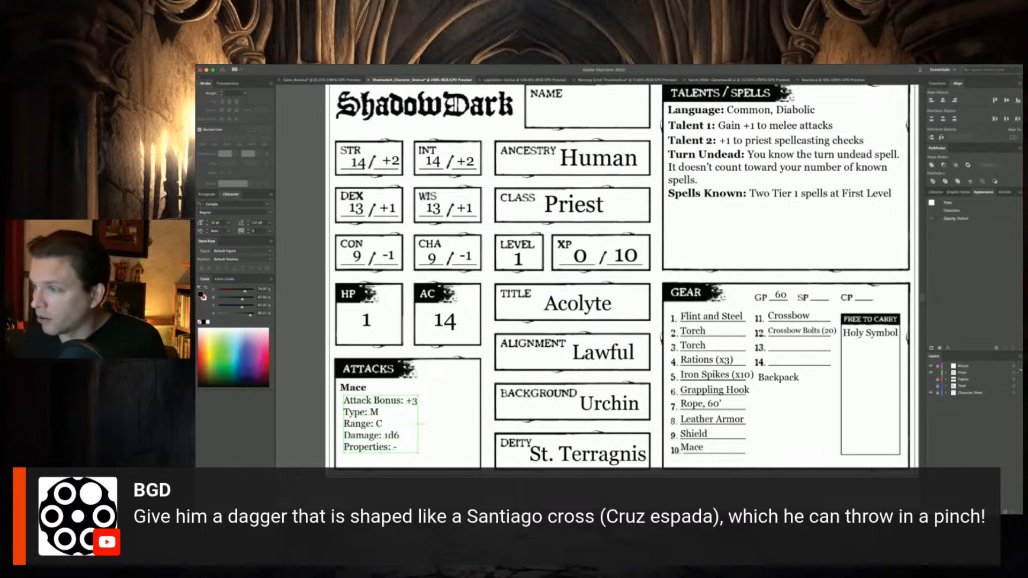
# Set the GP value in the Gear section to 19 and save the document
pyautogui.click(782, 295)
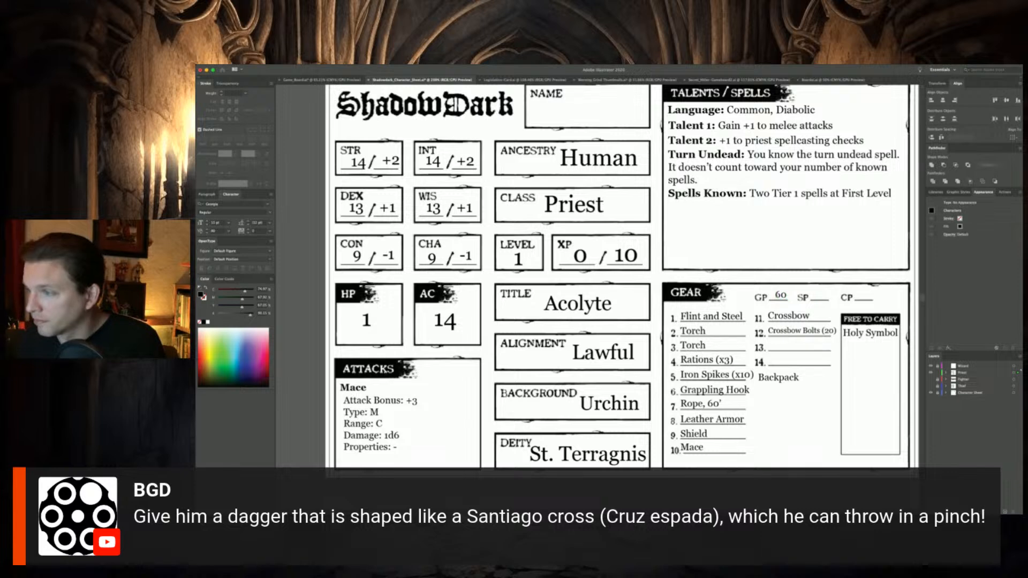
pyautogui.doubleClick(783, 295)
pyautogui.write('19')
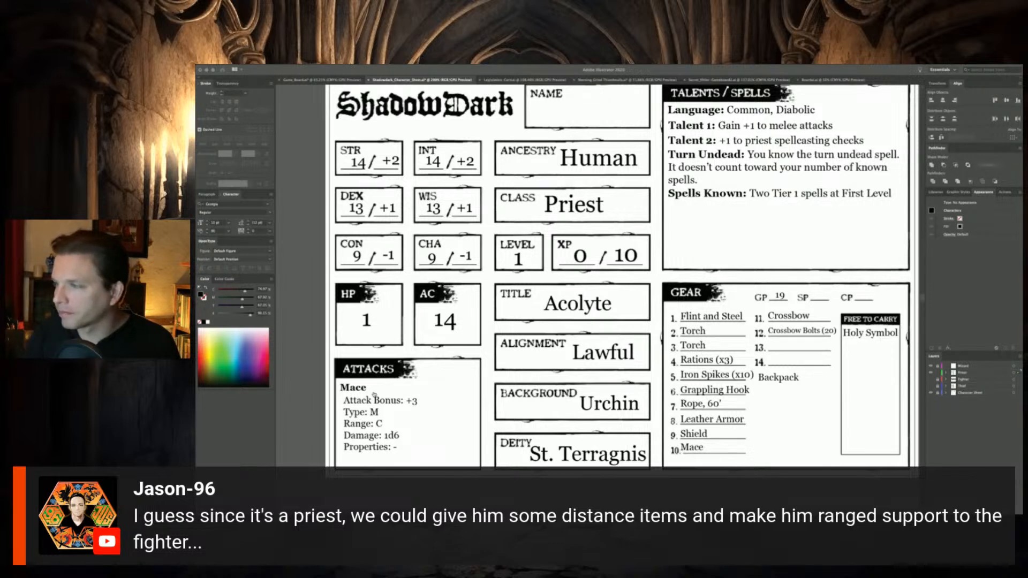
pyautogui.click(822, 71)
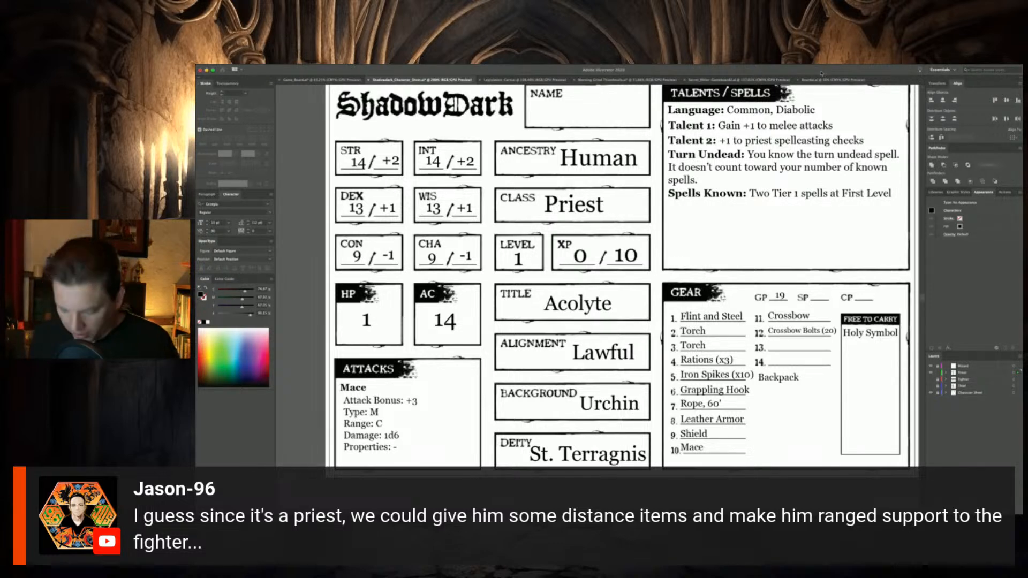
pyautogui.press('super+s')
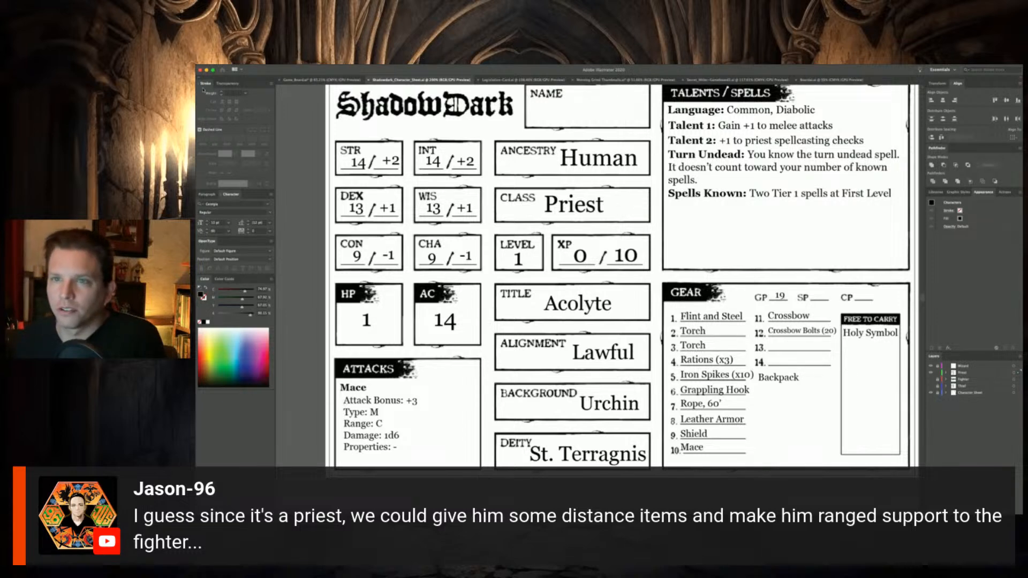
# Shrink the Mace stats, place a copy of the Mace heading and stats alongside, and retitle the copied heading "Crossbow"
pyautogui.click(360, 410)
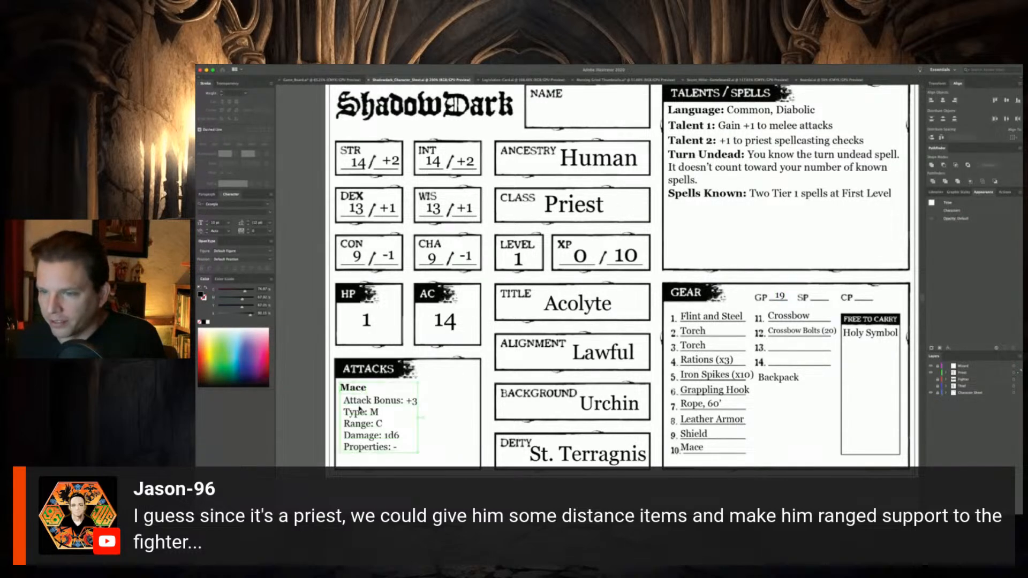
pyautogui.moveTo(359, 410); pyautogui.dragTo(412, 388)
pyautogui.click(389, 407)
pyautogui.doubleClick(420, 389)
pyautogui.press('super+a')
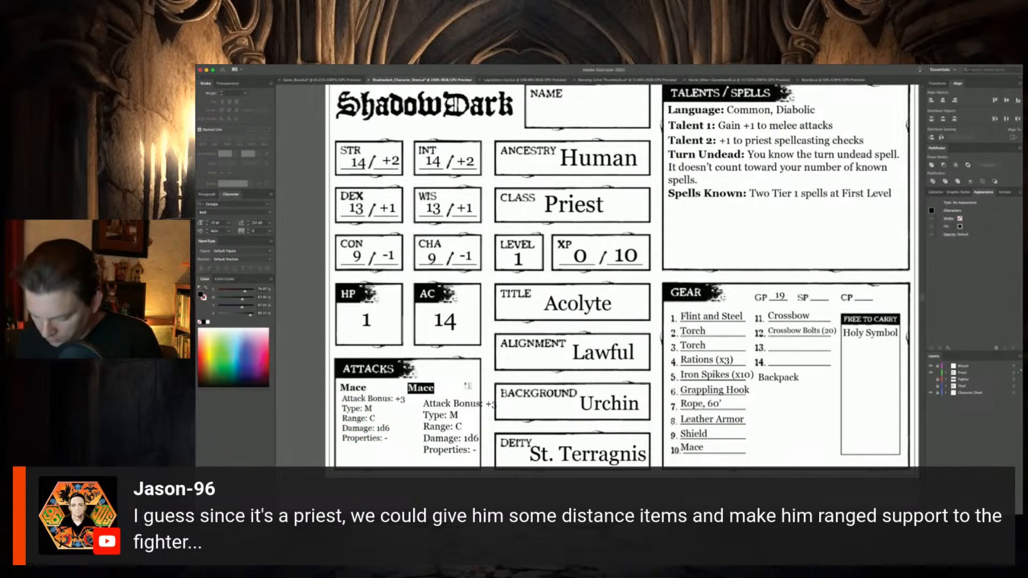
pyautogui.write('Crossbow')
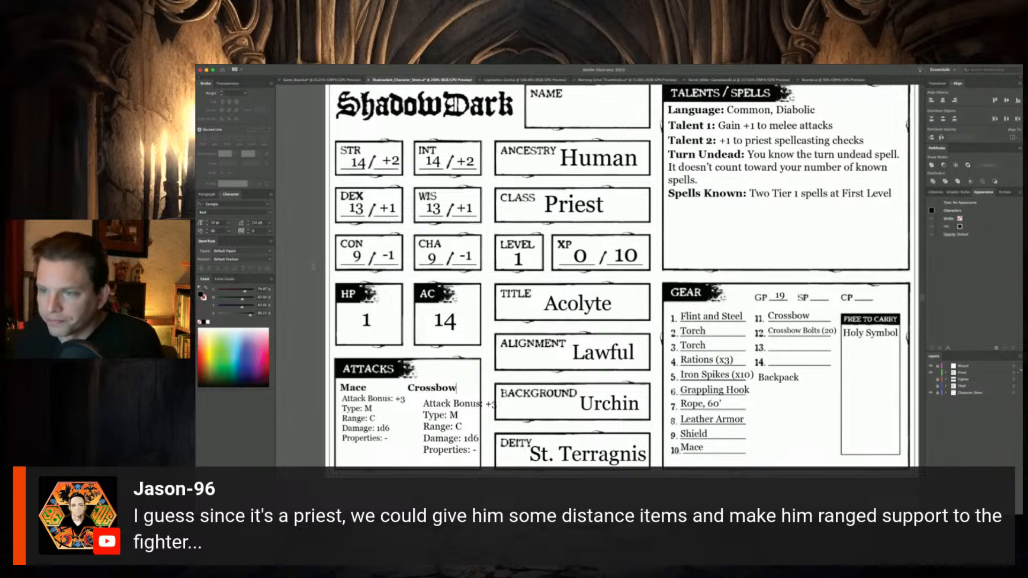
pyautogui.press('Escape')
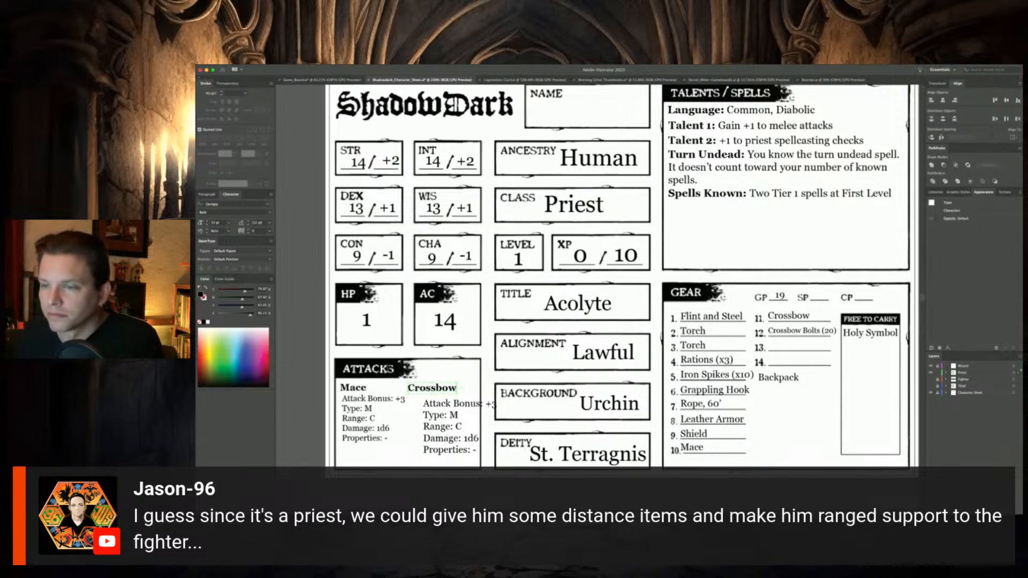
# Move the copied stat block closer under the Crossbow heading and set its Attack Bonus to +1
pyautogui.click(446, 405)
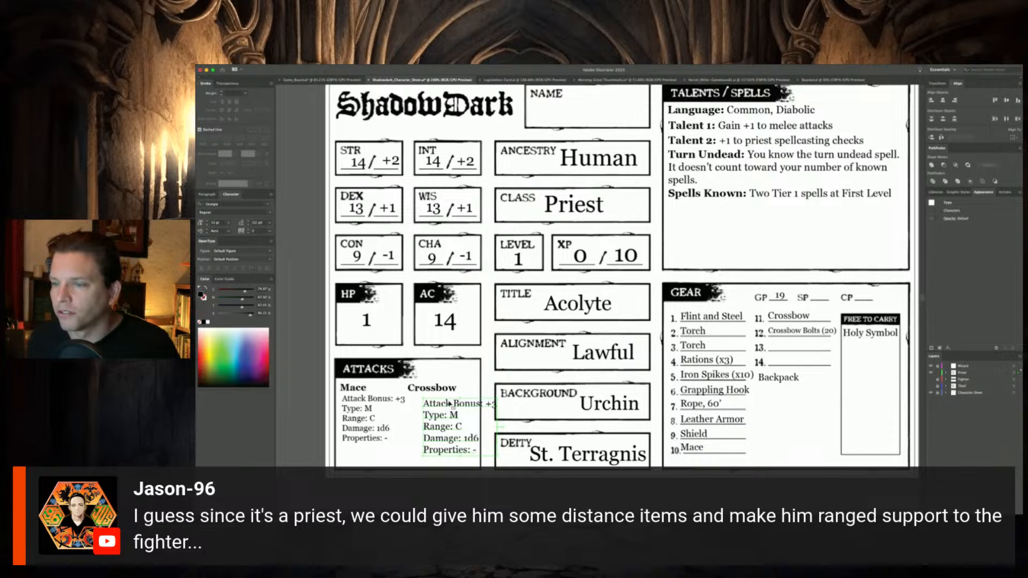
pyautogui.moveTo(482, 405); pyautogui.dragTo(475, 401)
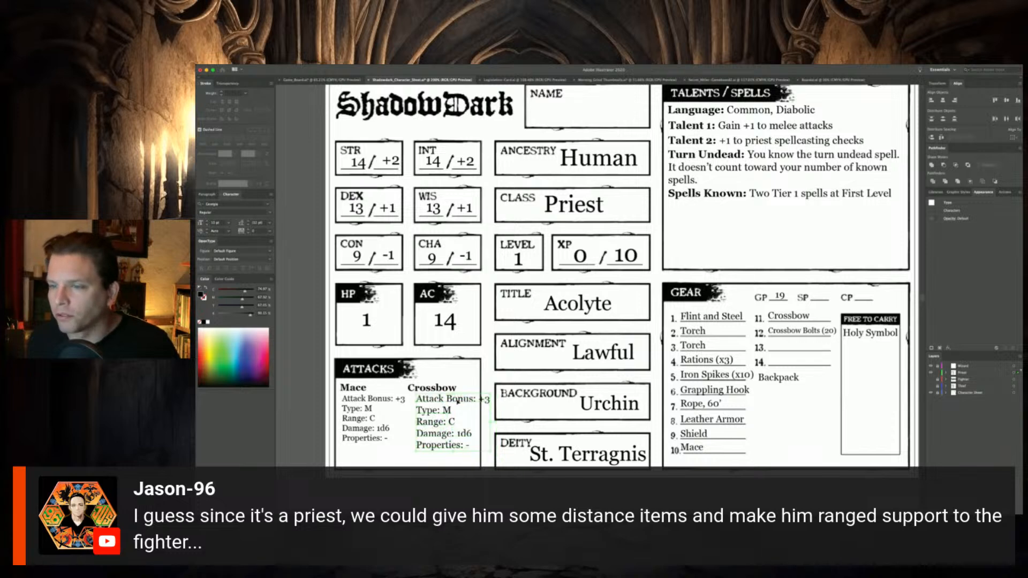
pyautogui.doubleClick(484, 400)
pyautogui.write('+1')
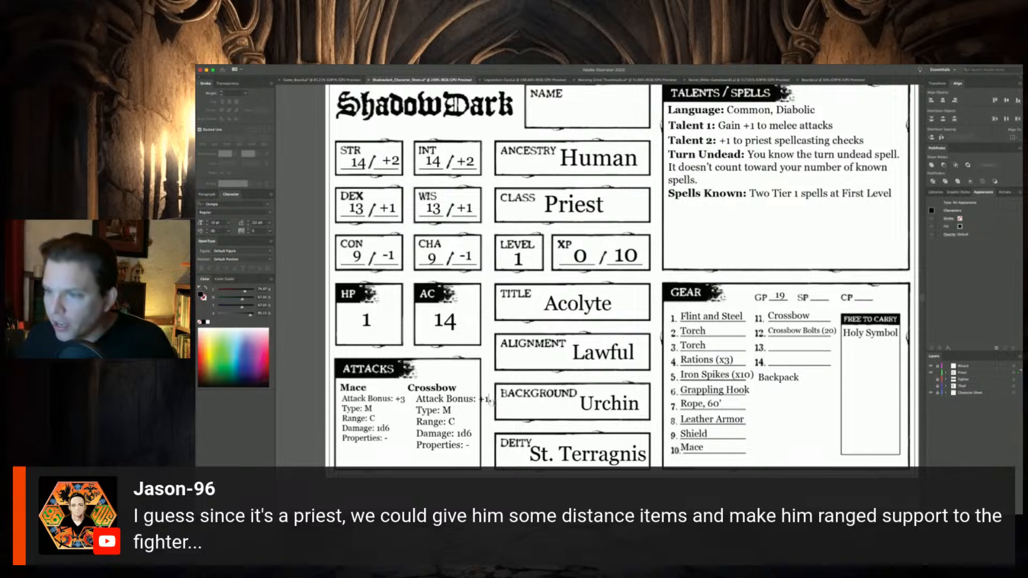
# Set the Crossbow's Type to R, Range to F and Properties to "2H, L"
pyautogui.doubleClick(447, 410)
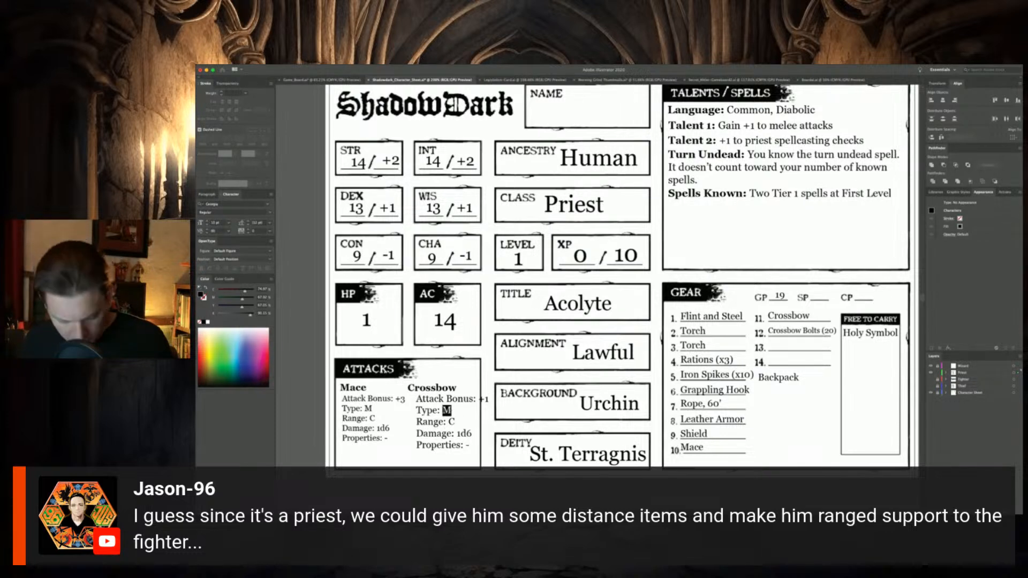
pyautogui.write('R')
pyautogui.doubleClick(452, 421)
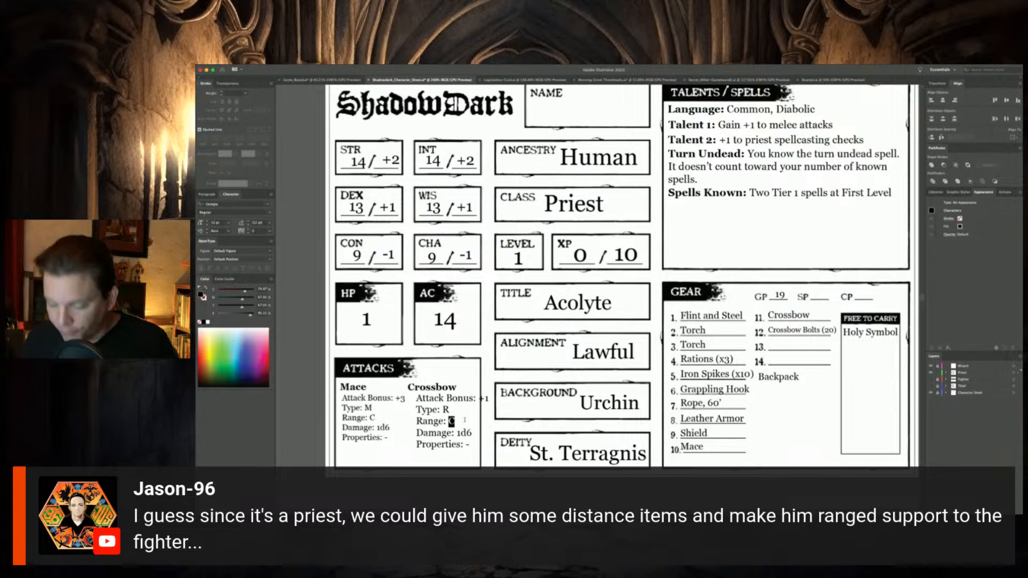
pyautogui.write('F')
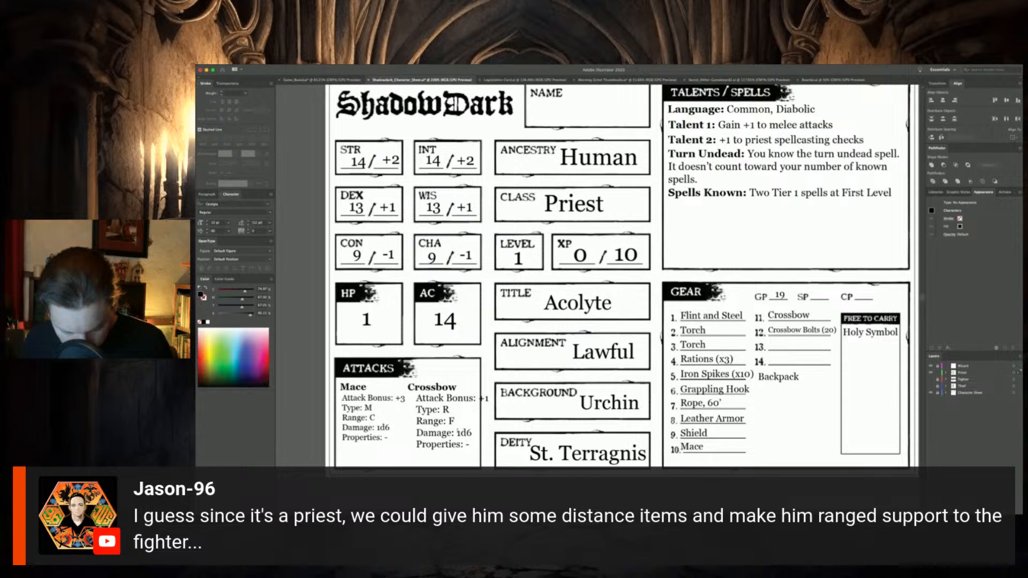
pyautogui.doubleClick(467, 444)
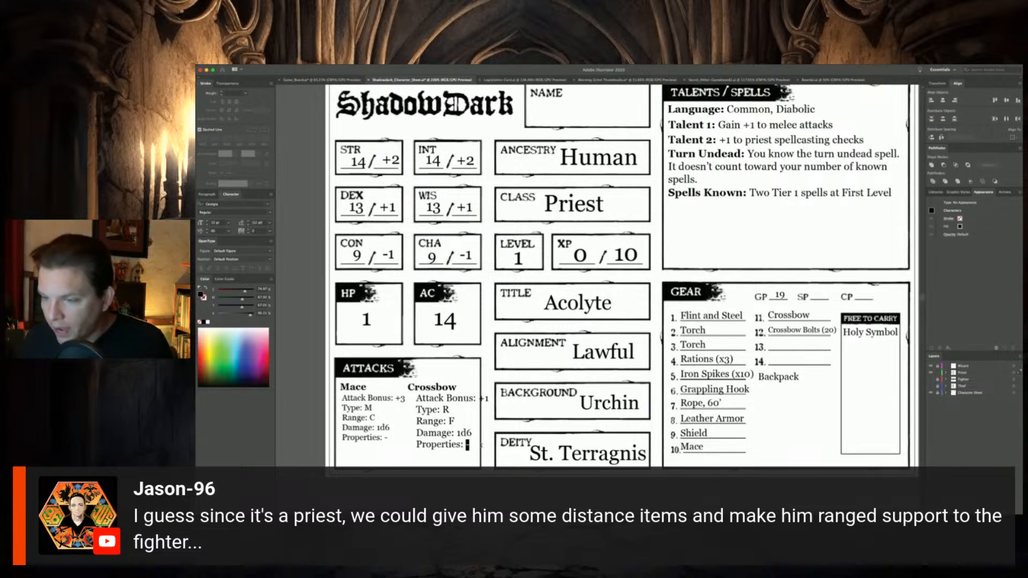
pyautogui.write('2')
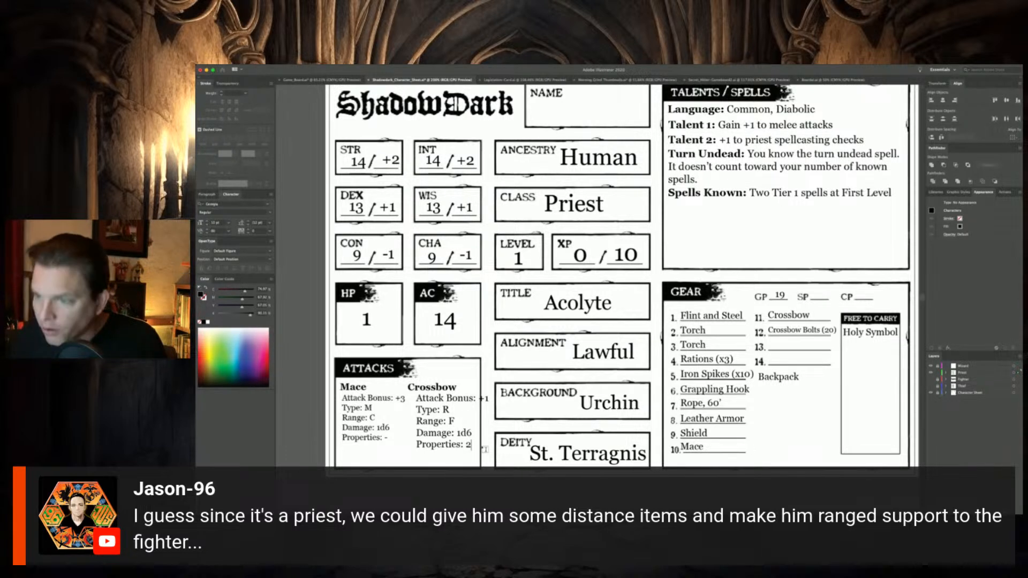
pyautogui.write('Hm')
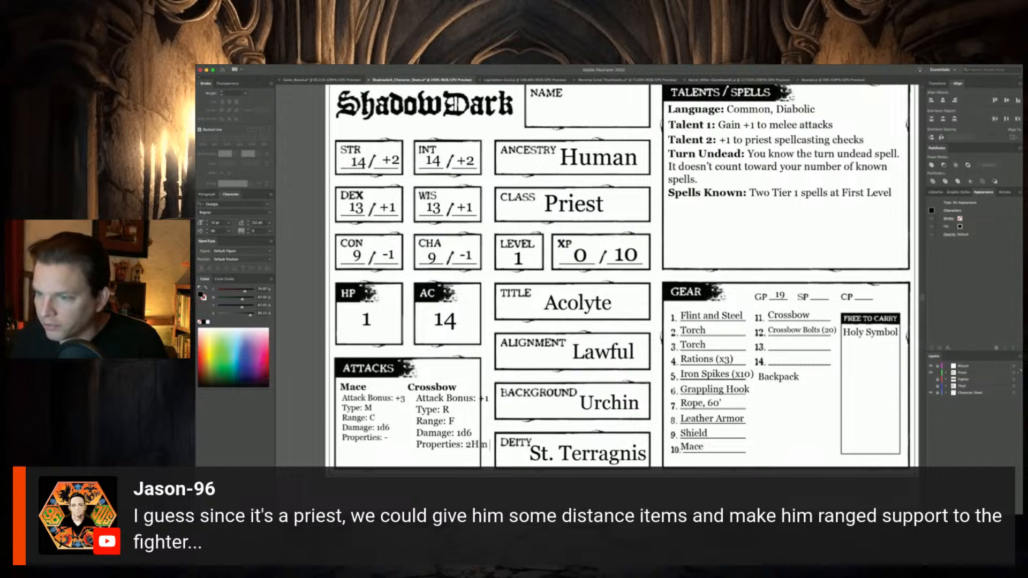
pyautogui.press('BackSpace')
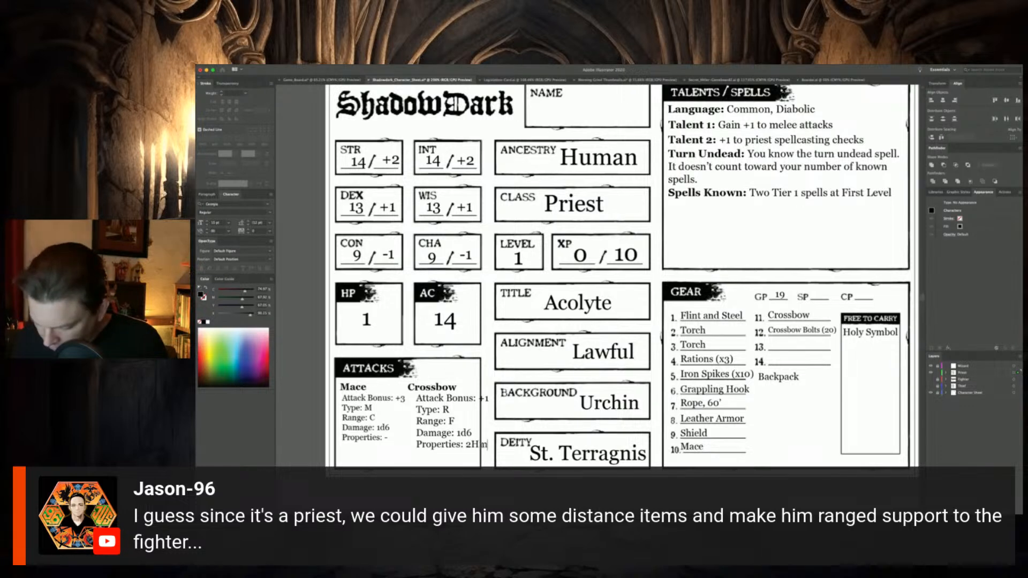
pyautogui.write(', L')
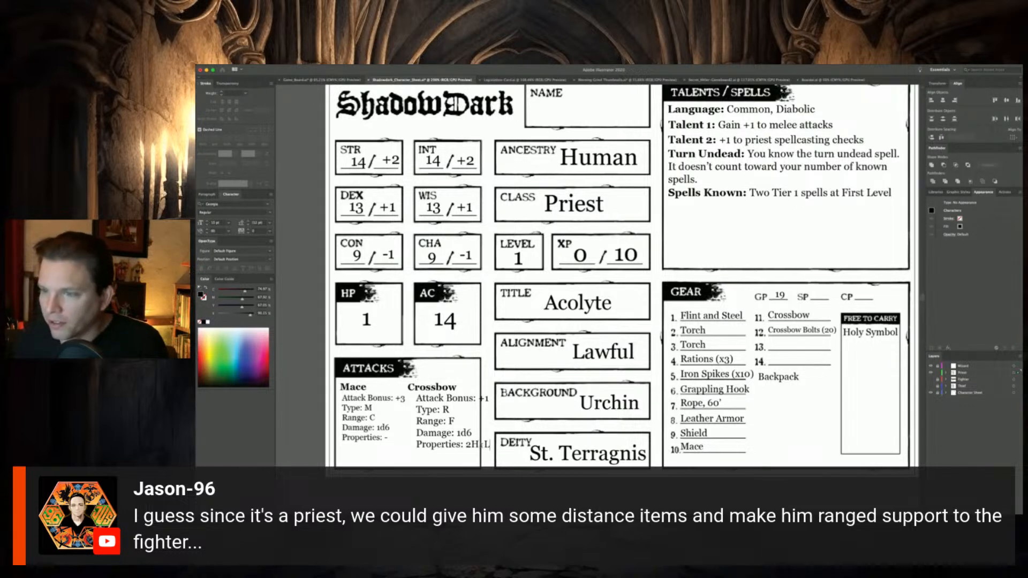
pyautogui.click(196, 95)
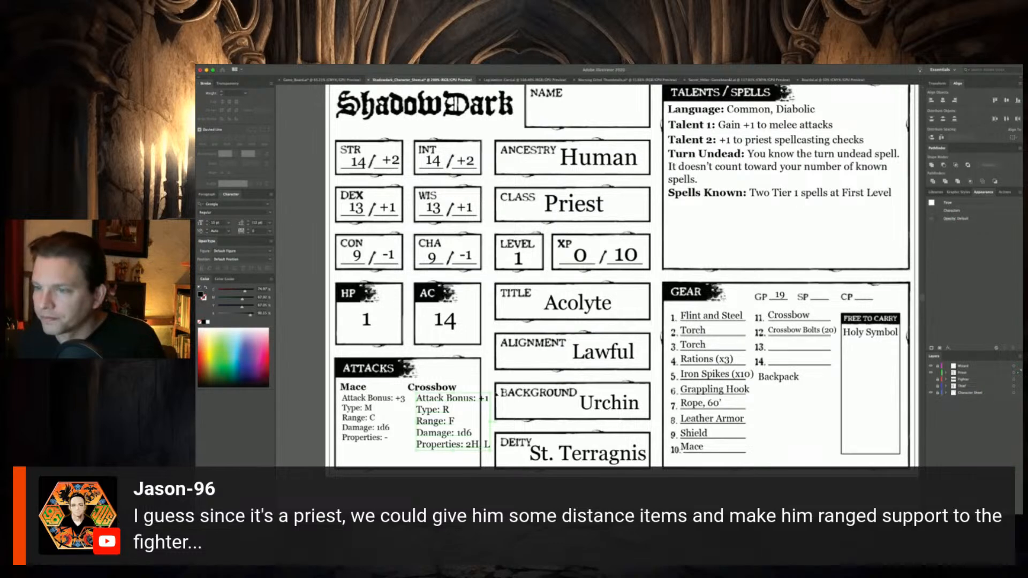
# Scale down the Crossbow stat block to fit inside the Attacks box and position it under its heading
pyautogui.moveTo(490, 394); pyautogui.dragTo(457, 400)
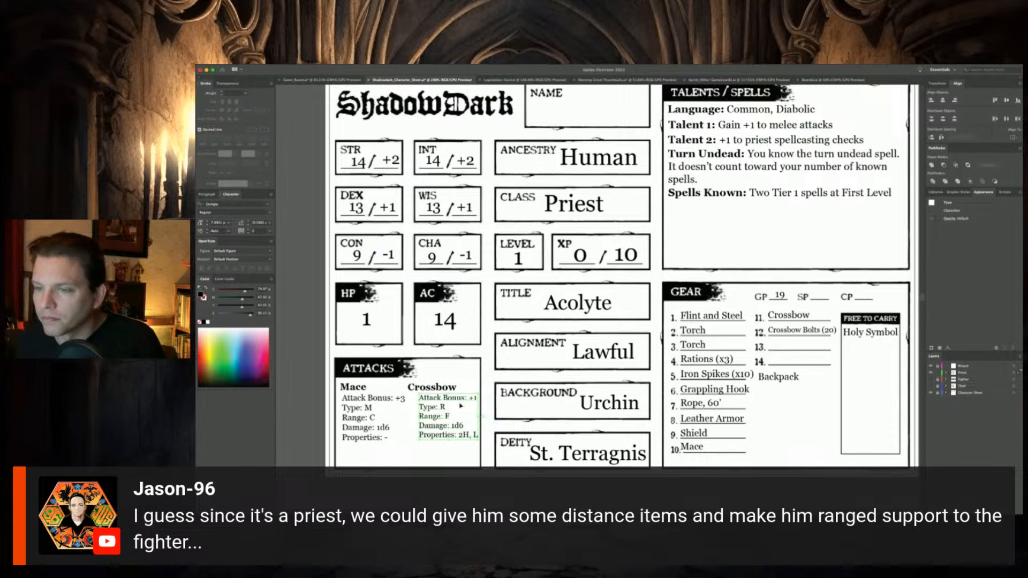
pyautogui.moveTo(419, 442); pyautogui.dragTo(420, 428)
pyautogui.click(414, 454)
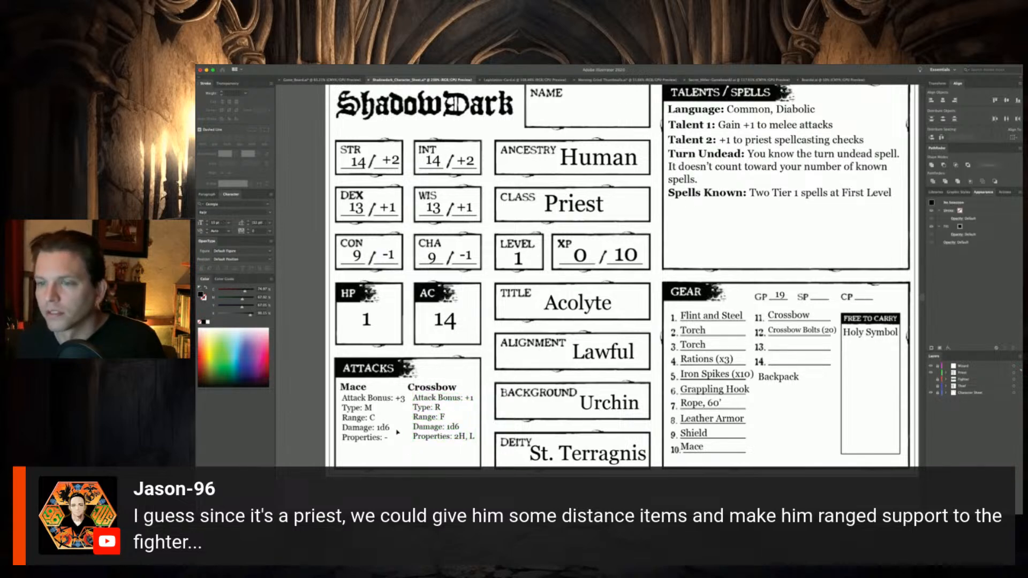
# Move the Mace and Crossbow stat blocks slightly left and align each block's left edge with its heading
pyautogui.moveTo(370, 400); pyautogui.dragTo(367, 400)
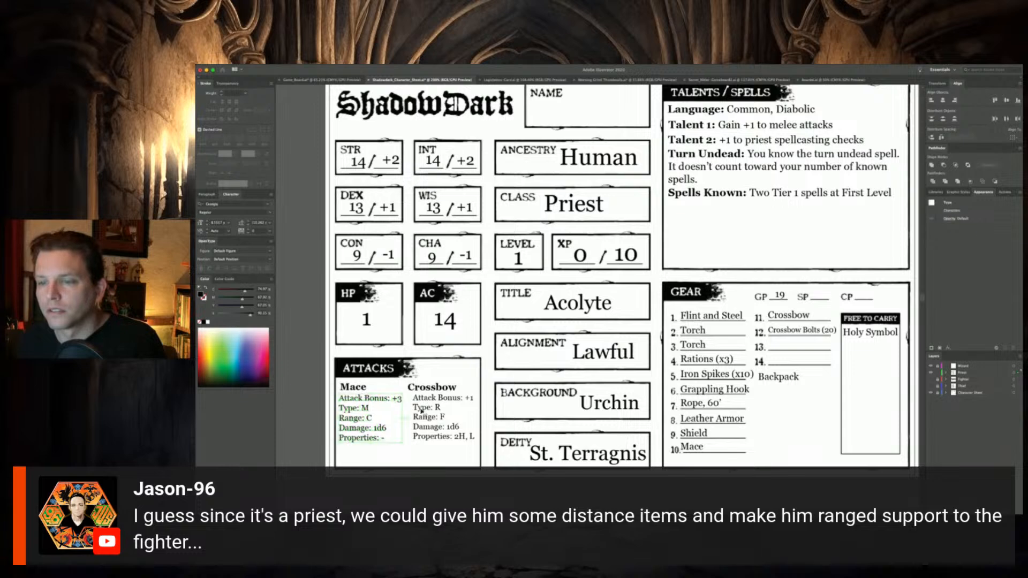
pyautogui.moveTo(439, 402); pyautogui.dragTo(435, 403)
pyautogui.click(430, 459)
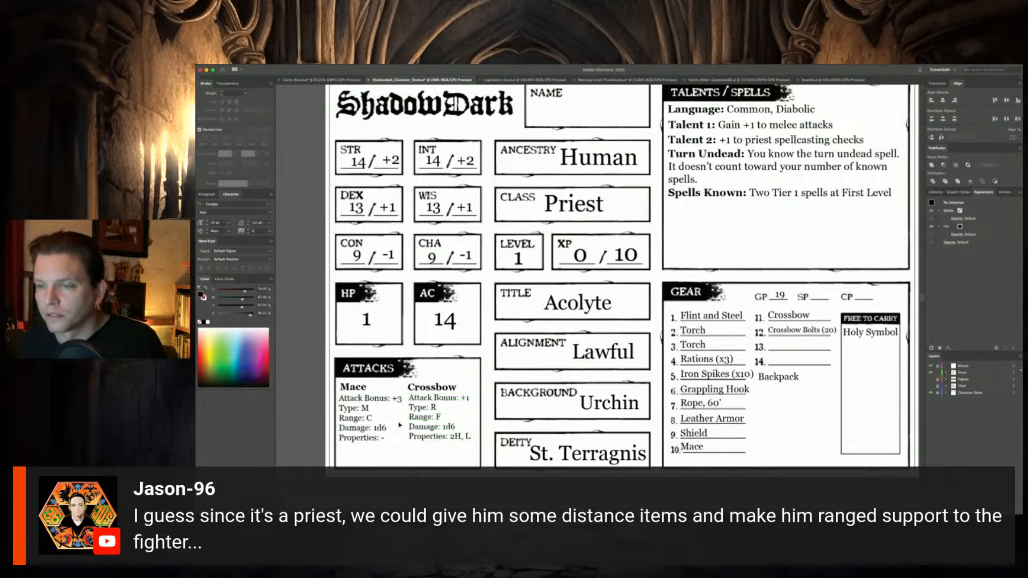
pyautogui.click(353, 411)
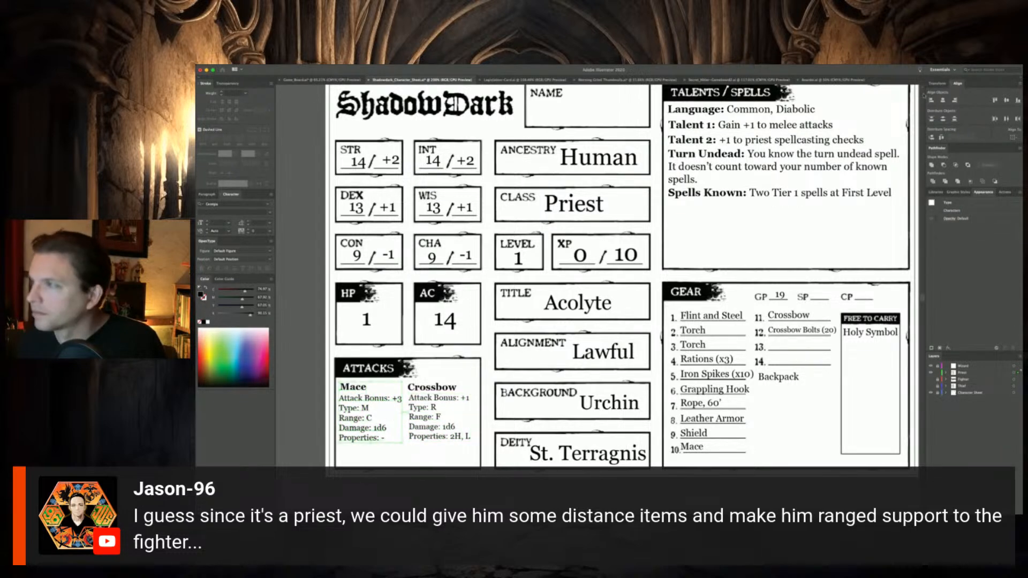
pyautogui.doubleClick(429, 390)
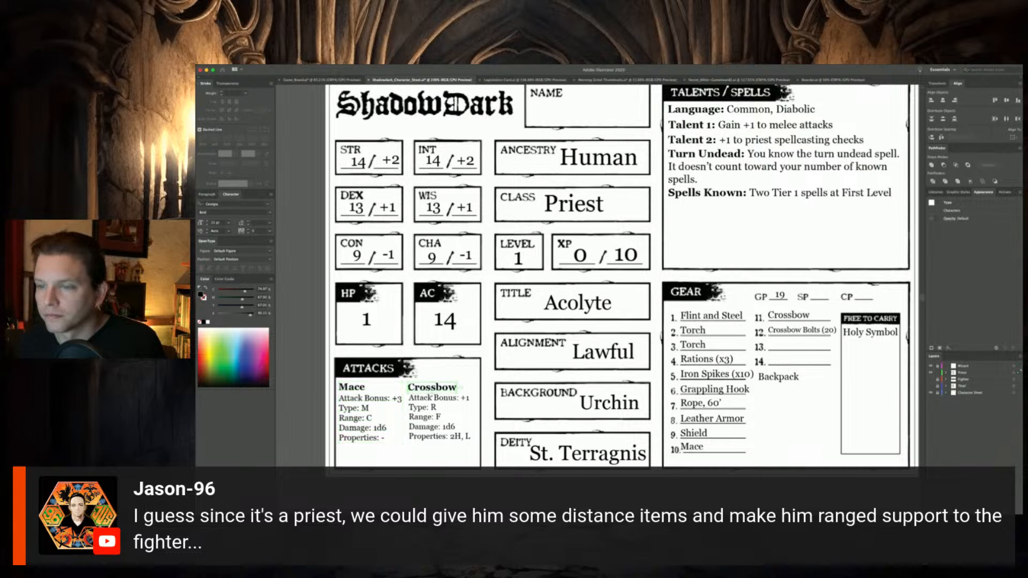
pyautogui.press('Escape')
pyautogui.click(931, 100)
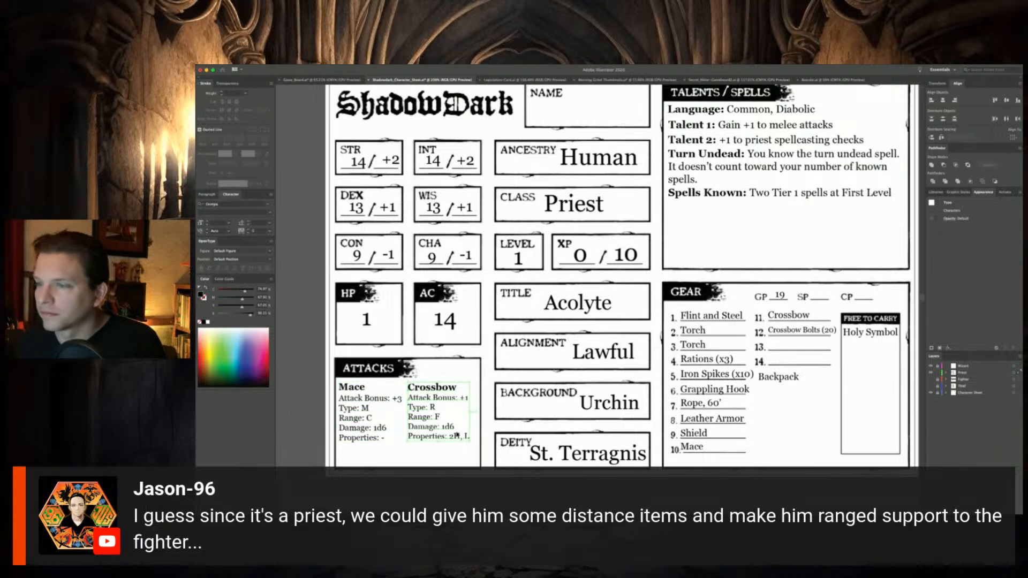
# Align the Mace and Crossbow headings with each other at the same height in the Attacks box
pyautogui.click(476, 372)
pyautogui.click(361, 387)
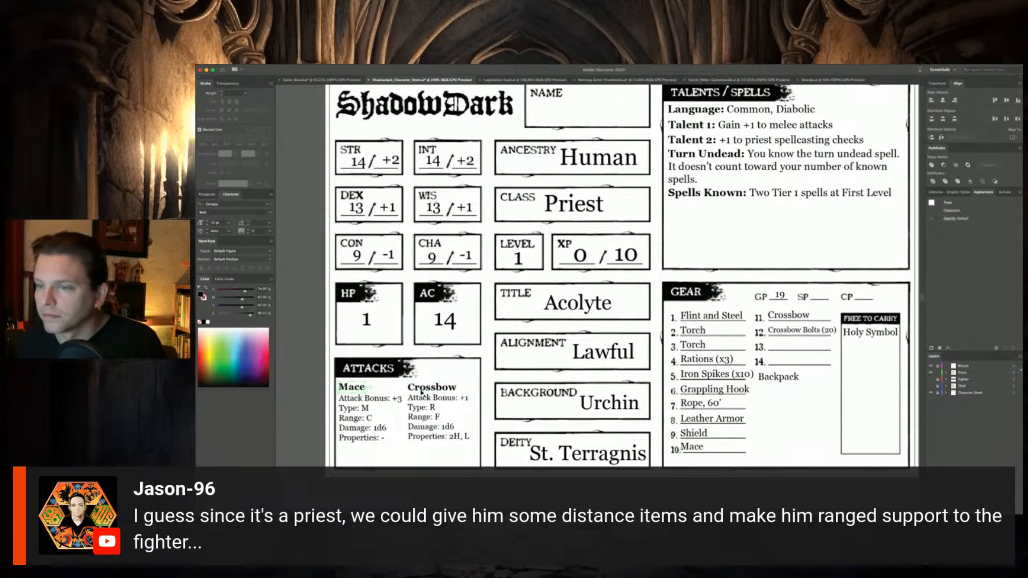
pyautogui.keyDown('shift'); pyautogui.click(418, 391); pyautogui.keyUp('shift')
pyautogui.click(1007, 101)
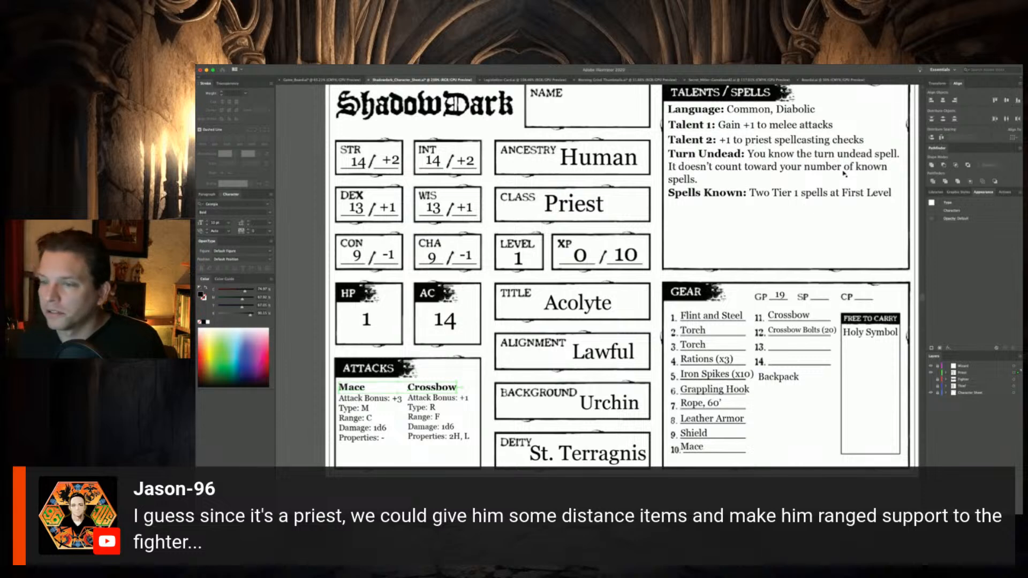
# Copy the Thief's name text onto the Priest layer, hide the Thief layer again, and place the copy in the Name box
pyautogui.scroll(2, 654, 302)
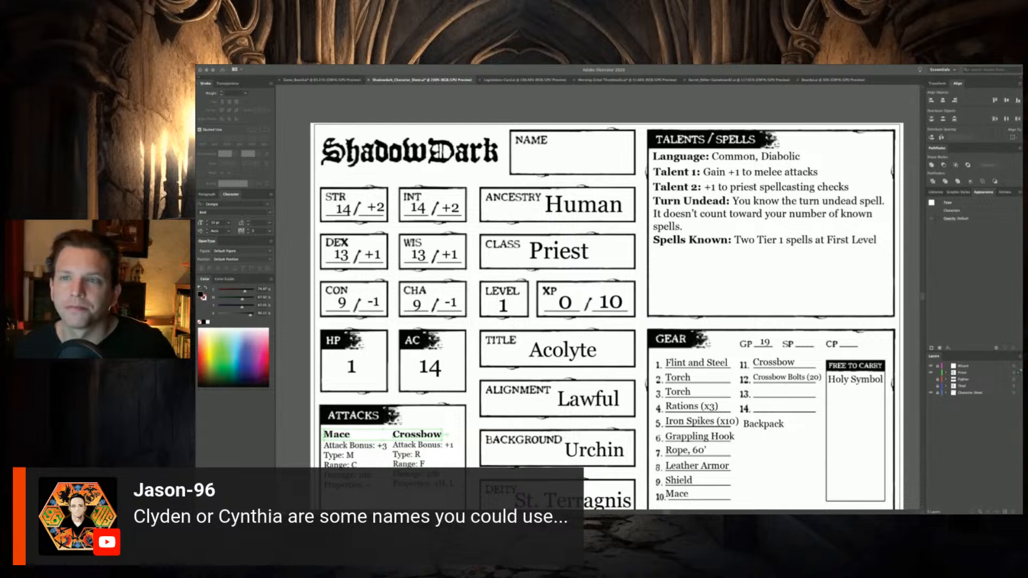
pyautogui.click(517, 111)
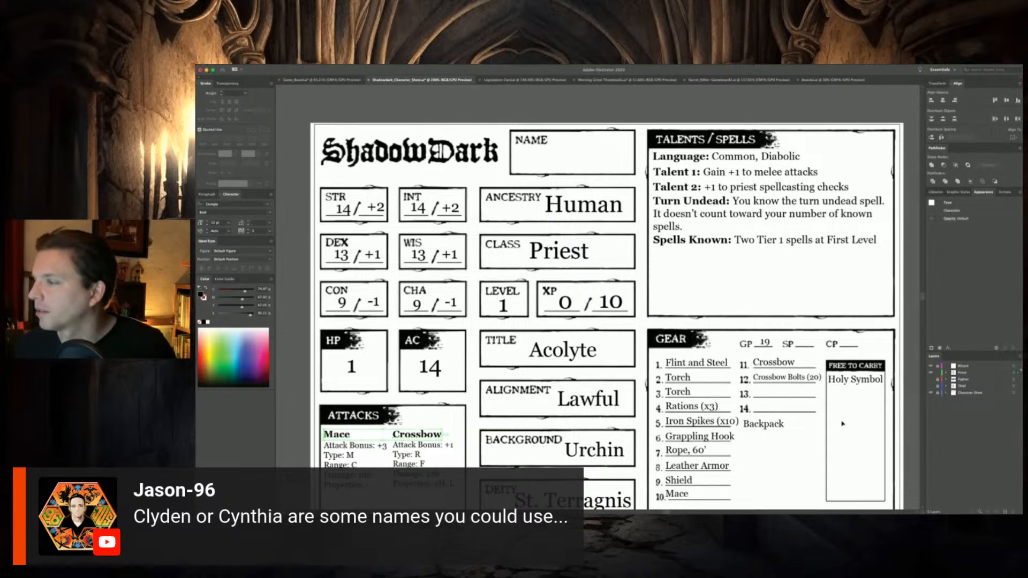
pyautogui.click(931, 385)
pyautogui.click(575, 165)
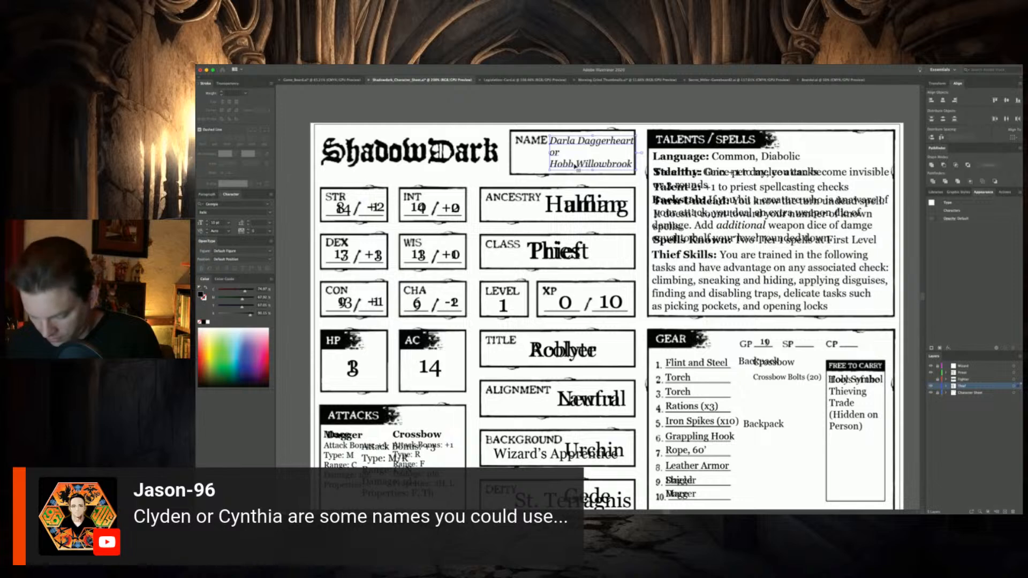
pyautogui.click(937, 386)
pyautogui.click(958, 374)
pyautogui.write('Darla Daggerheart or Hobb Willowbrook')
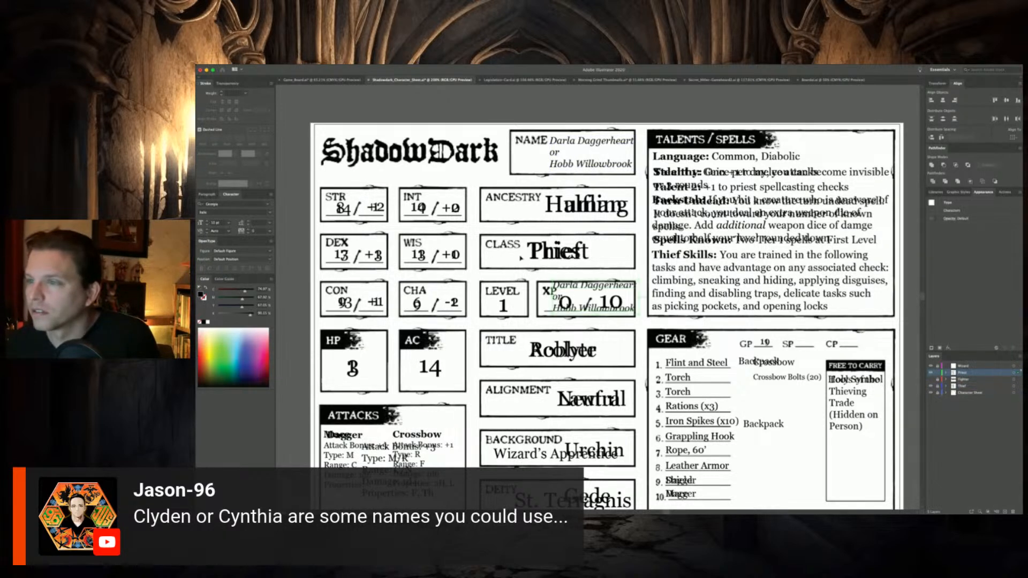
pyautogui.click(932, 386)
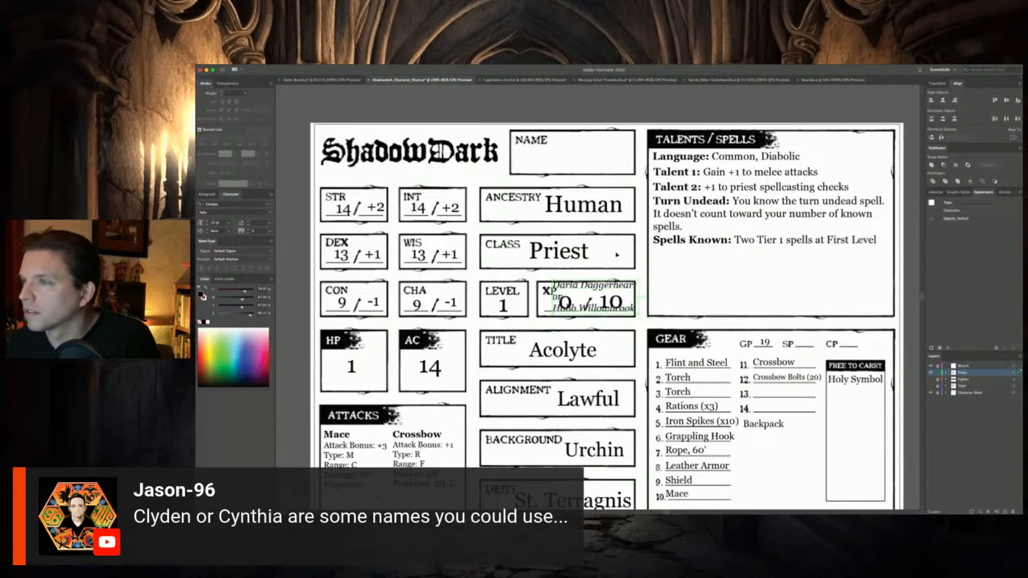
pyautogui.moveTo(608, 289); pyautogui.dragTo(635, 163)
# Replace the copied name text with the Priest's first name option
pyautogui.doubleClick(555, 142)
pyautogui.write('C')
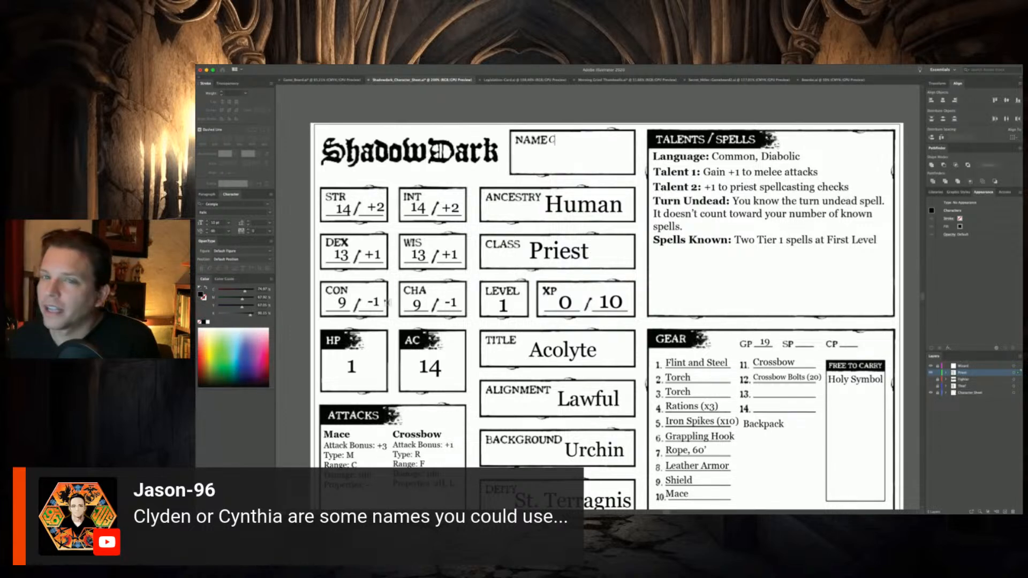
pyautogui.write('lden')
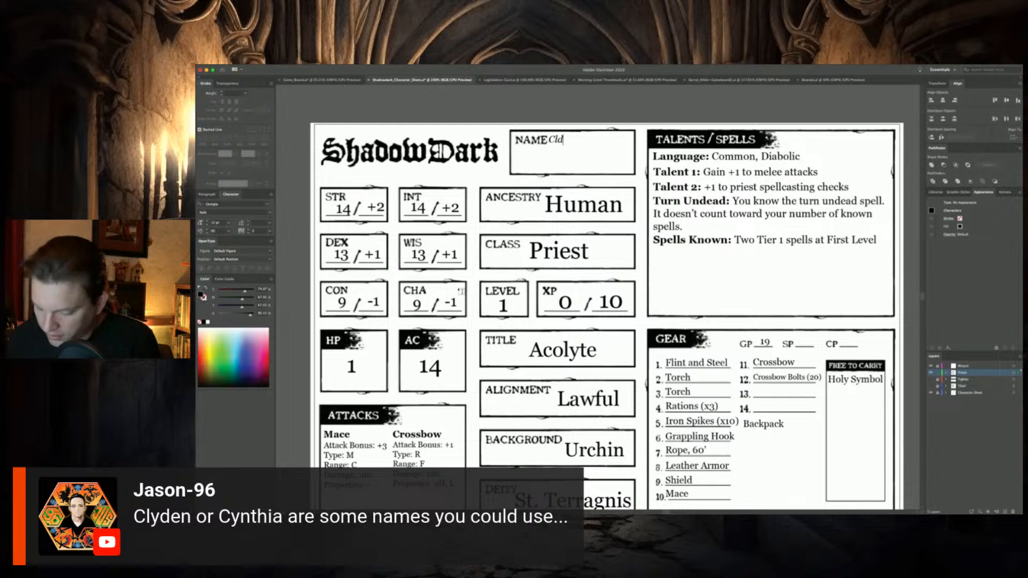
pyautogui.press('BackSpace')
pyautogui.press('BackSpace')
pyautogui.press('BackSpace')
pyautogui.write('yden')
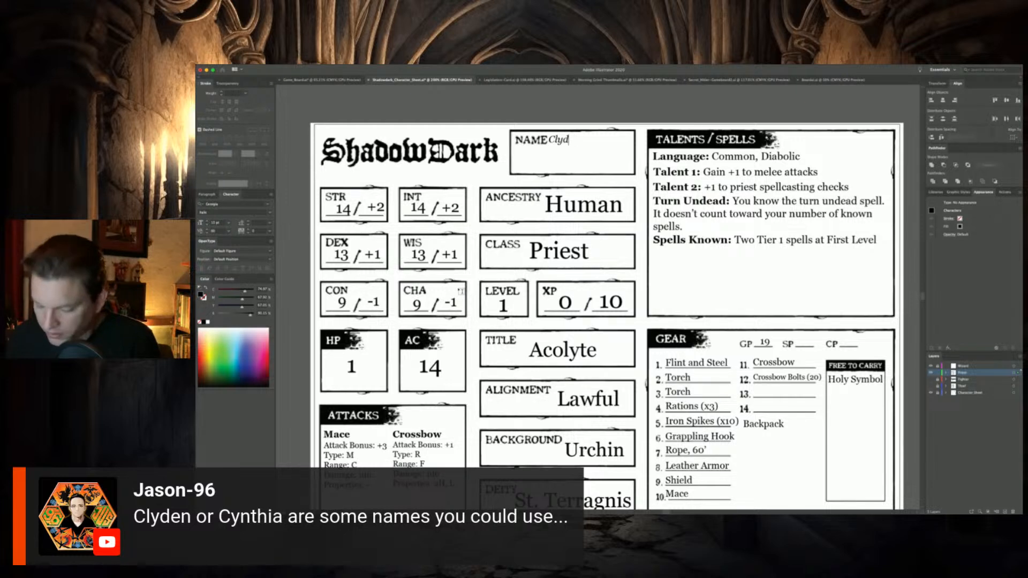
pyautogui.write('C')
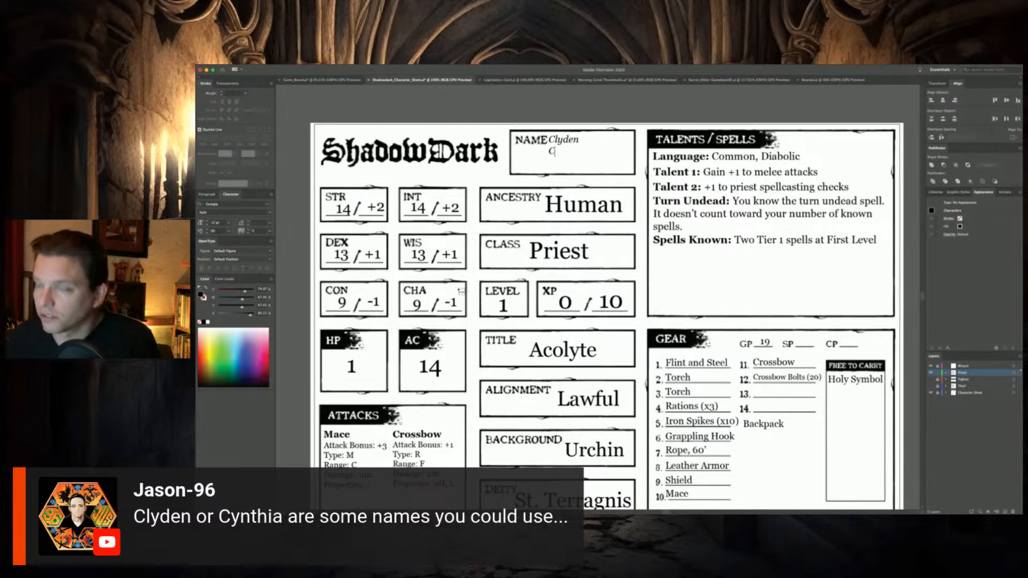
pyautogui.write('nt')
# Add "or" on a second line and the Priest's alternative name on a third line
pyautogui.press('BackSpace')
pyautogui.press('BackSpace')
pyautogui.press('BackSpace')
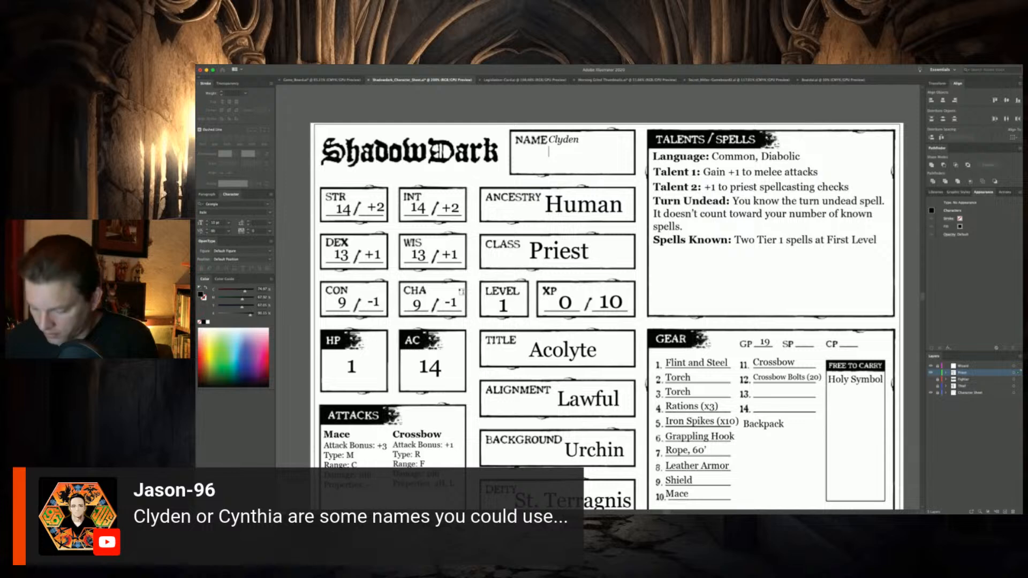
pyautogui.write('or')
pyautogui.press('Return')
pyautogui.write('C')
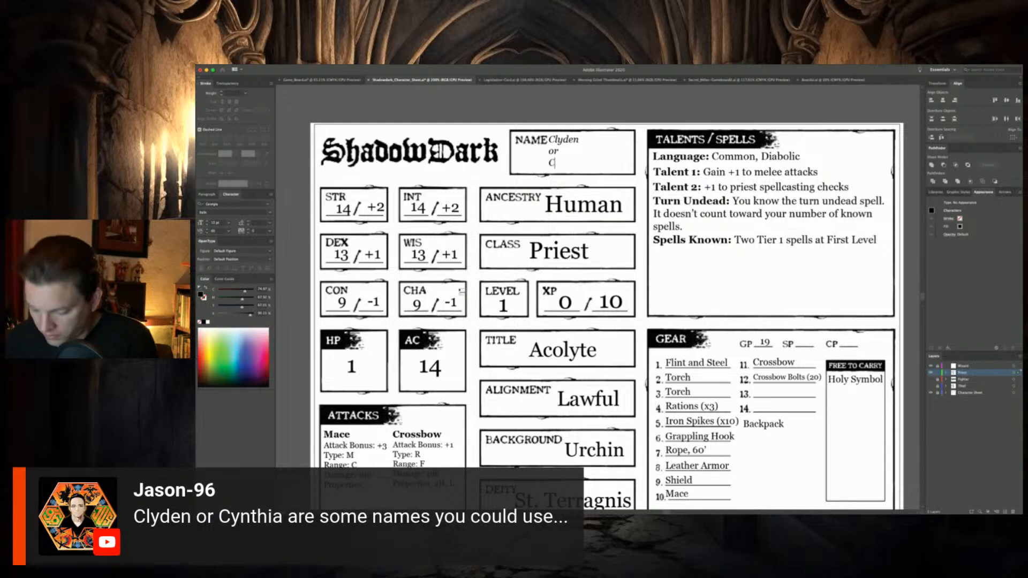
pyautogui.write('unthia')
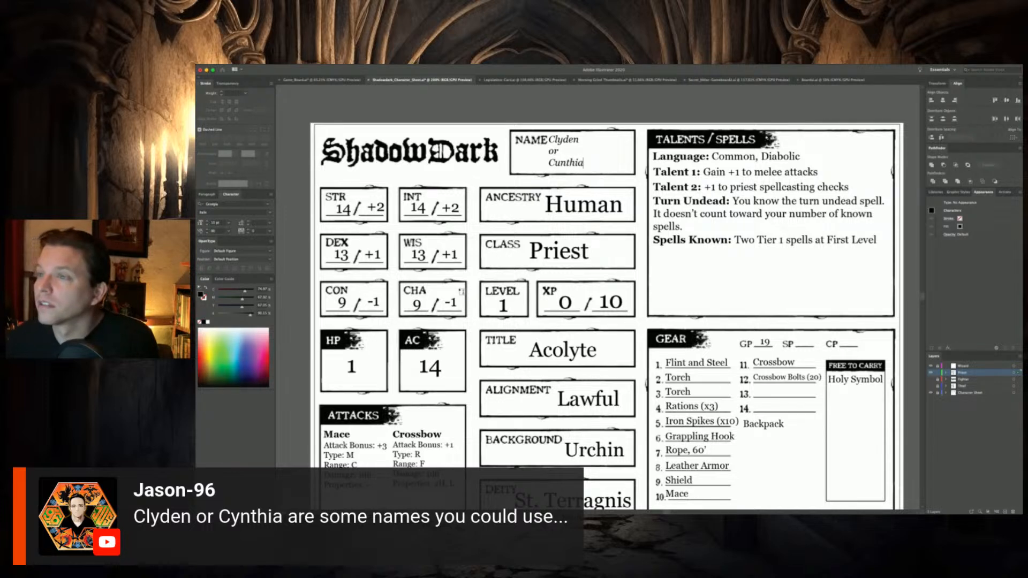
# Correct the spelling of the alternative name and slightly enlarge the whole name text inside the Name box
pyautogui.press('BackSpace')
pyautogui.press('BackSpace')
pyautogui.press('BackSpace')
pyautogui.press('BackSpace')
pyautogui.press('BackSpace')
pyautogui.press('BackSpace')
pyautogui.write('ynthia')
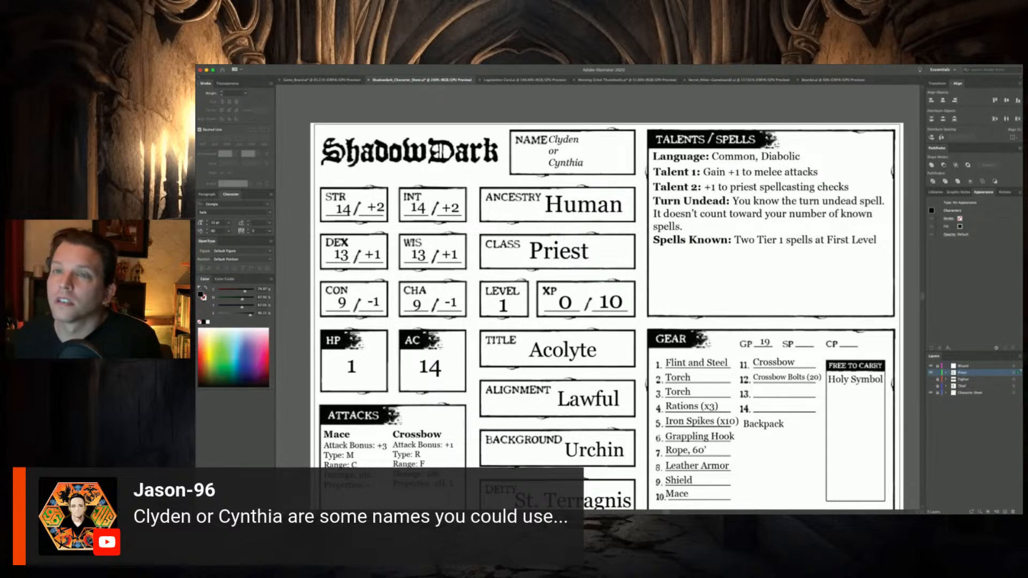
pyautogui.press('Escape')
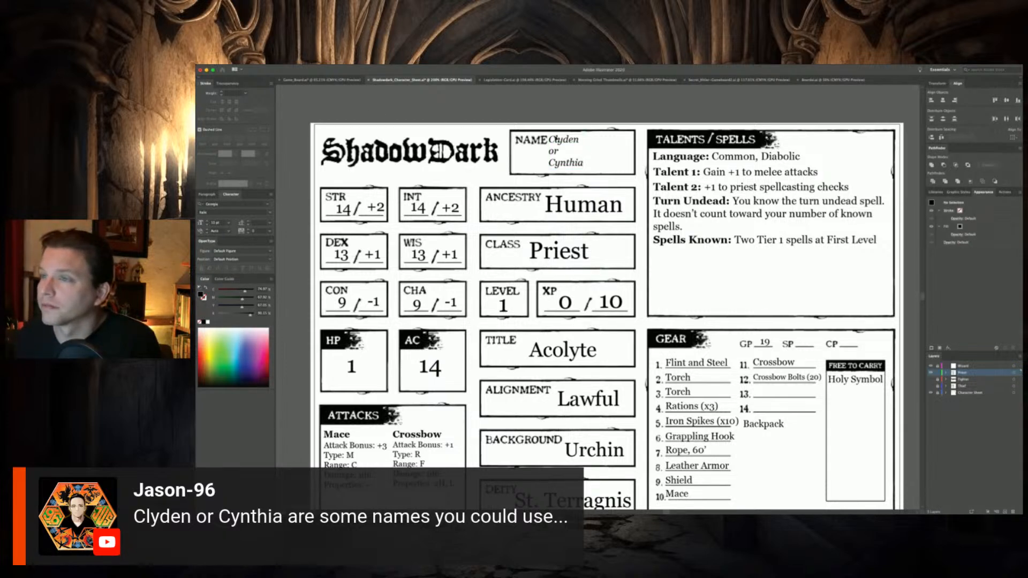
pyautogui.moveTo(556, 140); pyautogui.dragTo(582, 169)
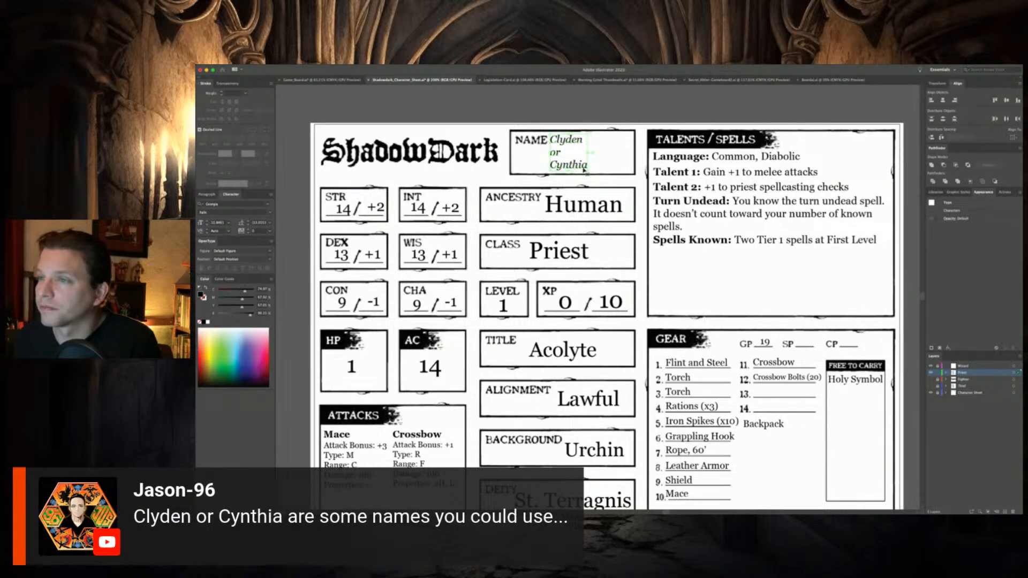
pyautogui.click(596, 157)
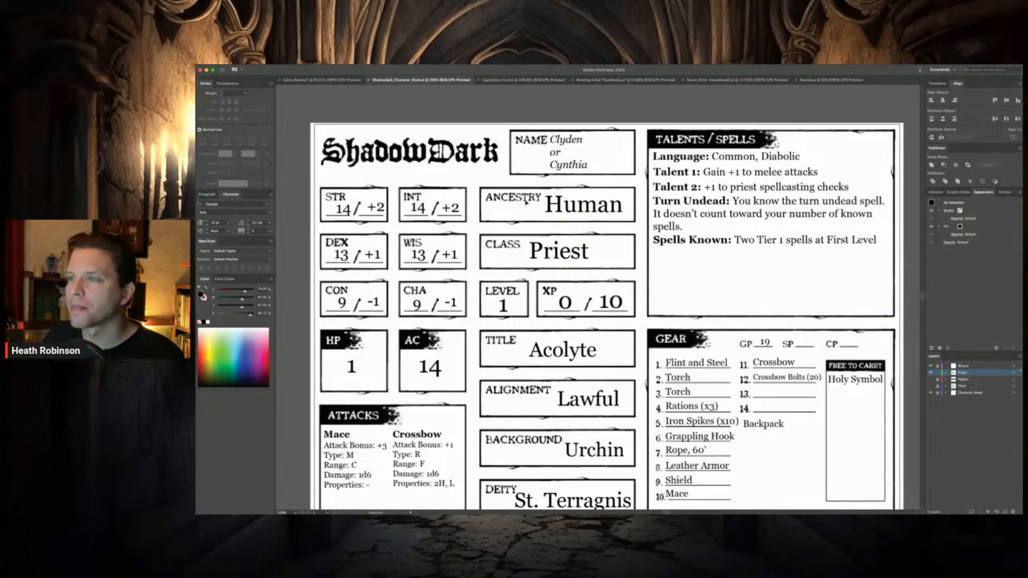
# Hide the Priest layer so only the blank character sheet is displayed
pyautogui.scroll(-3, 464, 227)
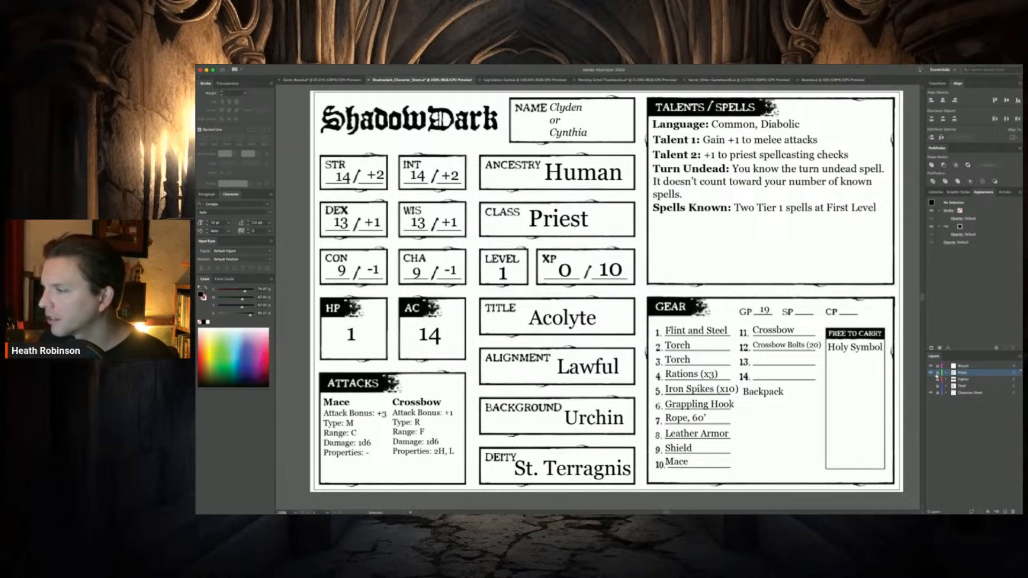
pyautogui.click(930, 373)
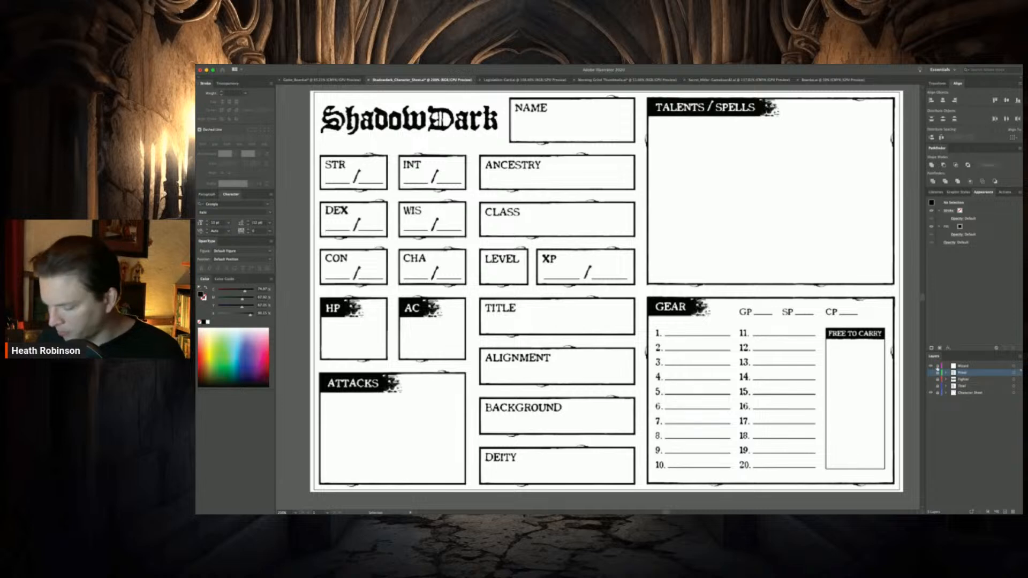
pyautogui.click(196, 401)
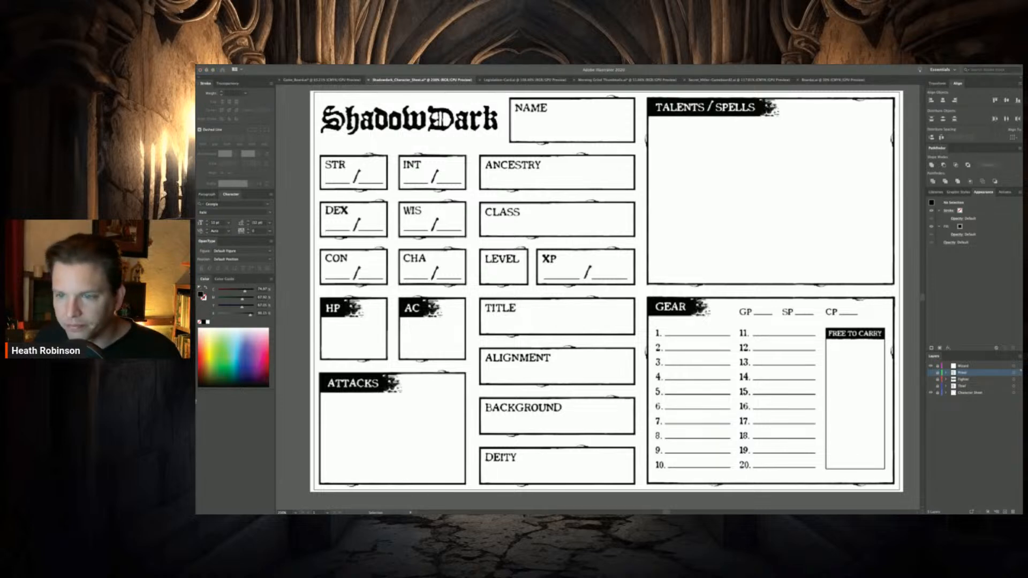